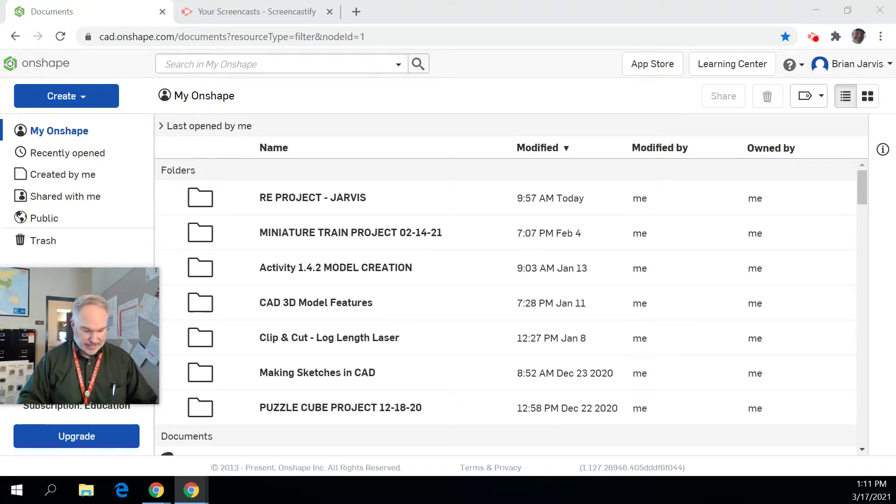
mouse_move(150, 294)
left_click_drag(105, 282, 136, 293)
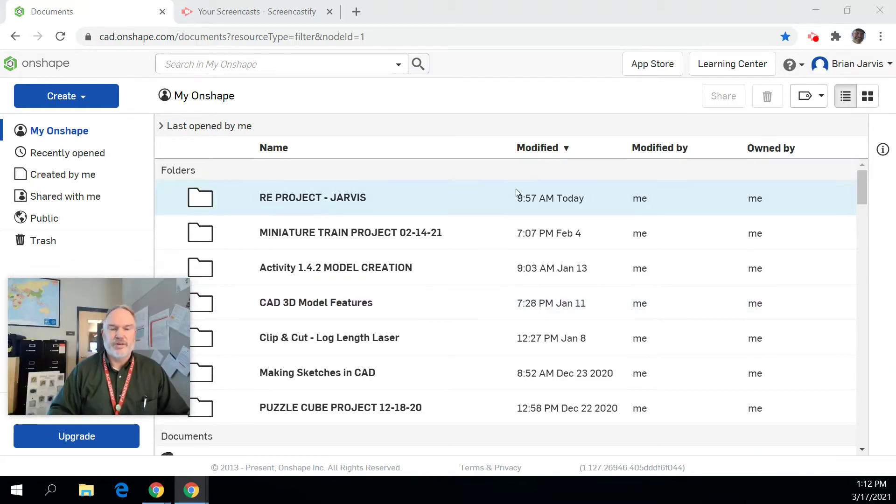
Open the RE PROJECT folder and open the existing TIRE document in it
left_click(363, 199)
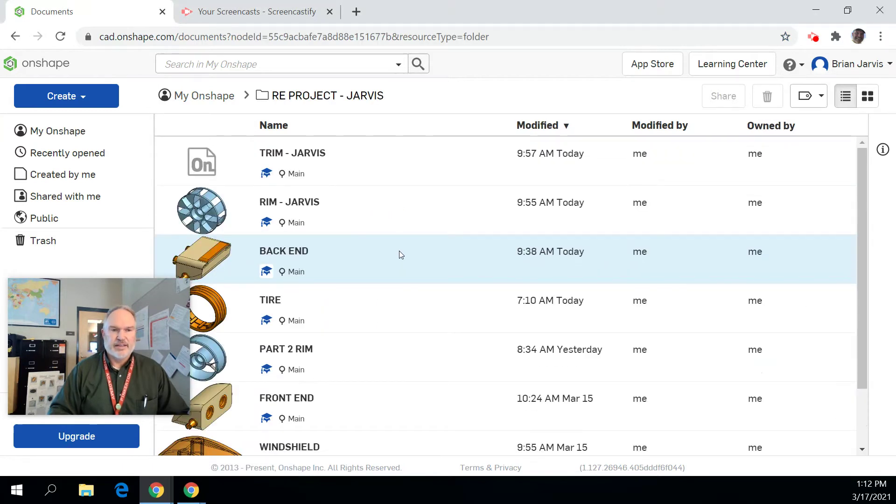
left_click(390, 312)
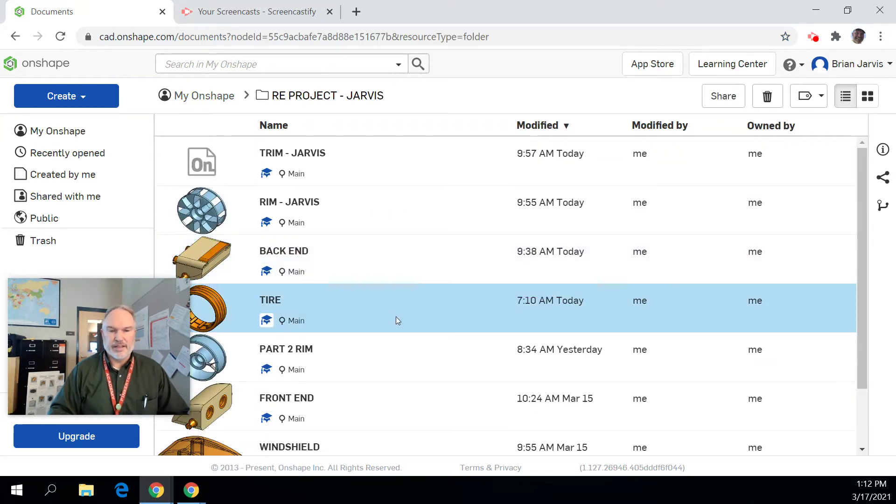
double_click(396, 318)
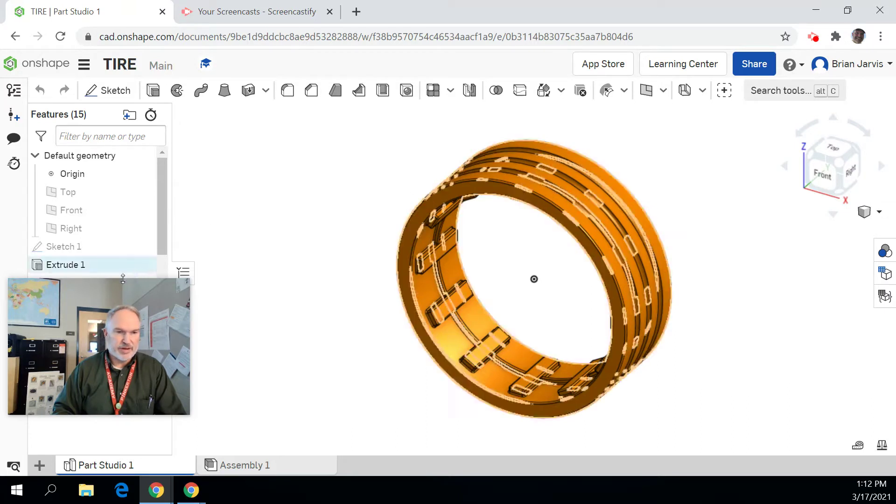
Roll the finished tire's feature history back to just after Fillet 2, before Sketch 4
left_click_drag(106, 298, 895, 446)
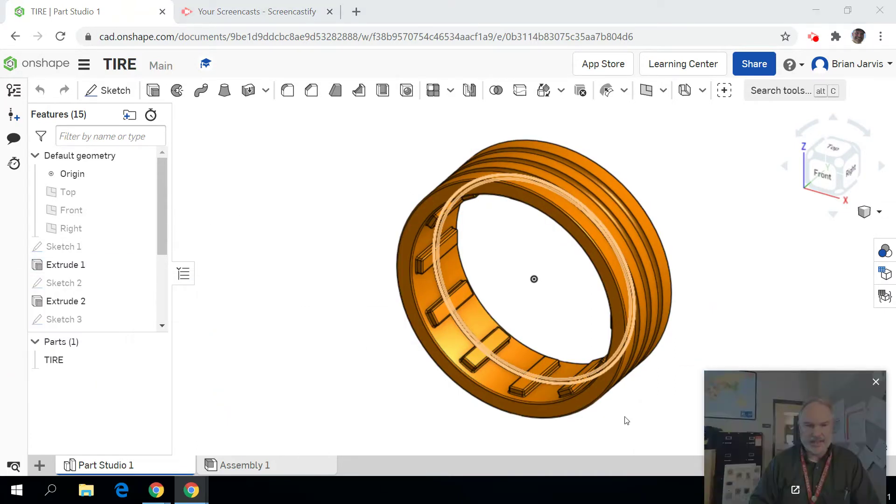
left_click_drag(158, 241, 162, 324)
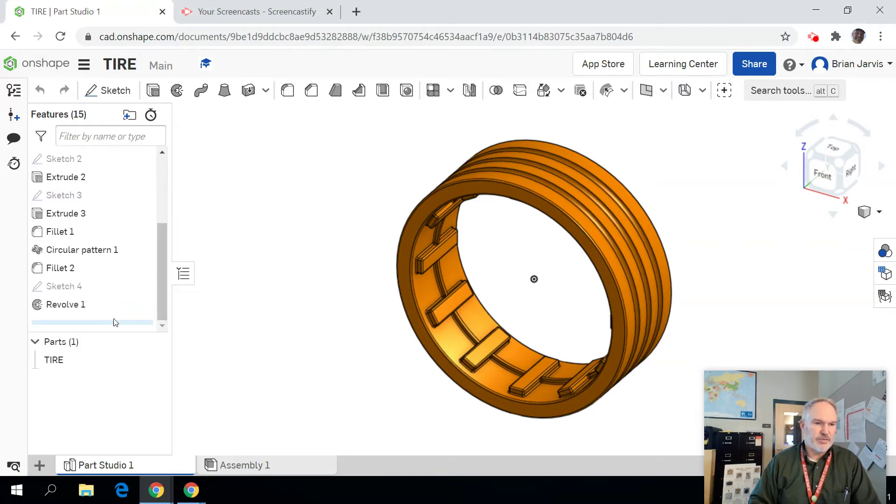
mouse_move(109, 326)
left_mouse_down()
mouse_move(108, 297)
mouse_move(167, 291)
mouse_move(250, 261)
left_mouse_up()
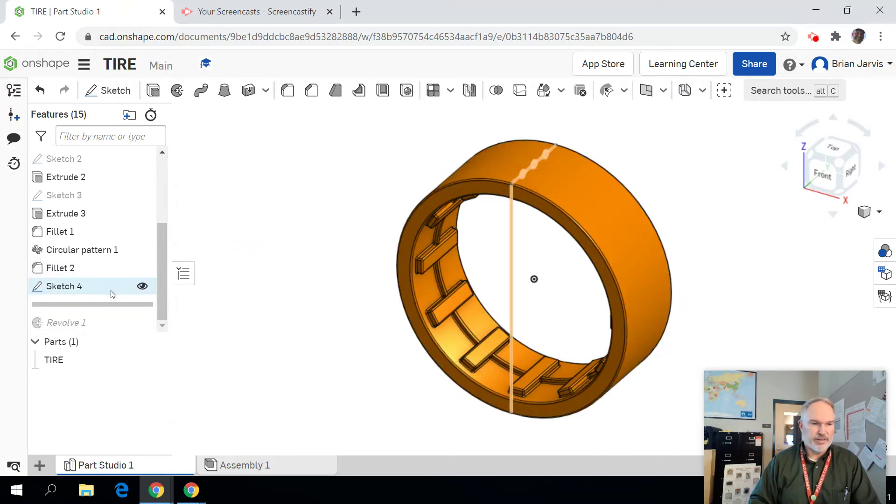
mouse_move(104, 303)
left_mouse_down()
mouse_move(106, 279)
mouse_move(235, 278)
left_mouse_up()
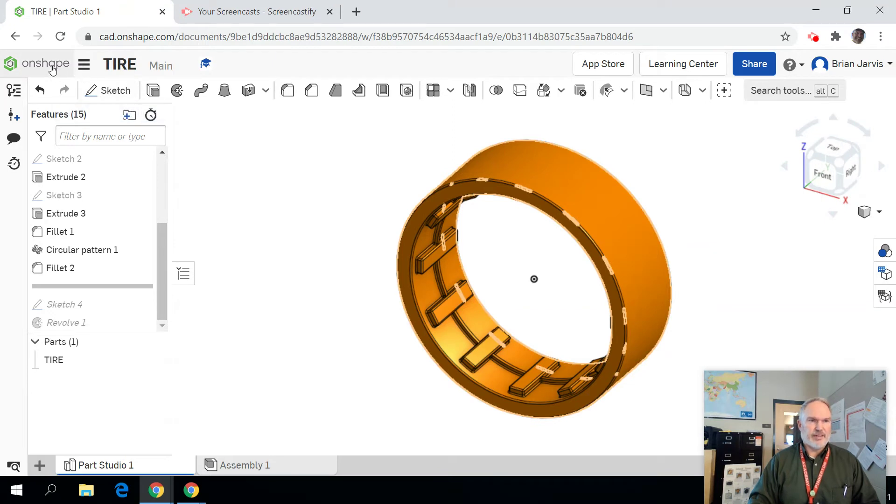
Return to the project folder and create a new document named TIRE, followed by a hyphen and the owner's surname
left_click(11, 63)
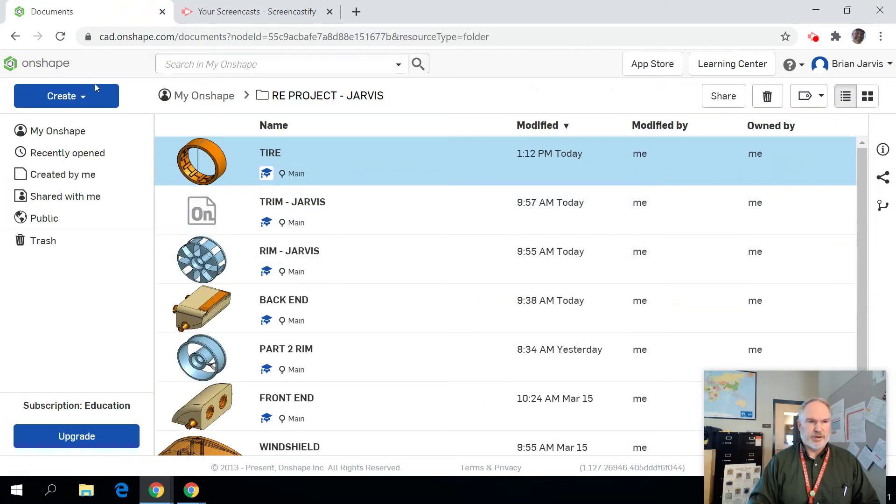
left_click(70, 95)
left_click(72, 125)
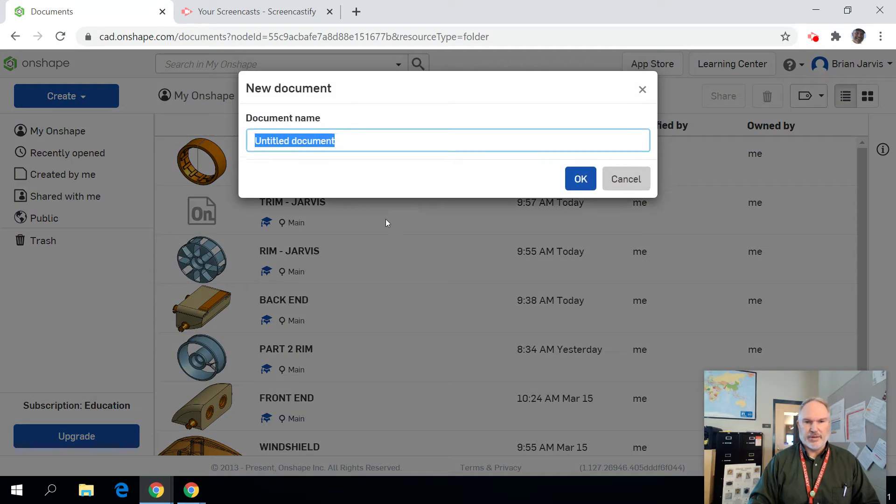
key("BackSpace")
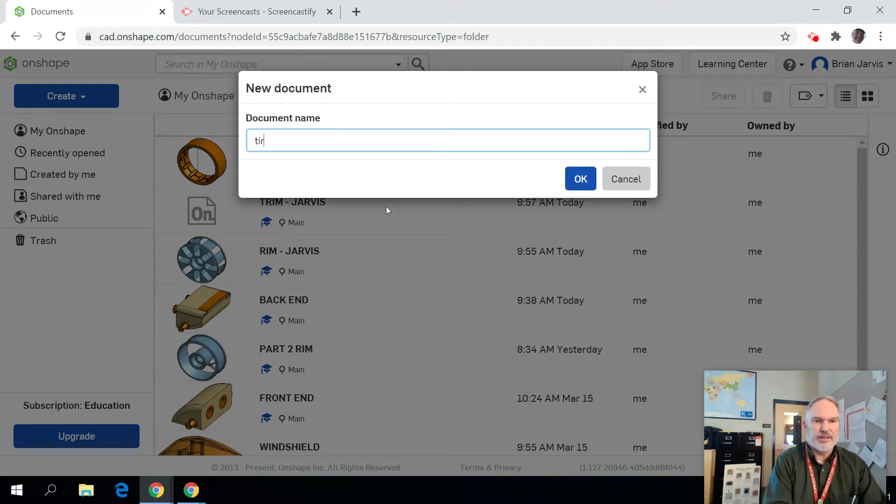
type("TIR")
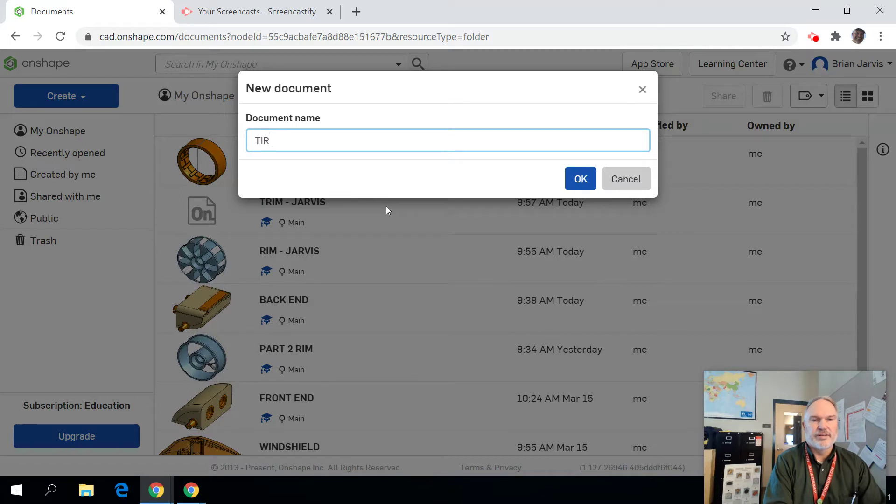
type("E - ")
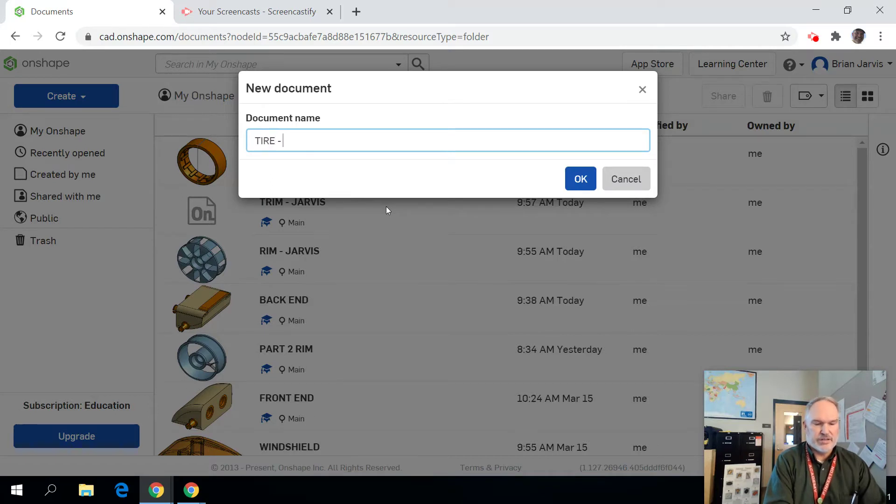
type("JARVIS")
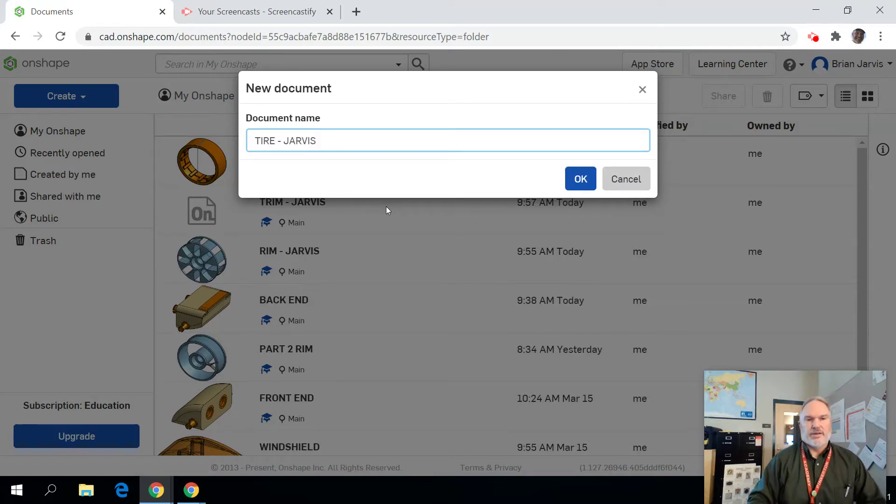
left_click(580, 178)
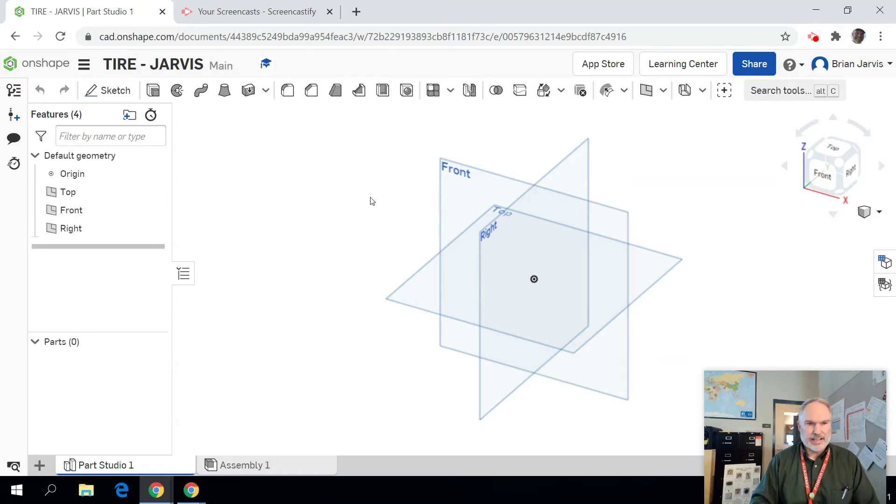
Start a sketch on the Front plane and hide the Top, Front and Right default planes
left_click(114, 90)
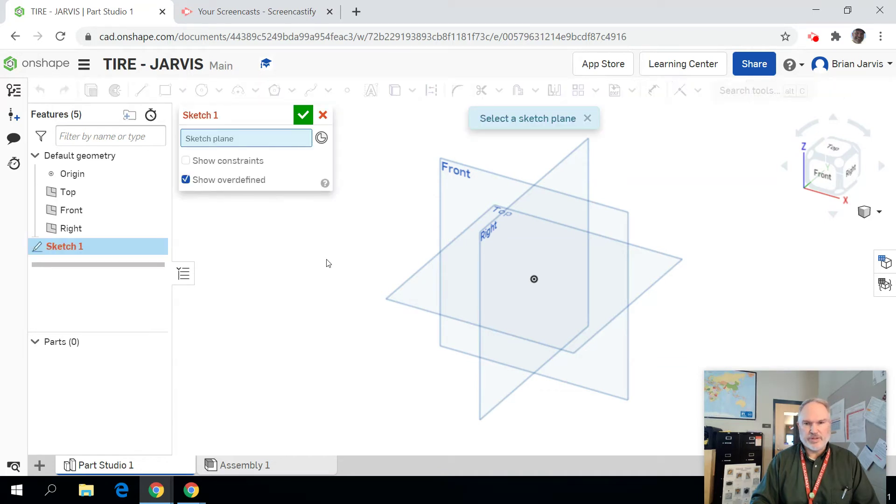
left_click(439, 215)
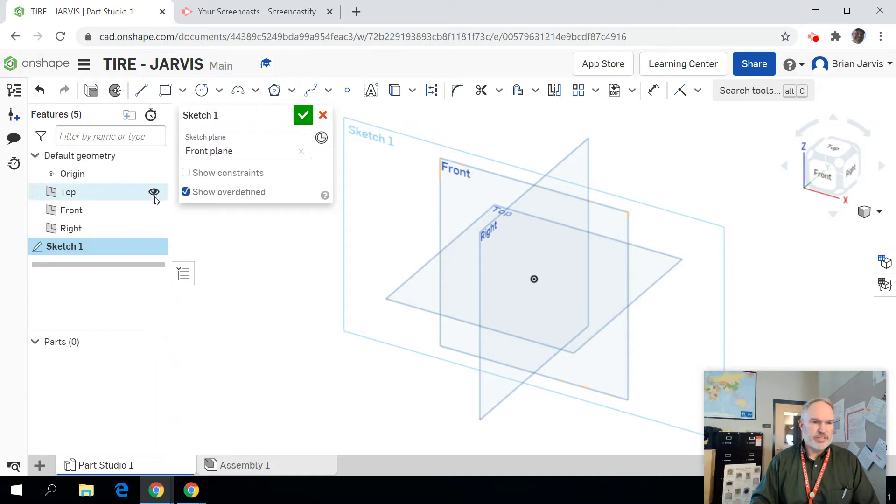
left_click(154, 210)
left_click(154, 229)
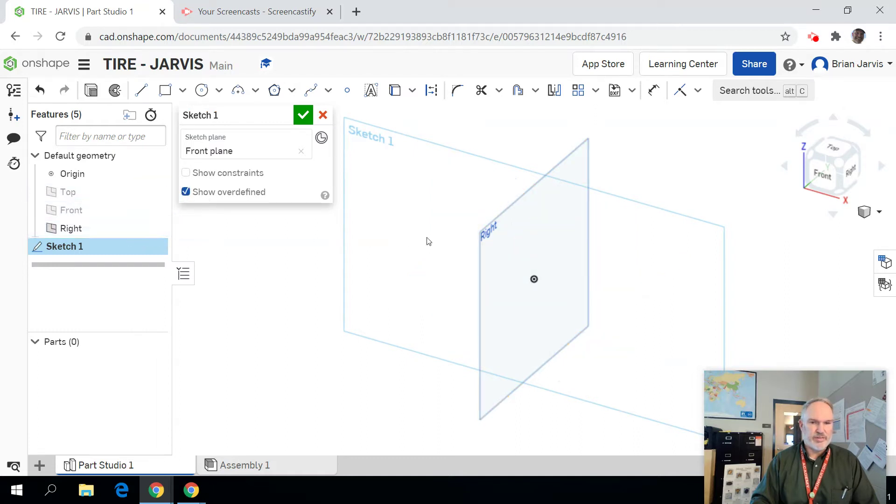
Facing the Front plane, draw two concentric circles centred on the origin, about 3.8 in and 3.39 in in diameter
left_click(822, 173)
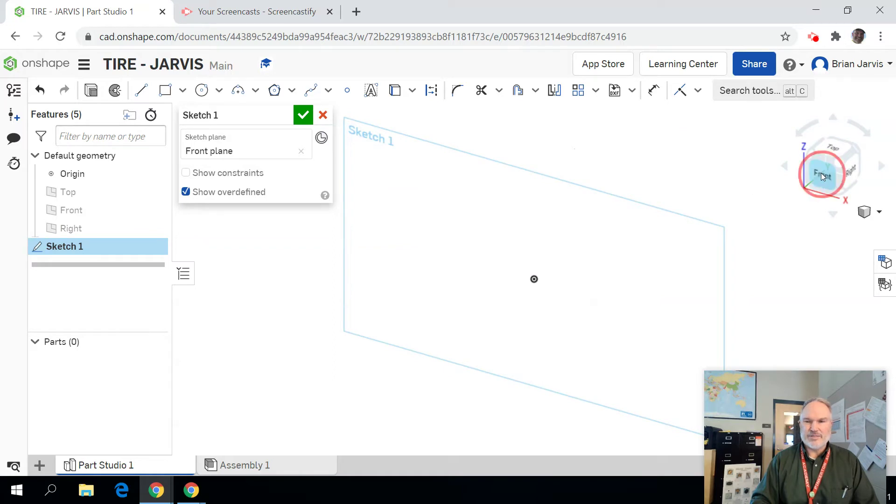
mouse_move(616, 198)
middle_mouse_down()
mouse_move(590, 190)
mouse_move(582, 170)
middle_mouse_up()
left_click(202, 90)
left_click(500, 254)
left_click(540, 170)
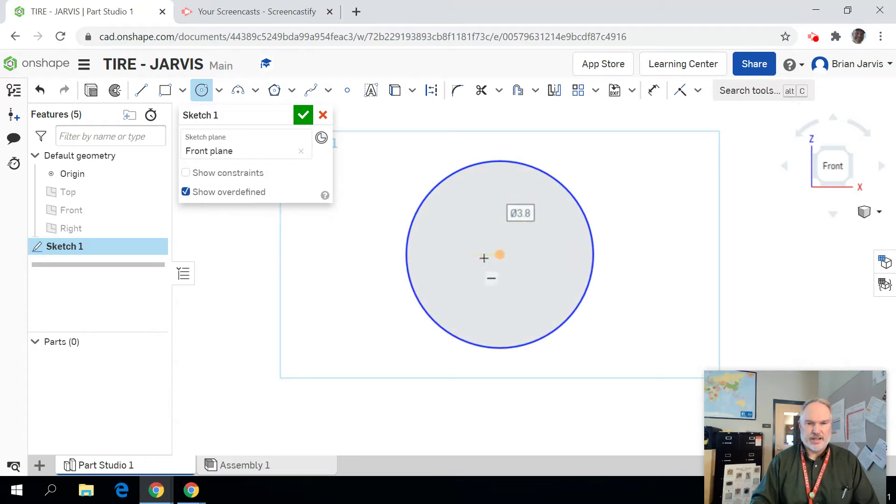
left_click(500, 254)
left_click(531, 178)
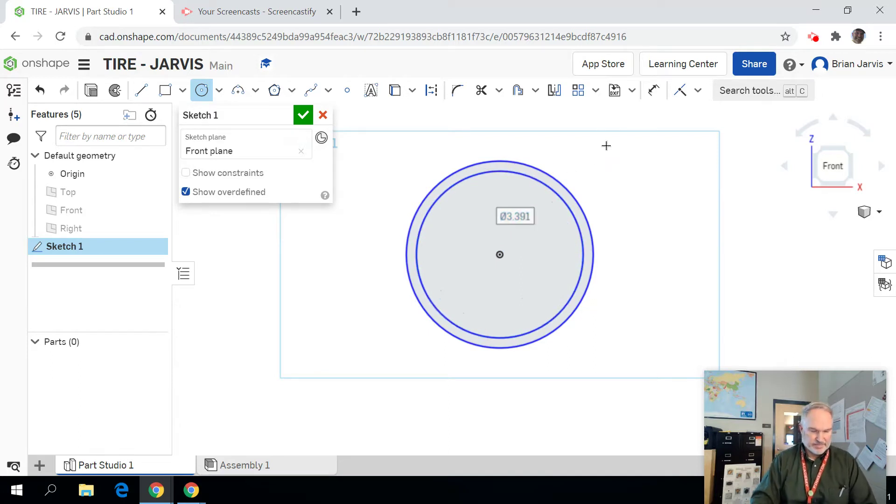
Dimension the outer circle's diameter and set it to 0.95 in
left_click(655, 93)
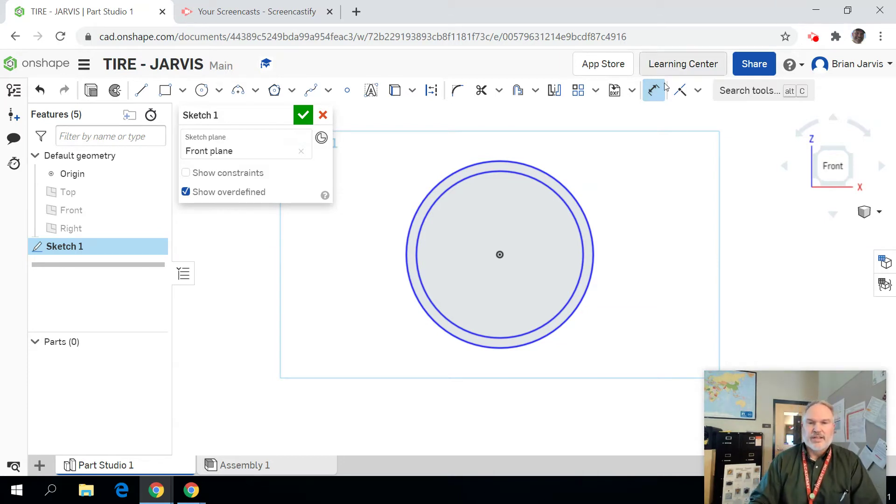
left_click(586, 213)
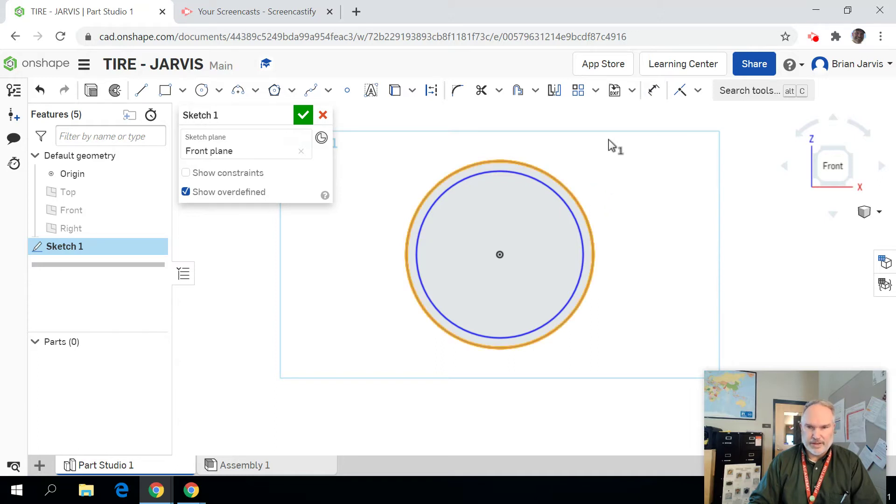
left_click(651, 92)
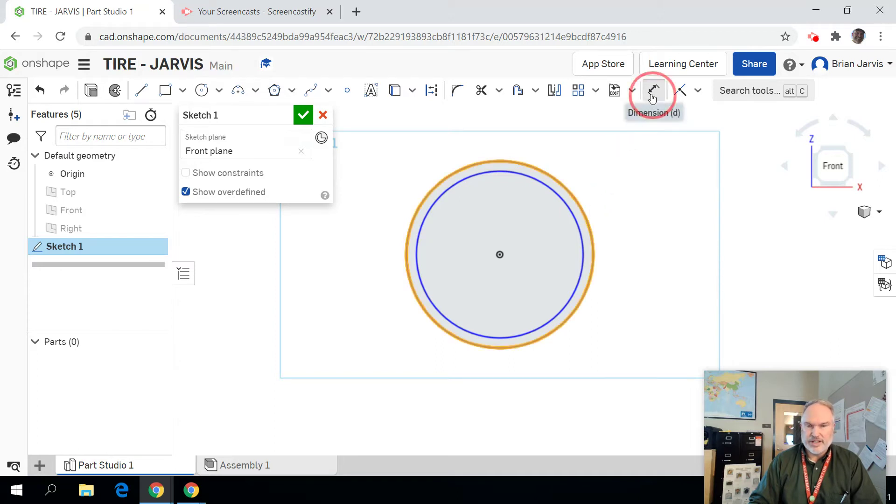
left_click(564, 183)
left_click(643, 146)
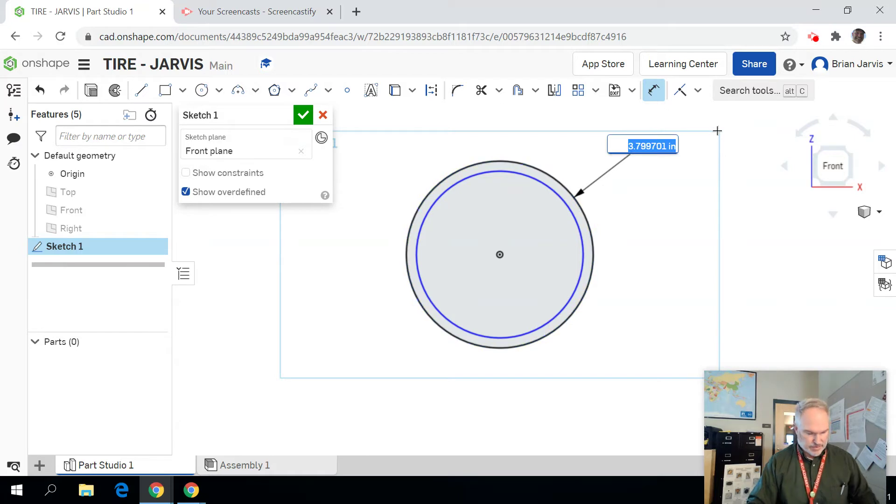
type(".95")
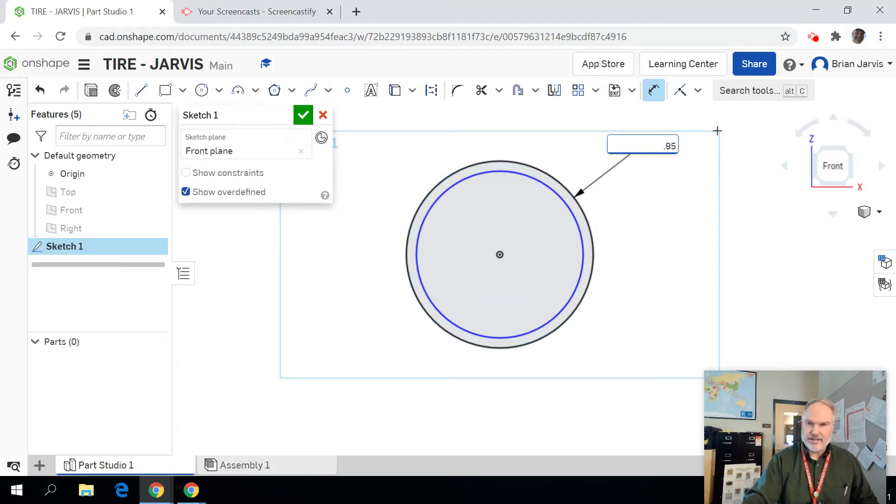
key("Return")
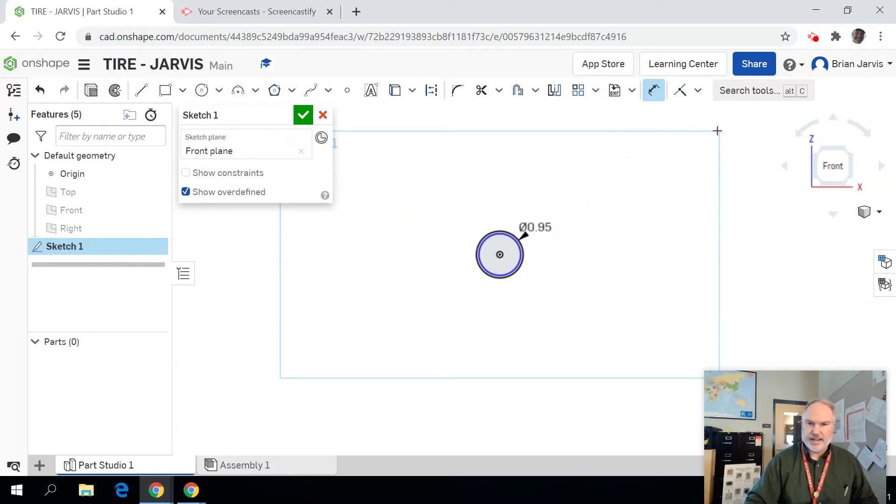
Dimension the inner circle's diameter and set it to 0.80 in
scroll(548, 282, "up", 4)
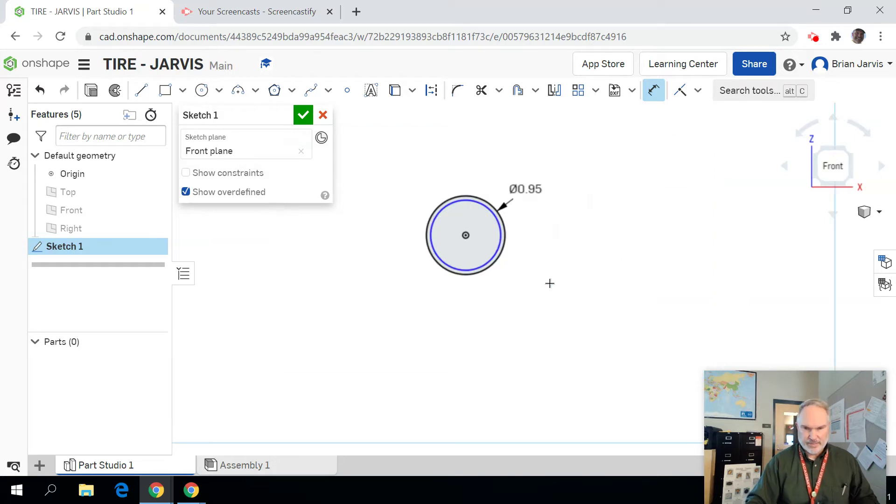
scroll(449, 243, "up", 2)
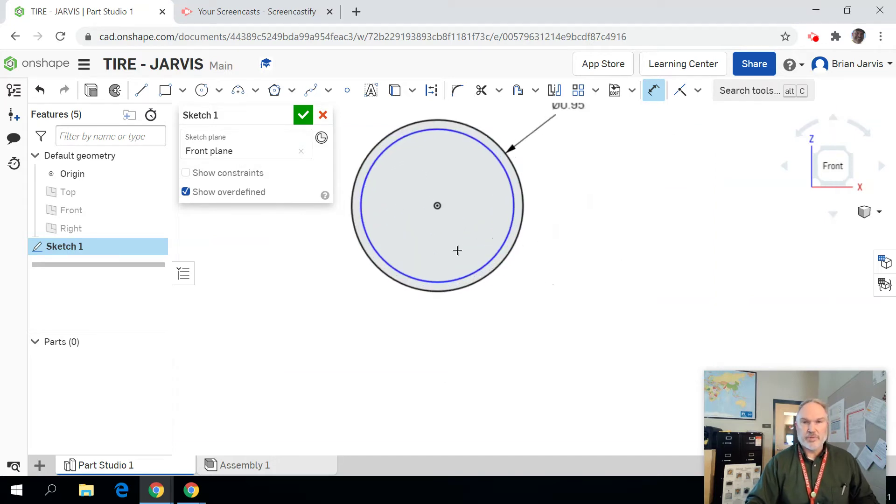
left_click(494, 261)
left_click(565, 313)
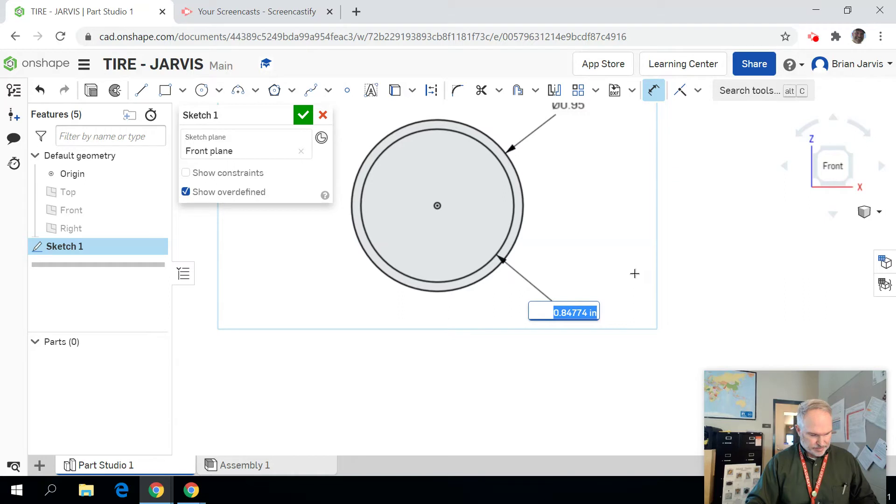
type(".")
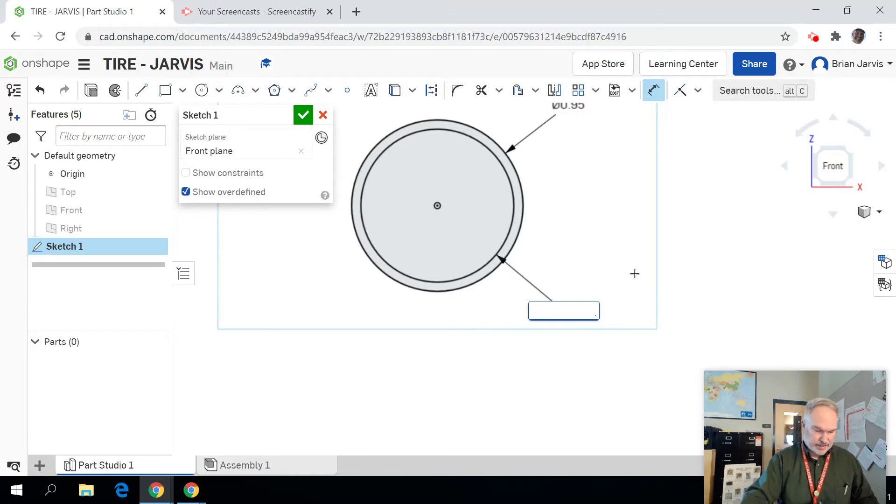
type("80")
key("Return")
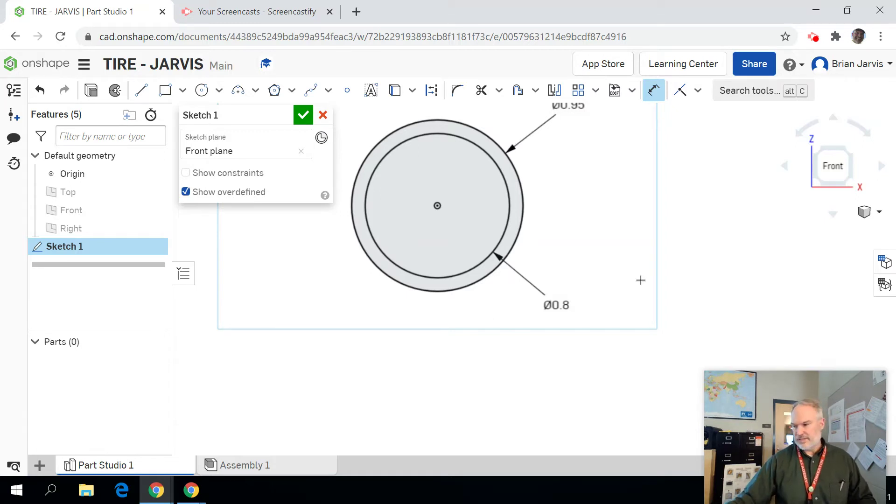
Replace the inner circle's 0.8 diameter dimension with a 0.06 in spacing dimension between the two circles, and finish the sketch
left_click(554, 307)
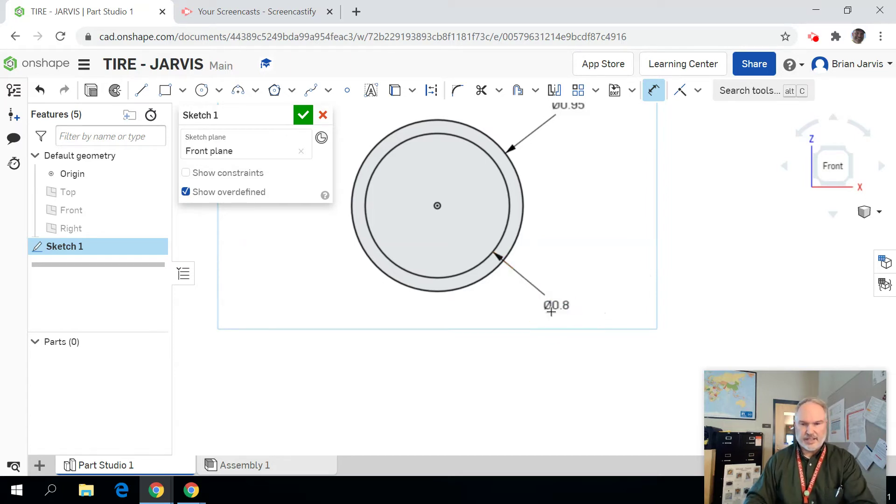
left_click(653, 90)
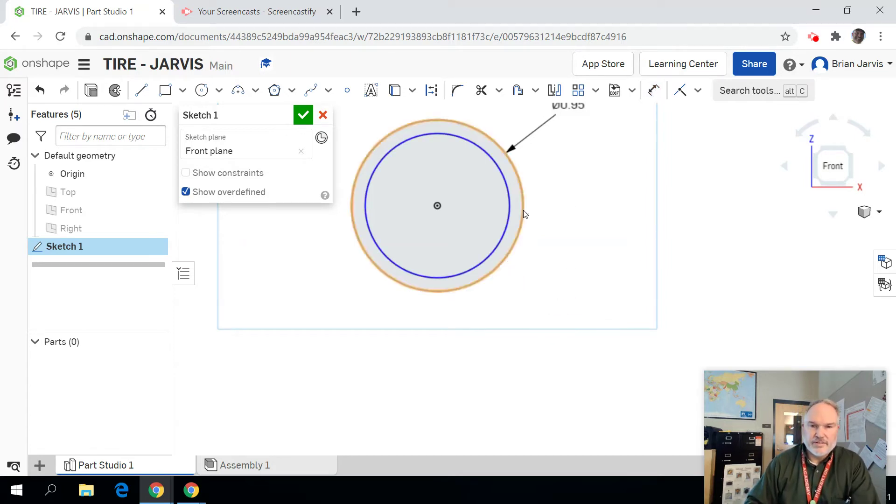
left_click(510, 208)
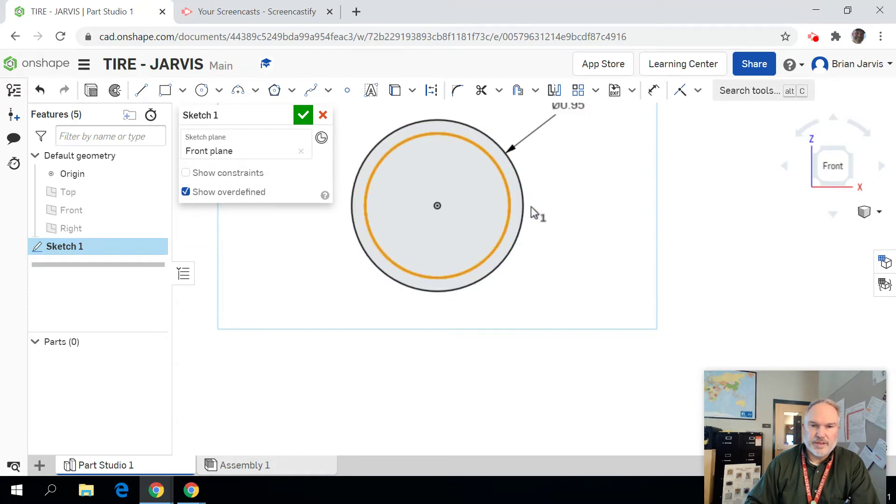
left_click(525, 209)
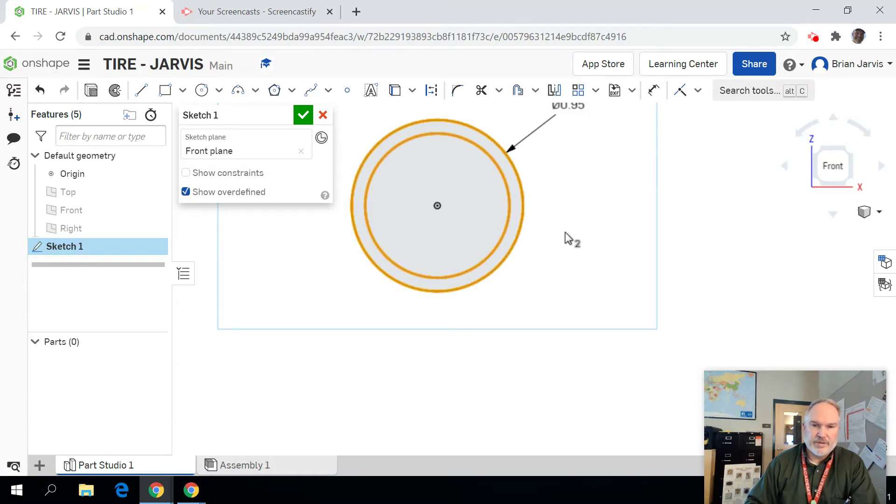
left_click(654, 90)
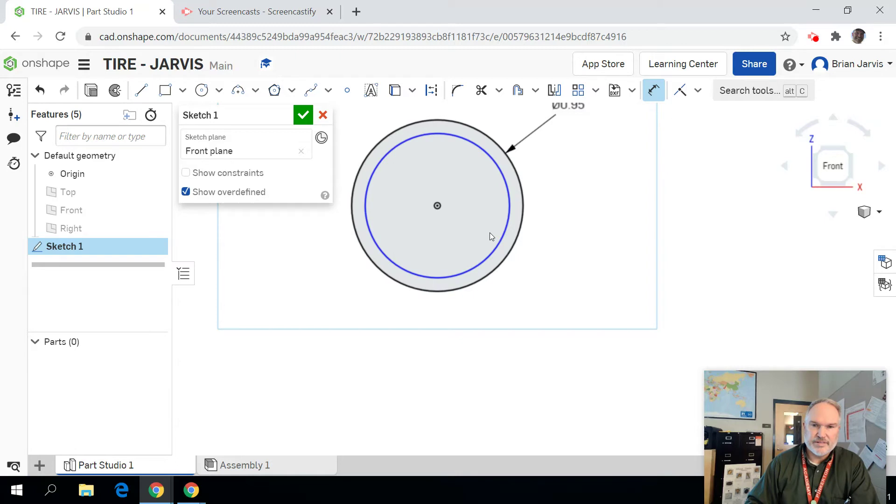
left_click(509, 209)
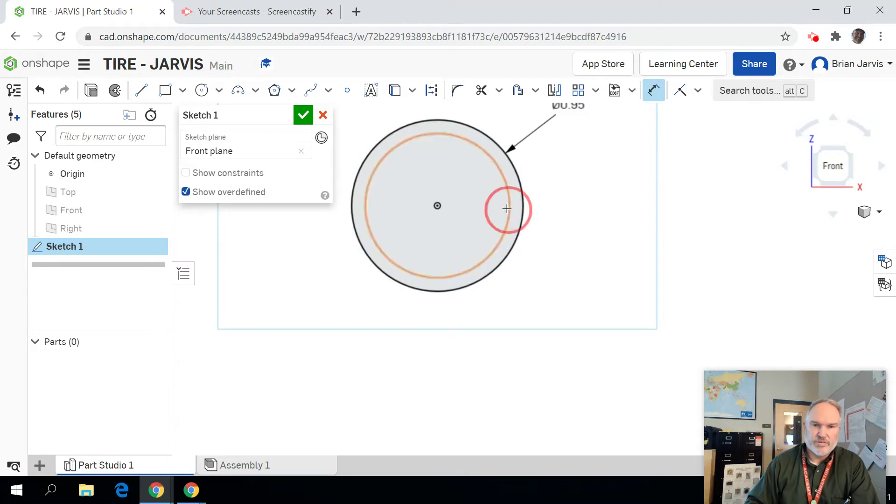
left_click(523, 210)
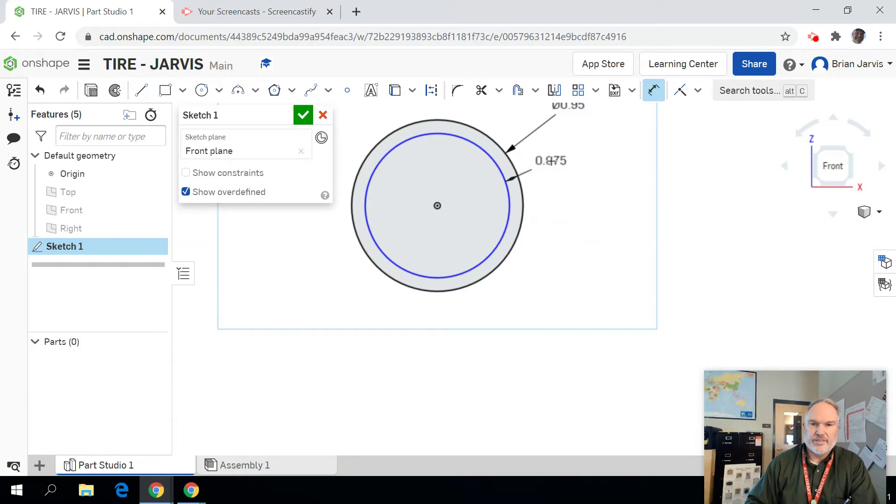
left_click(568, 161)
type(".06")
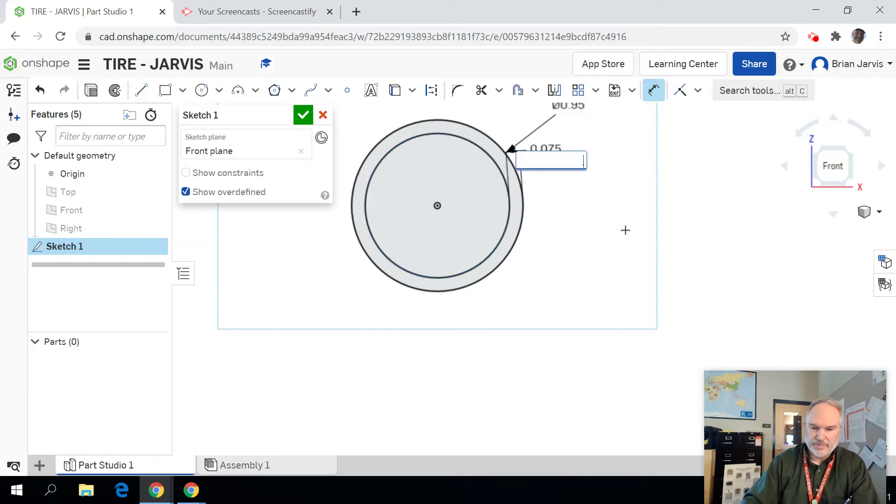
key("Return")
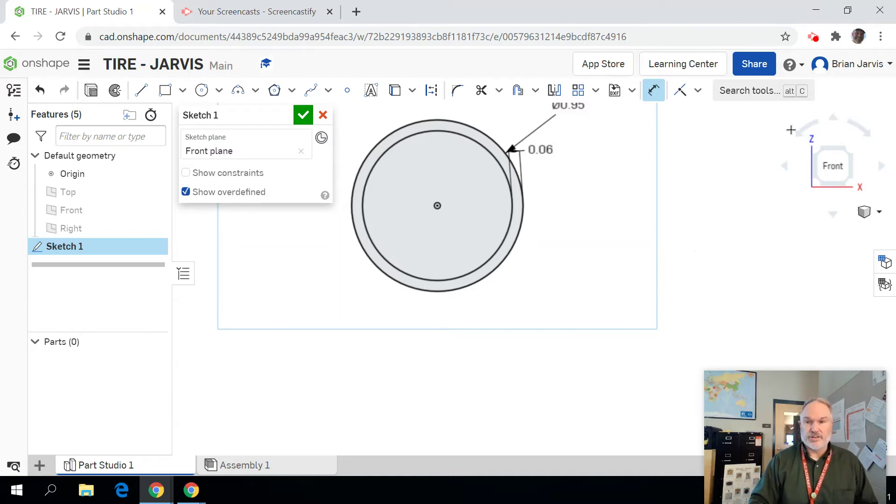
left_click(850, 150)
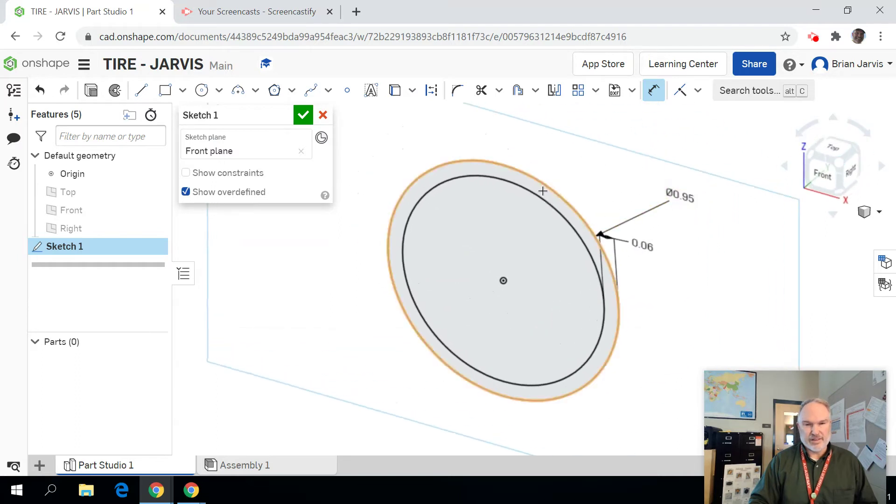
left_click(303, 115)
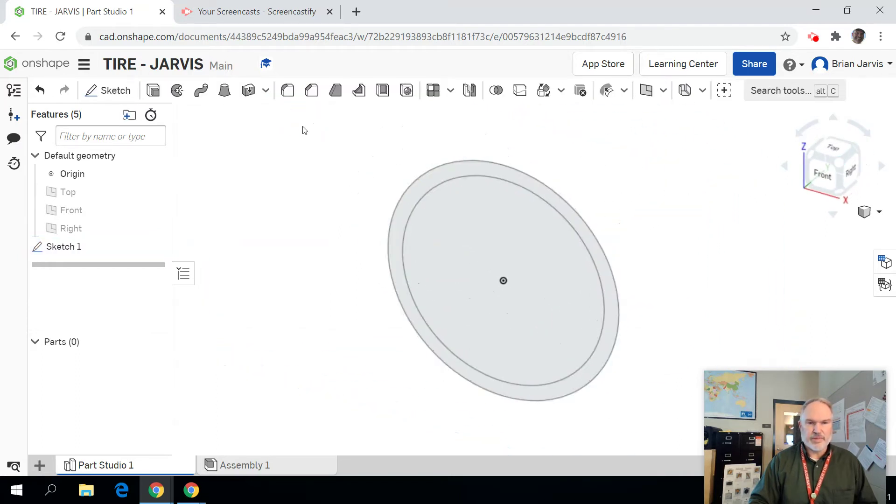
Extrude the ring-shaped region between the two circles as a new solid, with a second end position enabled
scroll(321, 207, "up", 2)
scroll(317, 194, "down", 3)
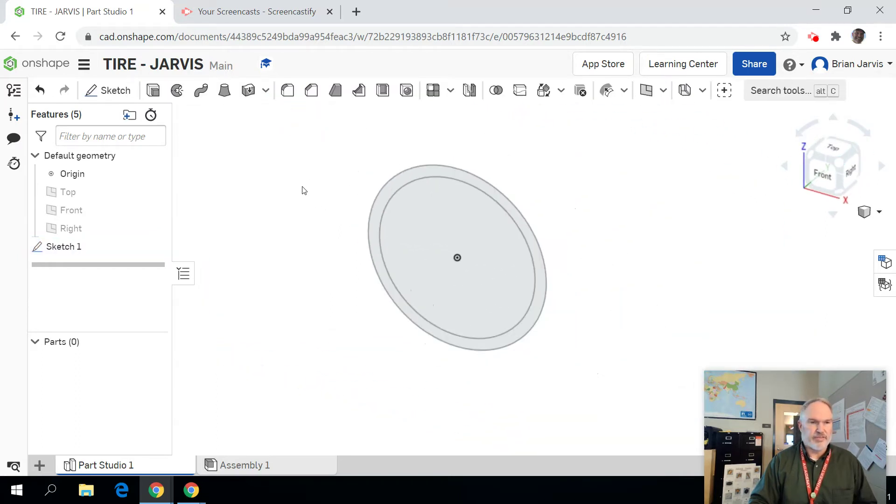
left_click(153, 90)
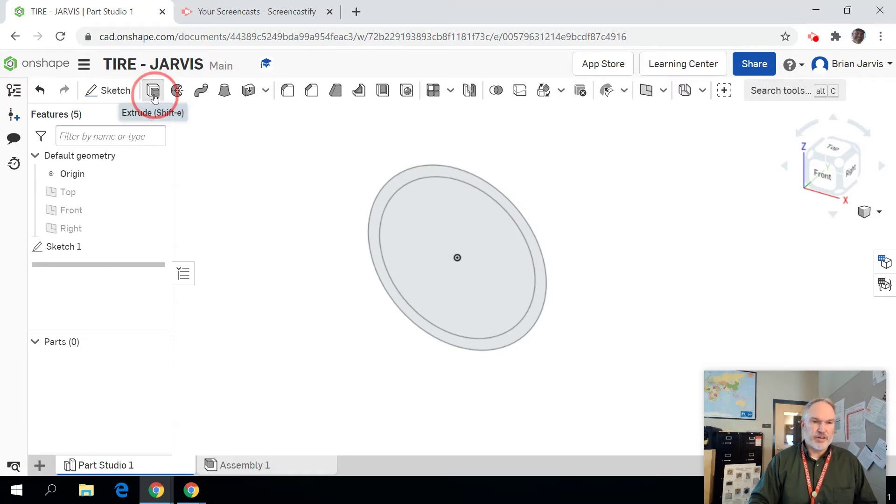
left_click(396, 184)
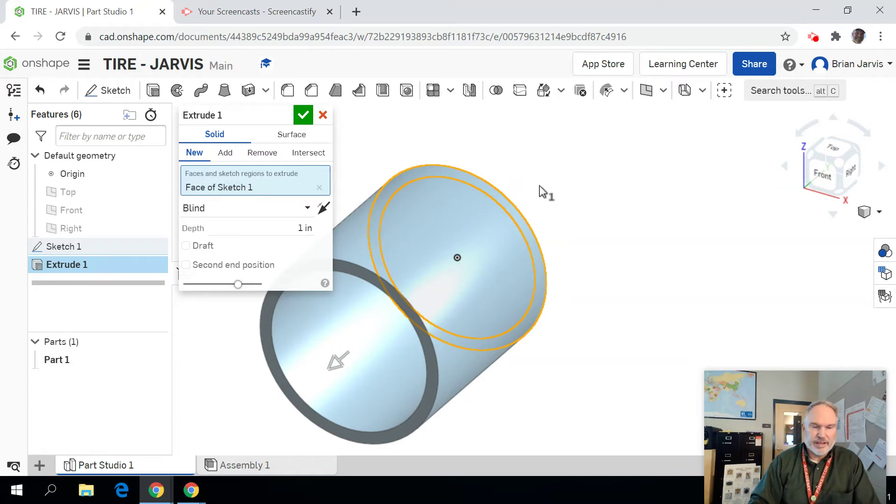
left_click(186, 265)
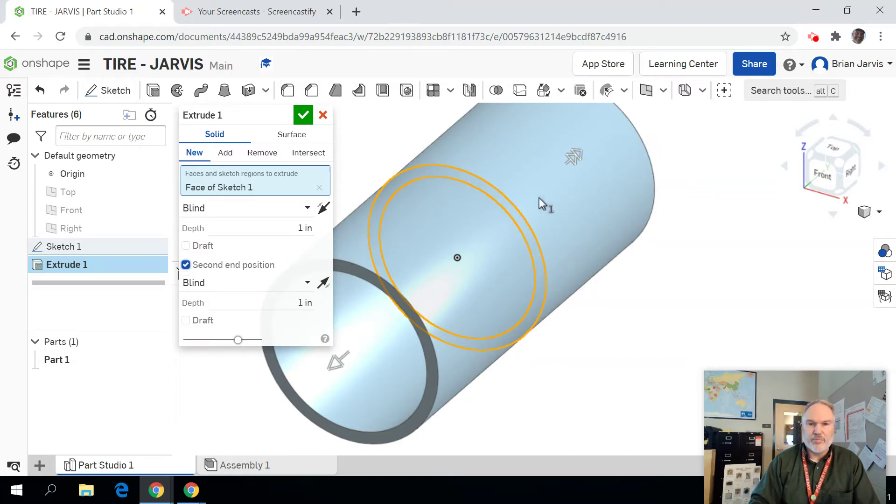
Set the blind depth to 0.16 in in both directions and accept the extrusion
left_click(306, 227)
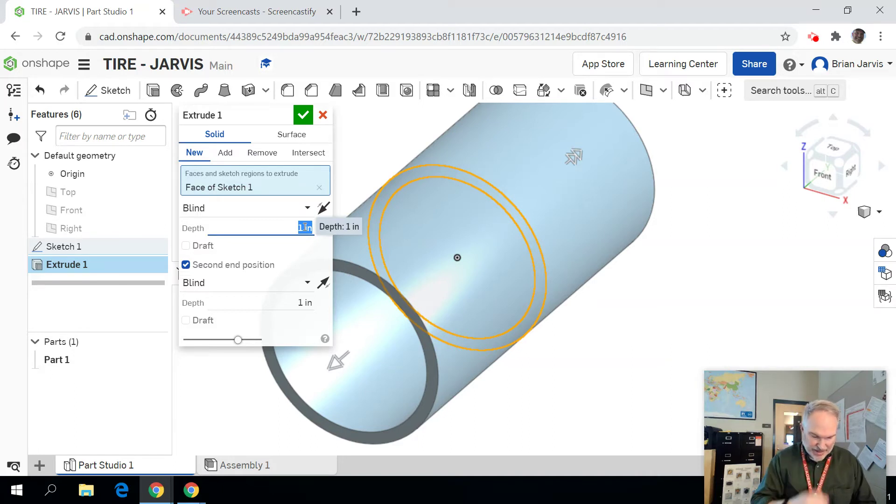
key("BackSpace")
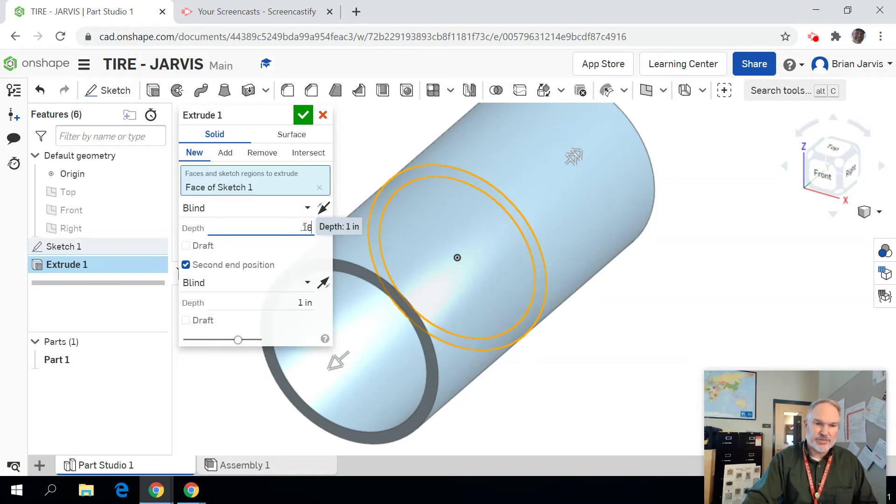
key("Return")
left_click(298, 303)
key("BackSpace")
type(".16")
key("Return")
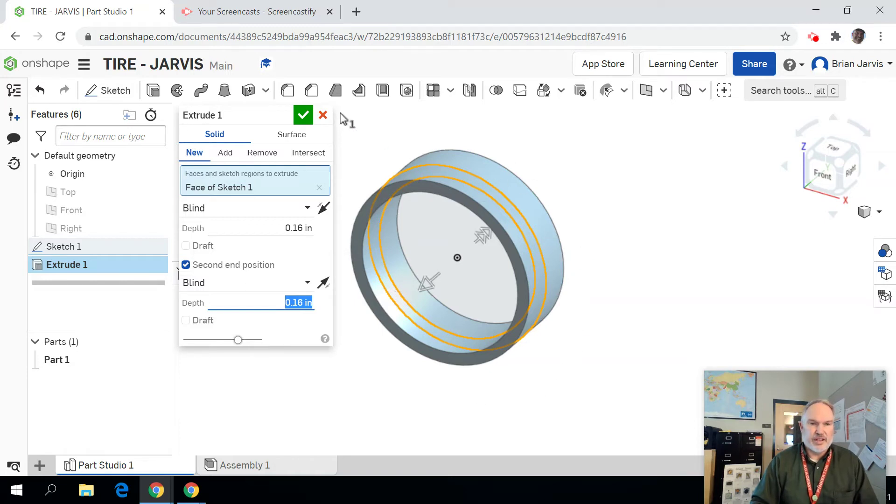
left_click(303, 114)
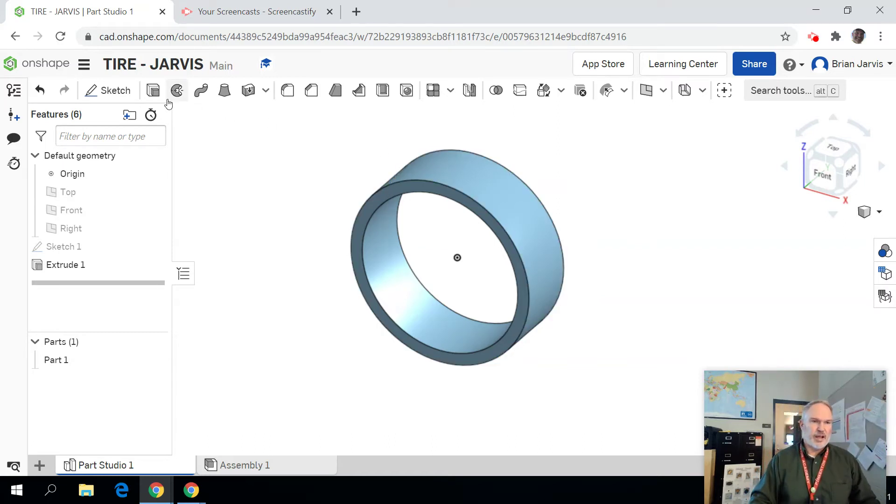
In a new sketch on the Front plane, draw two circles centred on the origin, about 0.79 in and 0.84 in in diameter
left_click(108, 91)
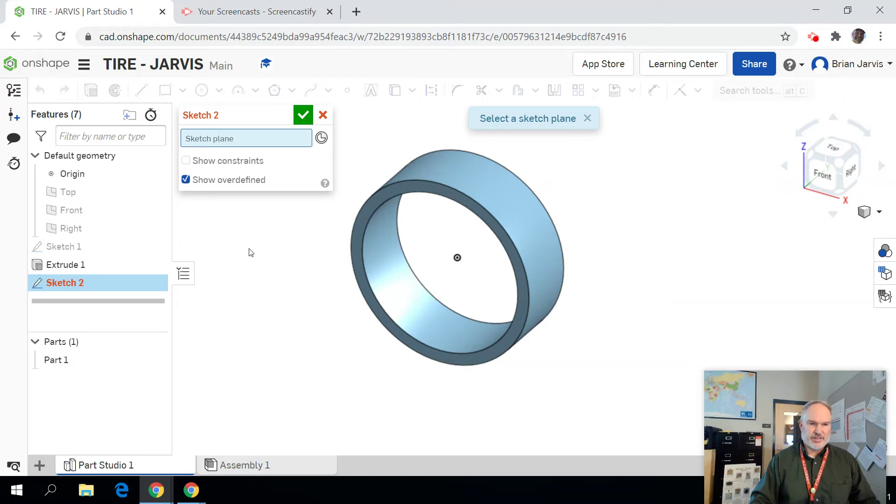
left_click(79, 211)
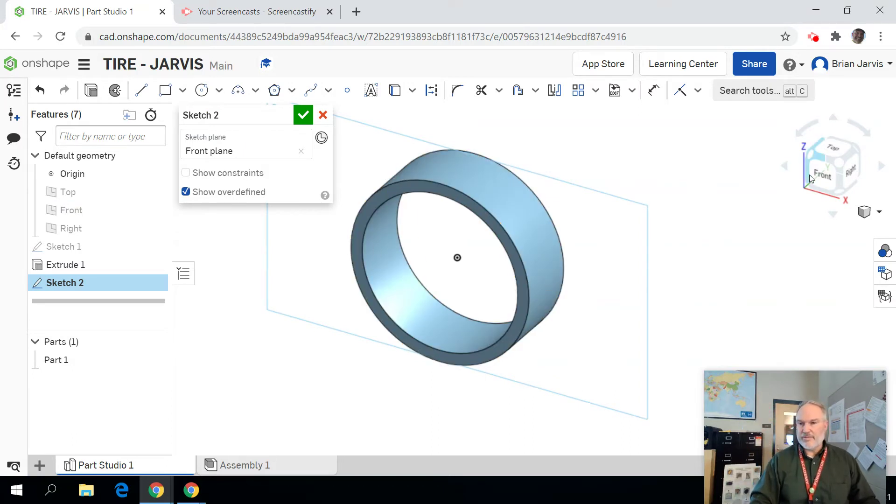
left_click(826, 177)
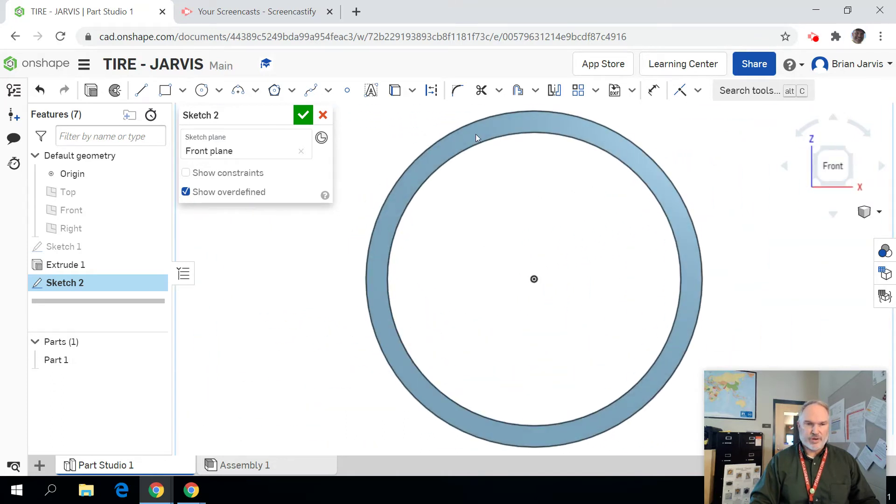
left_click(205, 91)
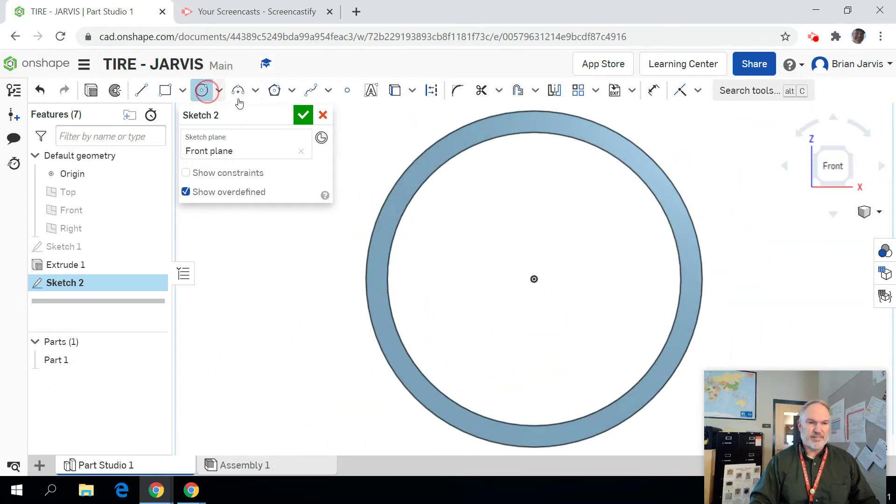
left_click(534, 280)
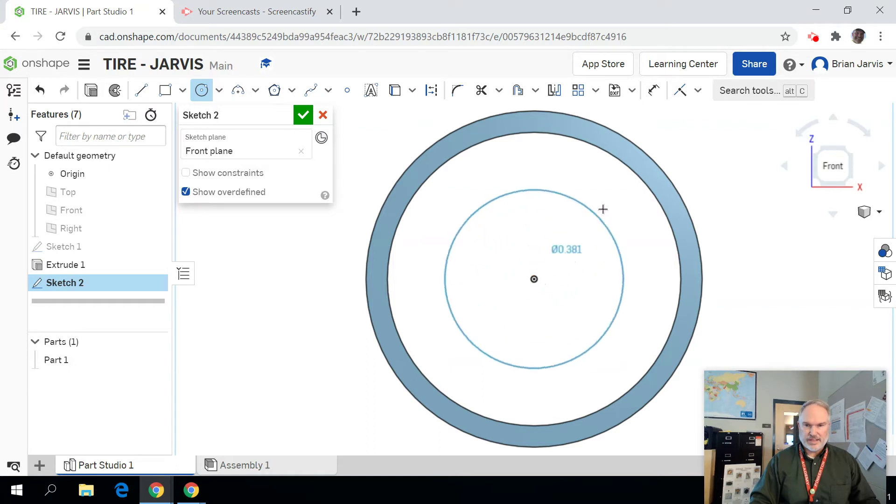
left_click(610, 164)
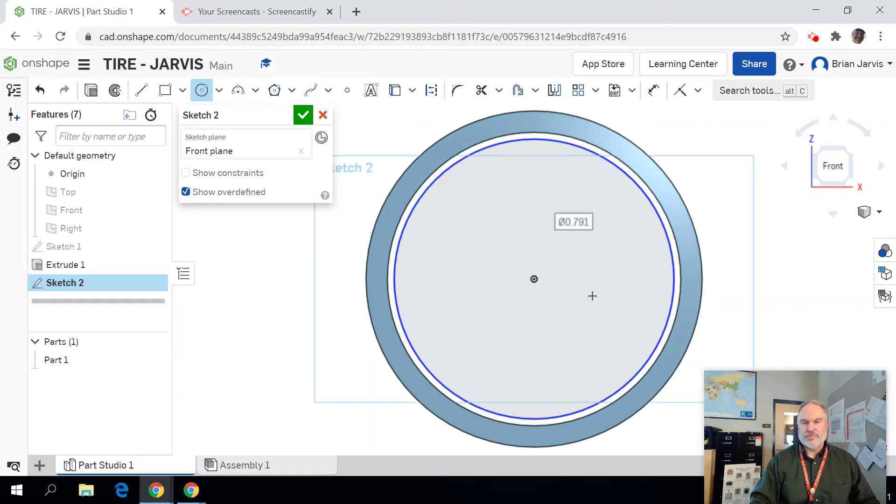
left_click(533, 279)
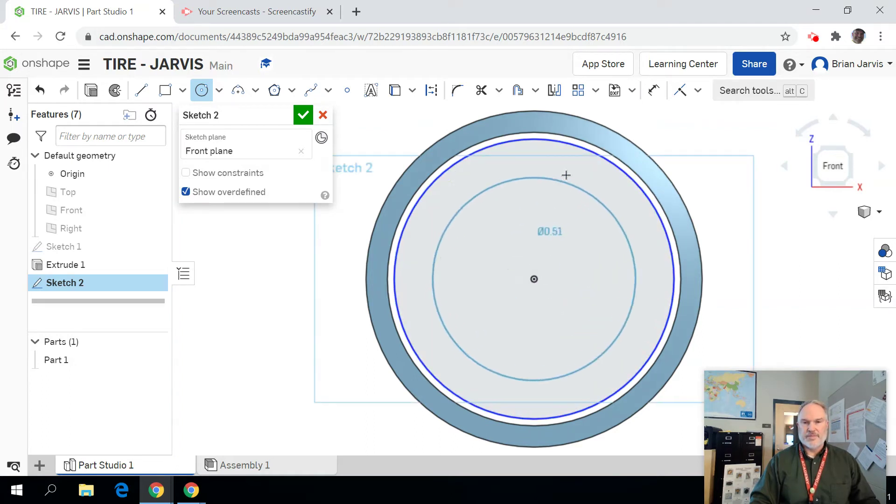
left_click(534, 132)
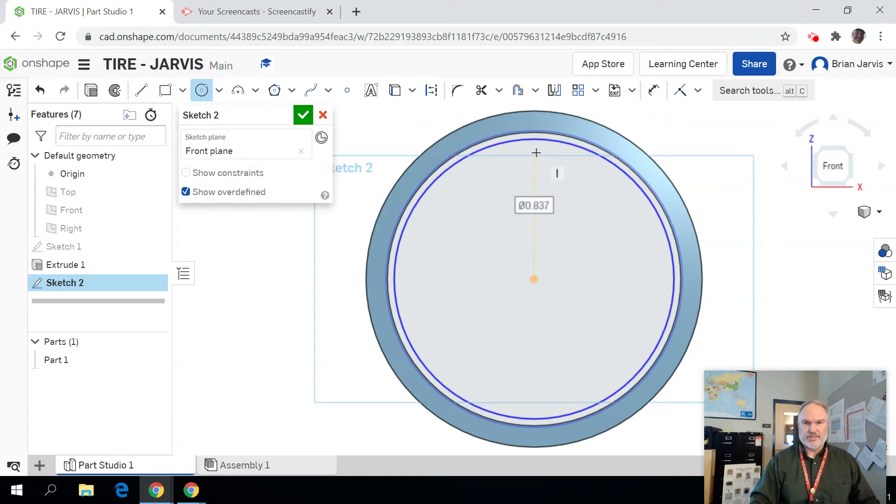
Dimension the smaller circle's diameter and set it to 0.78 in
scroll(537, 153, "up", 2)
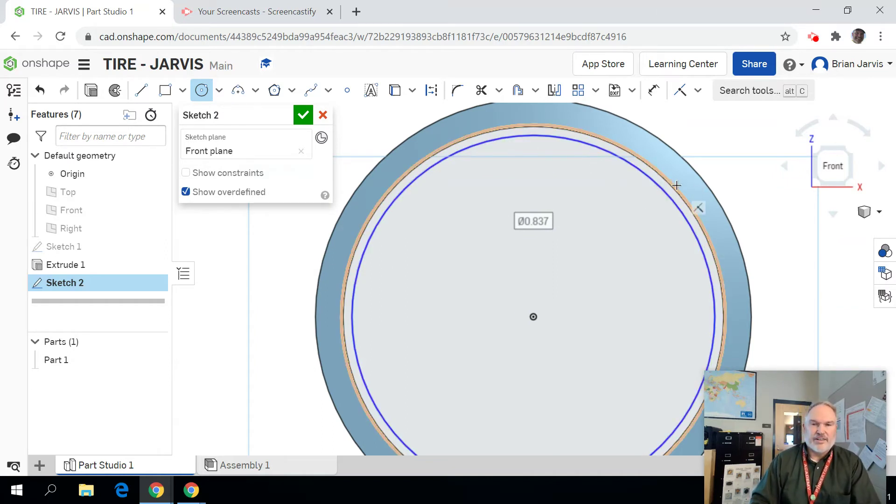
left_click(661, 99)
left_click(652, 180)
left_click(707, 132)
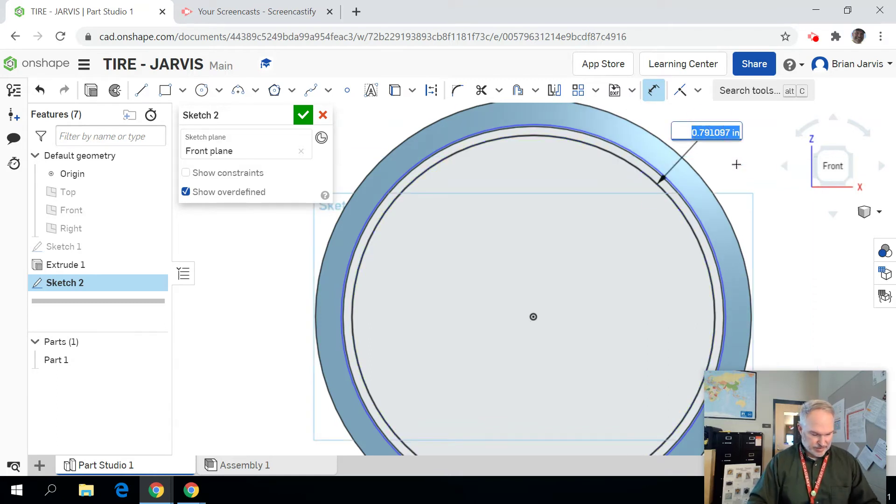
type(".78")
key("Return")
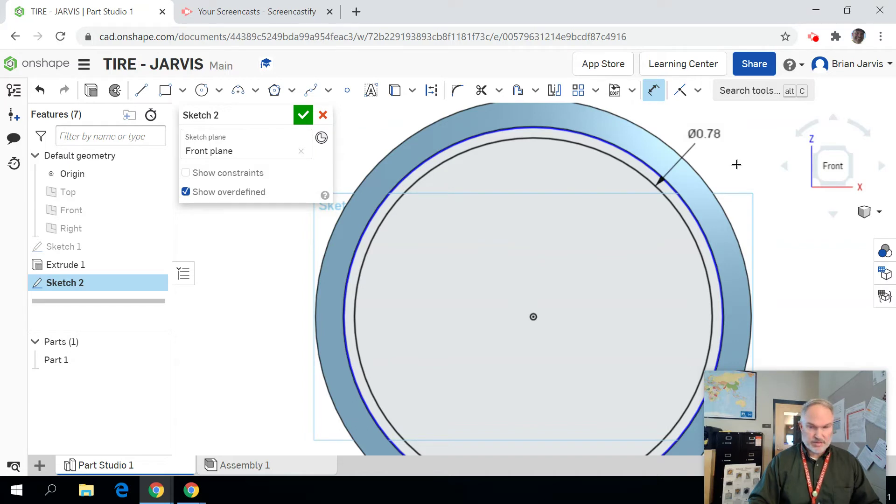
Set the smaller circle's diameter to 0.80 in and finish the sketch
double_click(711, 136)
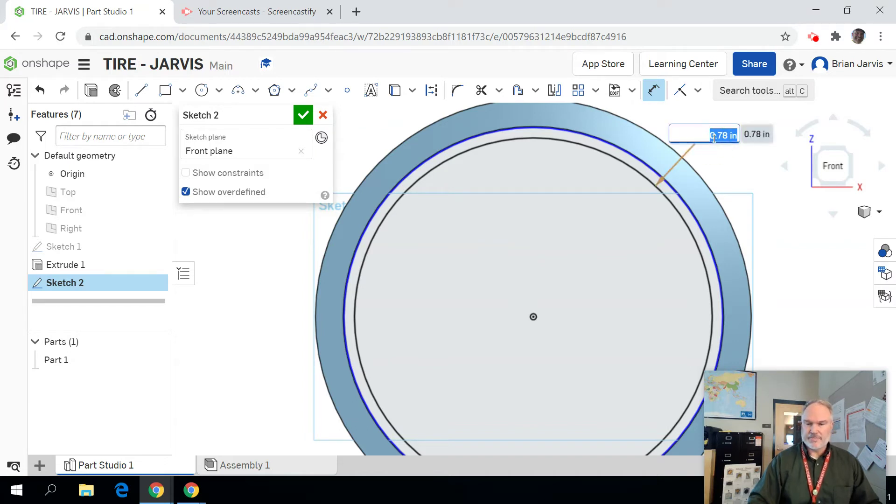
key("BackSpace")
type(".8")
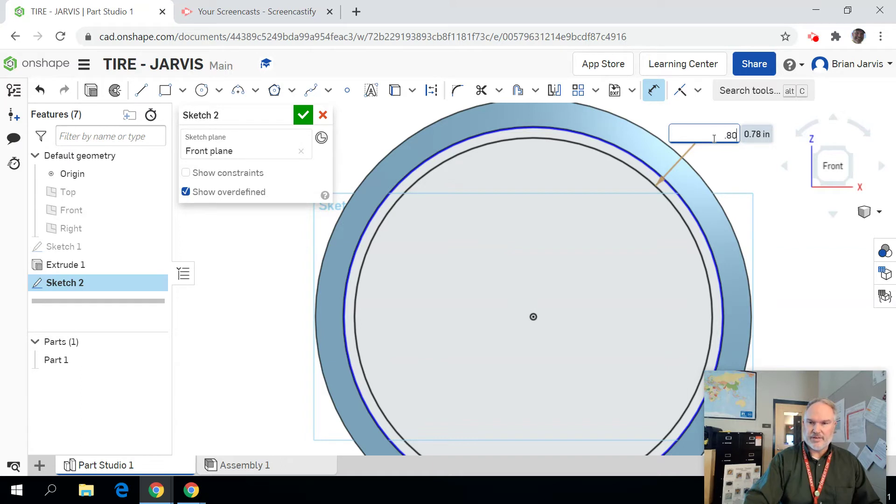
key("Return")
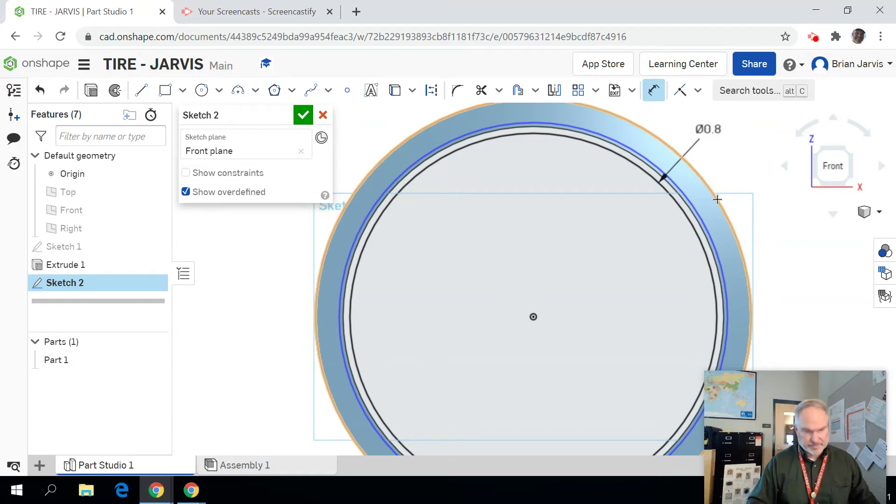
left_click(304, 116)
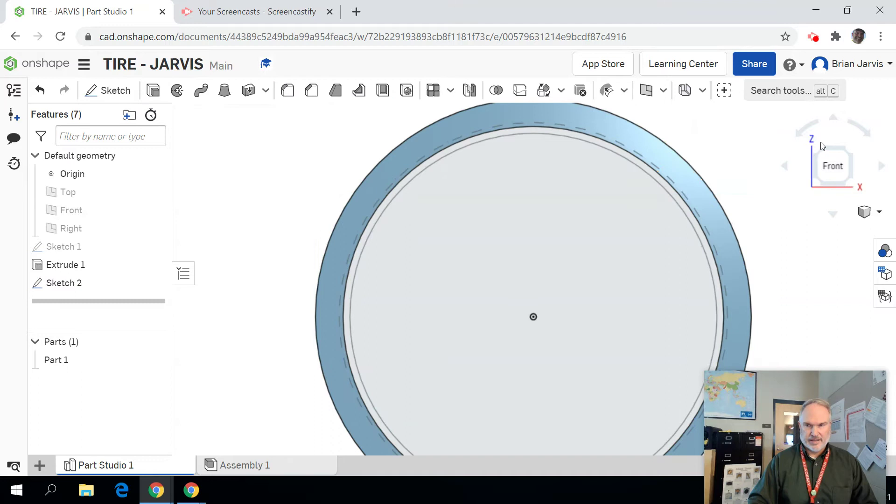
left_click(857, 155)
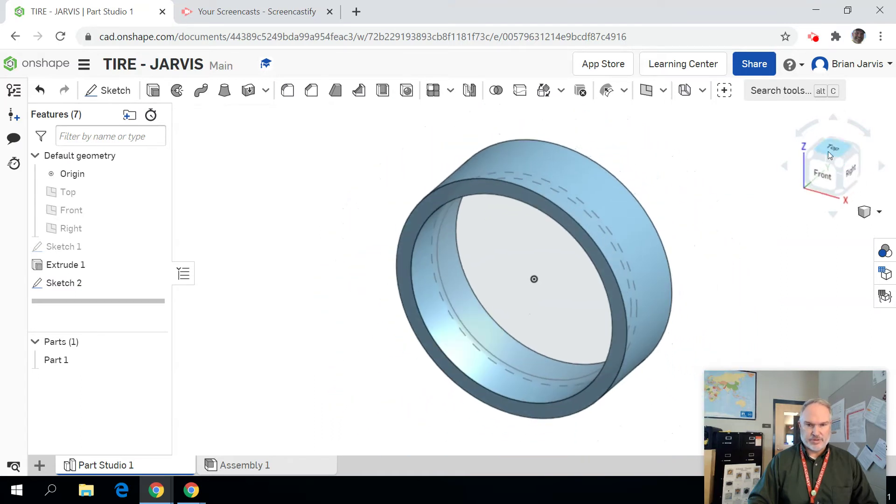
Extrude the ring between the second sketch's two circles as an addition to the tire, with a second end position enabled
left_click(154, 90)
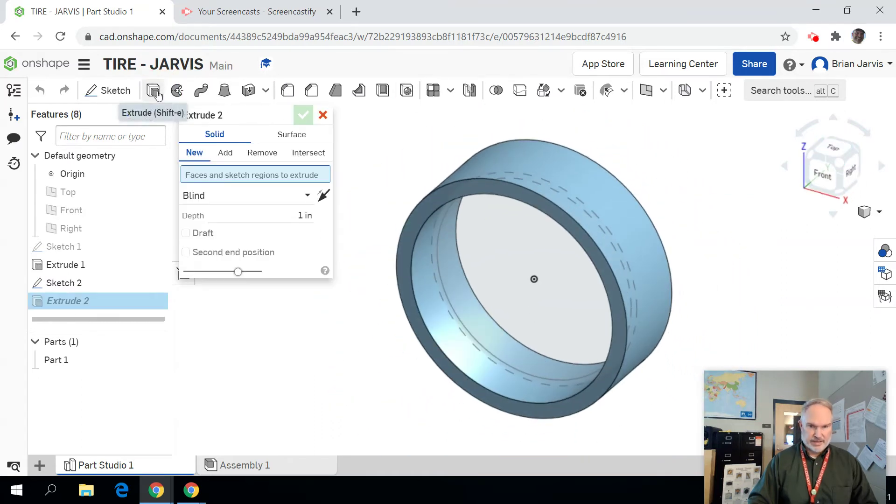
left_click(443, 290)
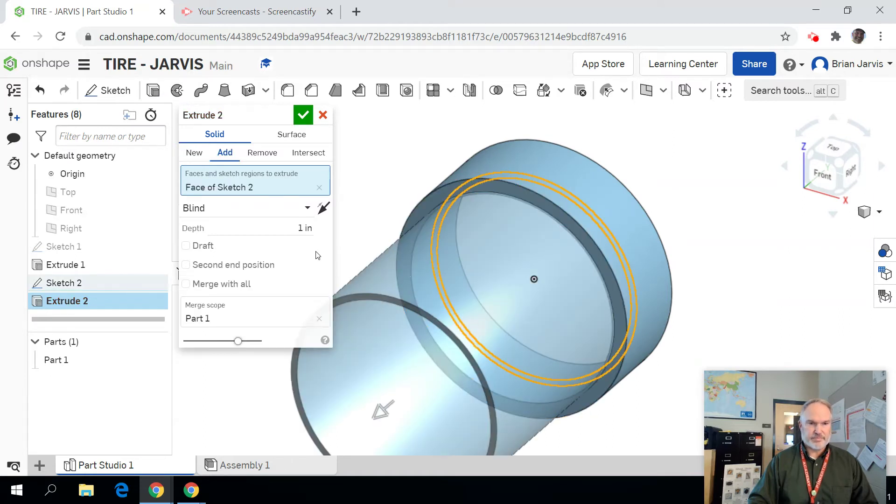
left_click(186, 265)
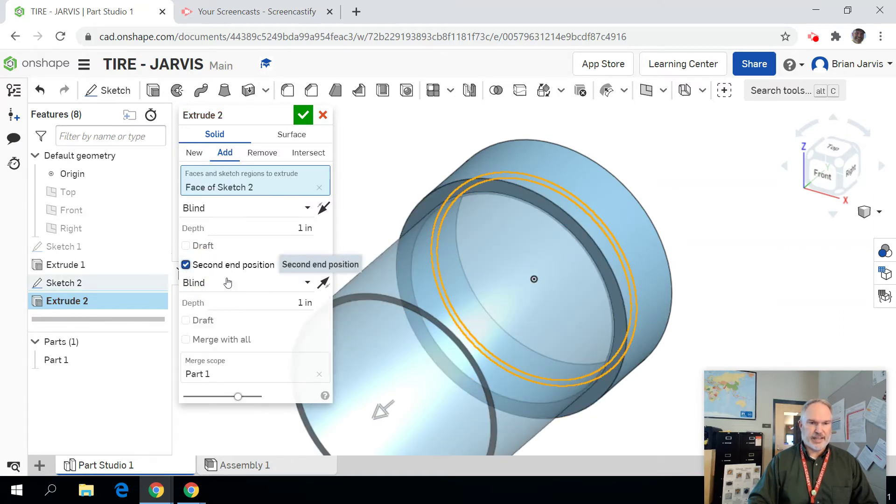
Set the inner ring's extrusion depth to 0.05 in in both directions and inspect the preview up close
left_click(297, 233)
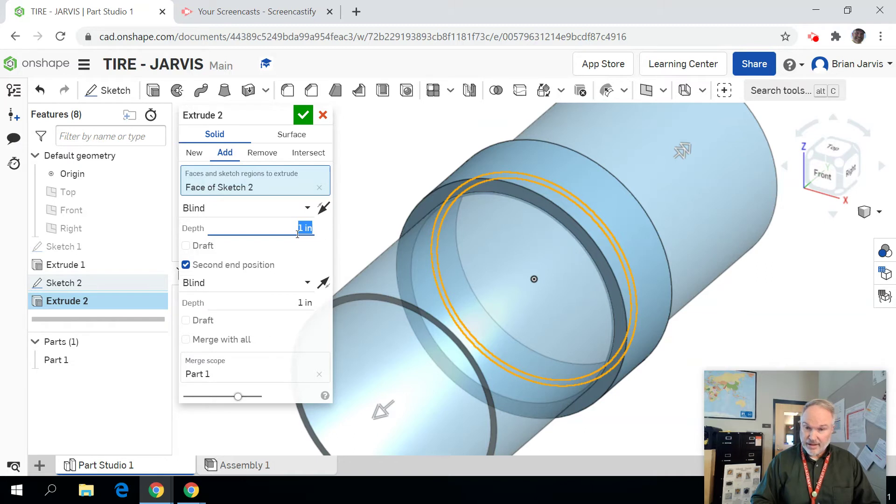
key("BackSpace")
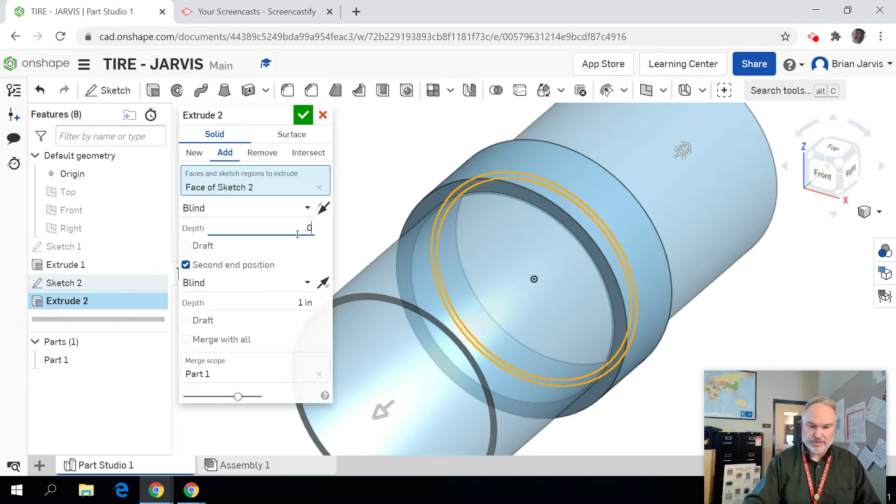
key("Return")
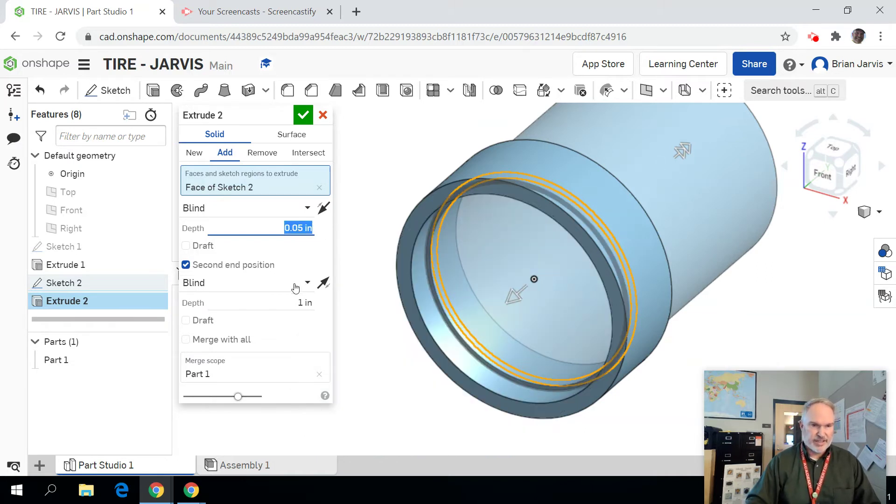
left_click(301, 308)
type(".05")
key("Return")
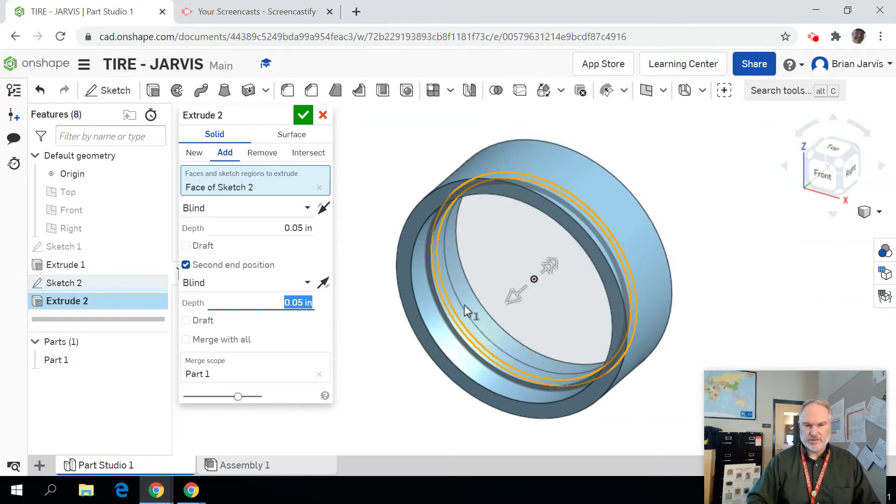
scroll(467, 312, "up", 2)
scroll(472, 339, "up", 3)
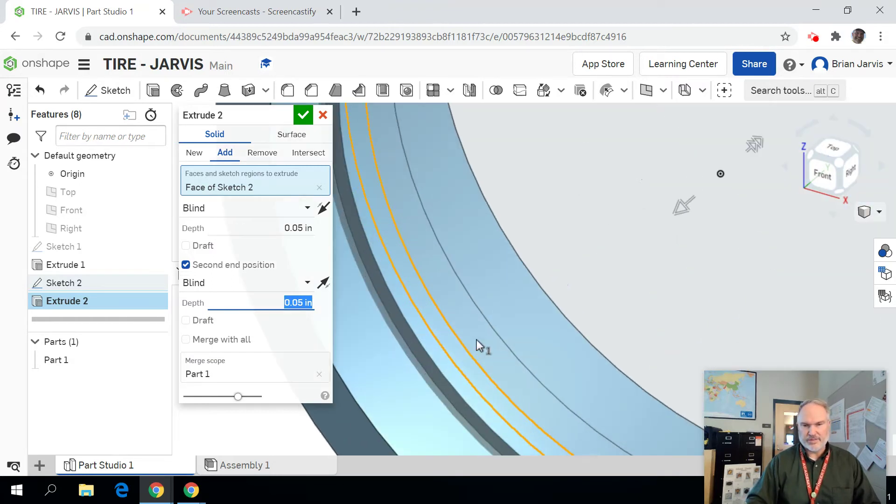
scroll(462, 321, "down", 3)
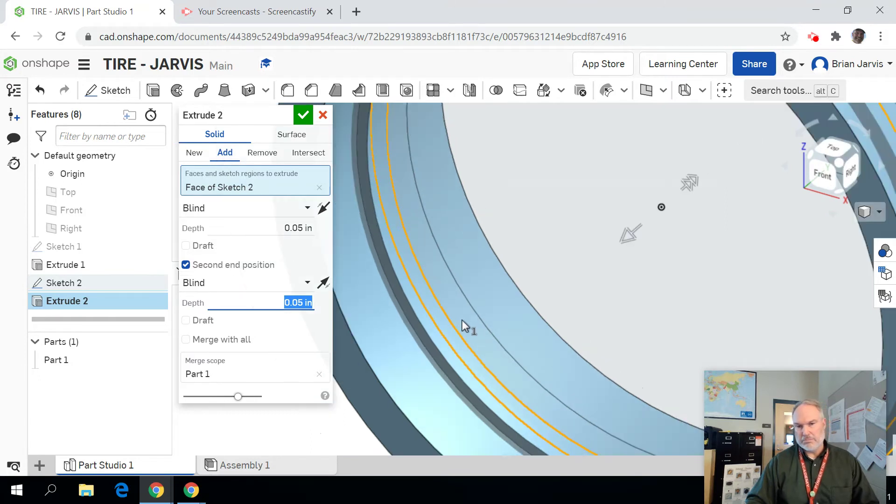
scroll(463, 320, "down", 2)
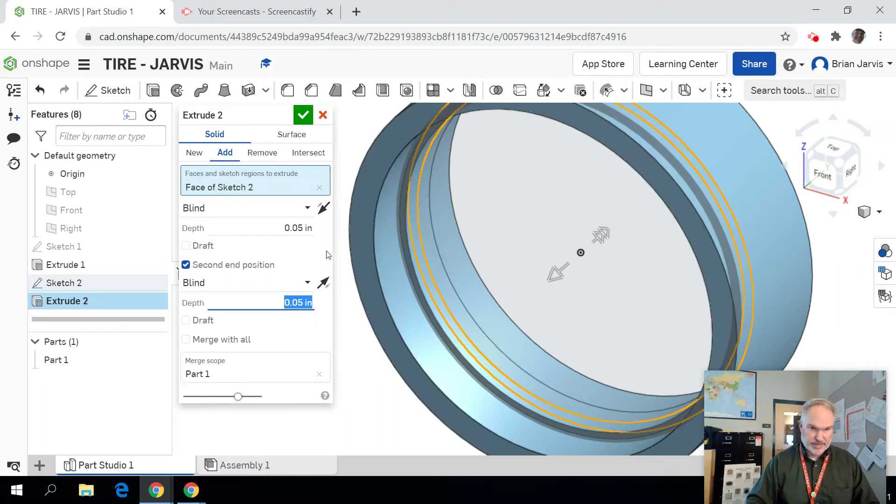
Set the inner ring's extrusion depth to 0.005 in in both directions
left_click(295, 228)
left_click(296, 227)
type("0")
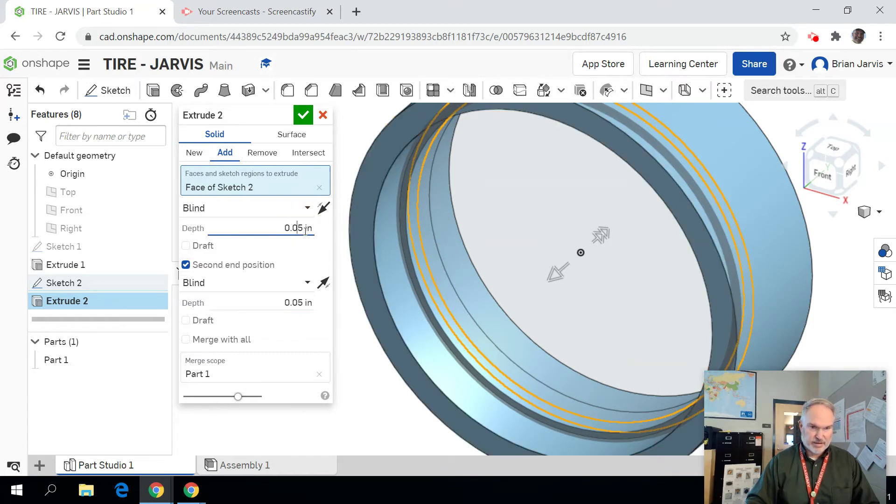
key("Return")
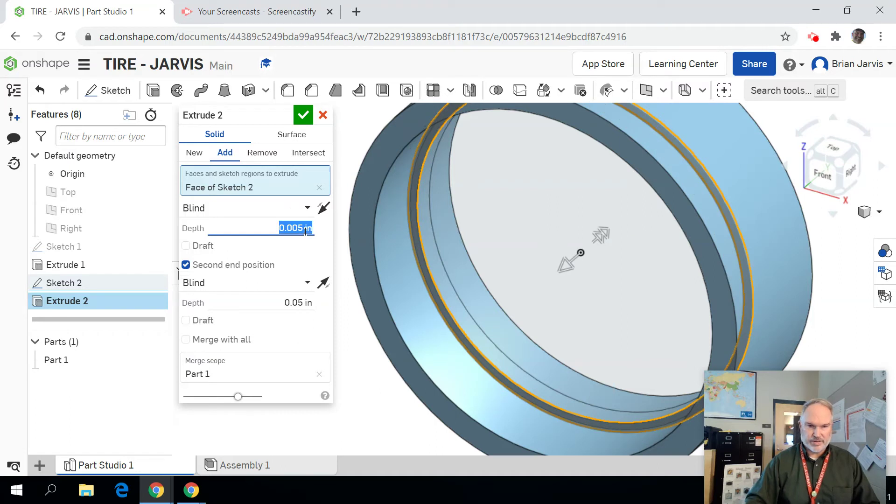
left_click(295, 304)
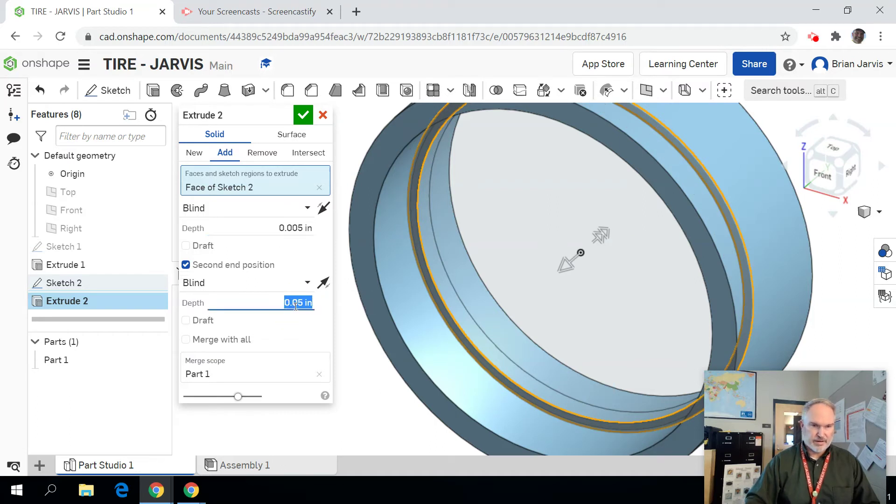
left_click(297, 302)
type("0")
key("Return")
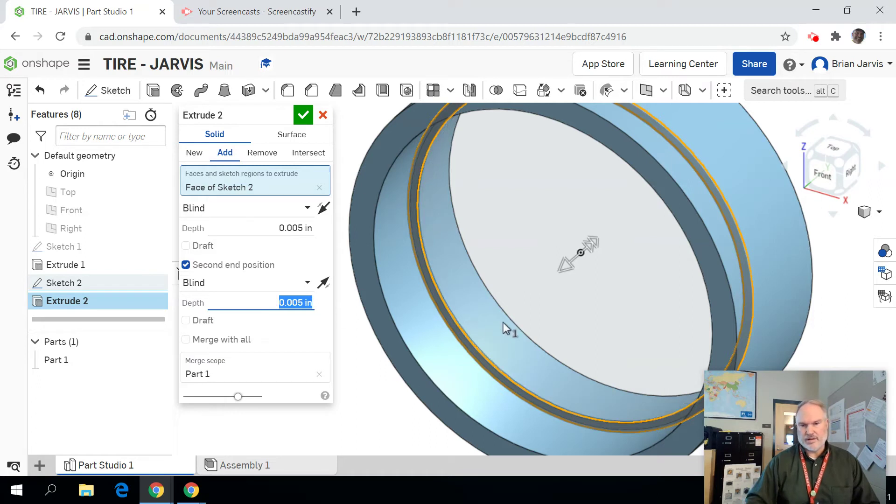
scroll(452, 317, "up", 5)
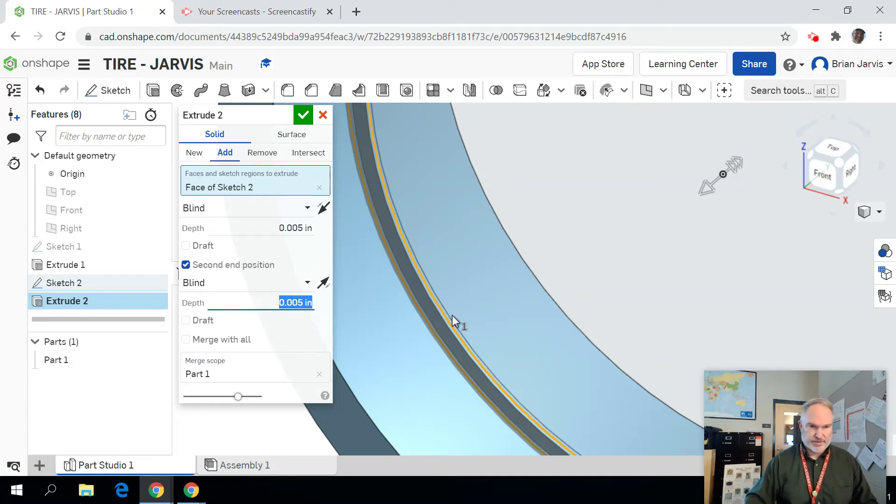
Set the inner ring's extrusion depth to 0.025 in in both directions and accept the feature
left_click(276, 227)
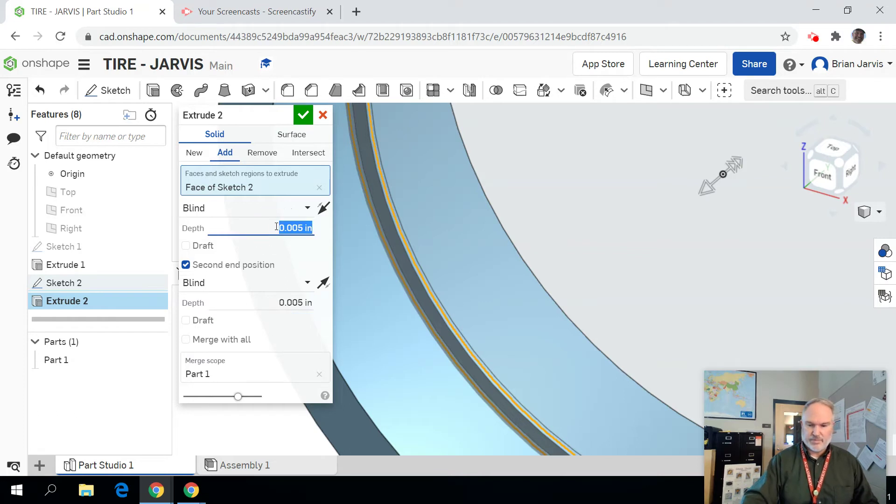
key("BackSpace")
type(".025")
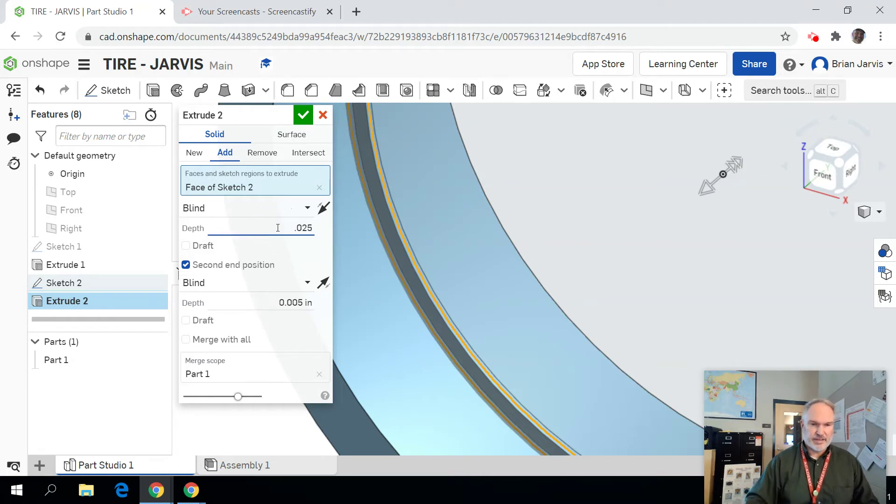
left_click(302, 306)
key("BackSpace")
type(".025")
key("Return")
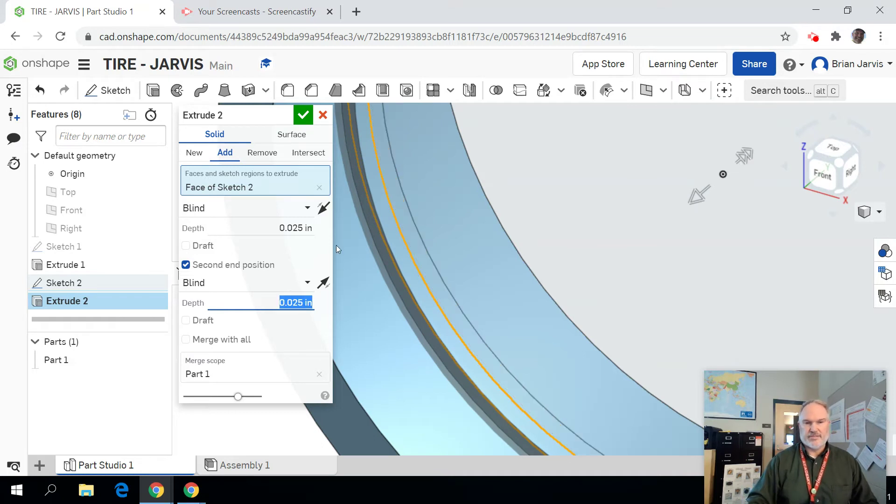
left_click(303, 113)
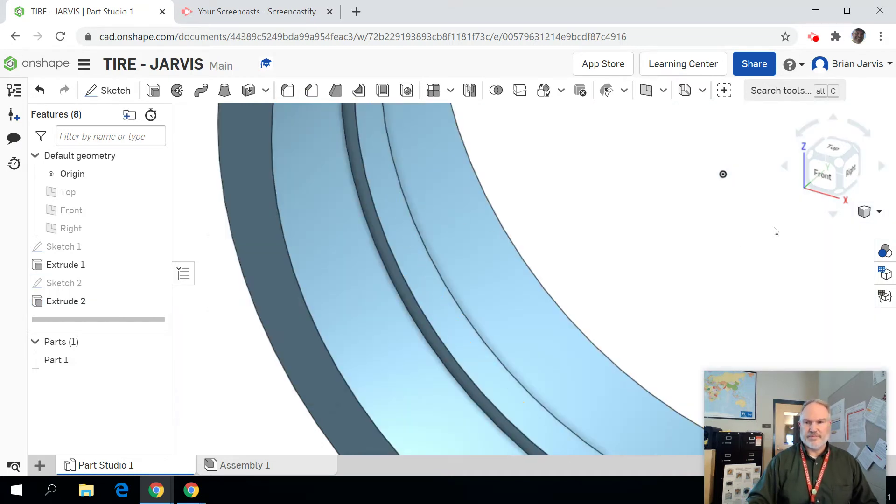
Reopen the inner ring's extrusion for editing and set its first-direction depth to 0.02 in
scroll(827, 189, "down", 5)
middle_click_drag(813, 216, 498, 260)
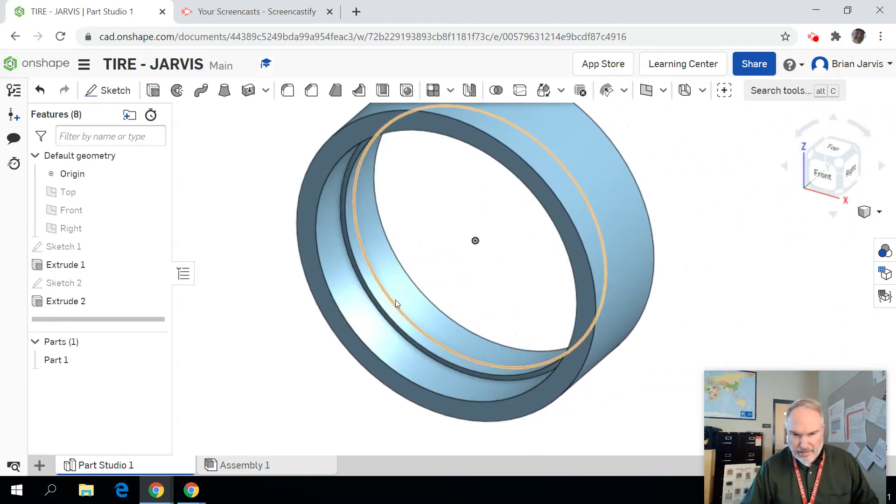
scroll(397, 301, "up", 5)
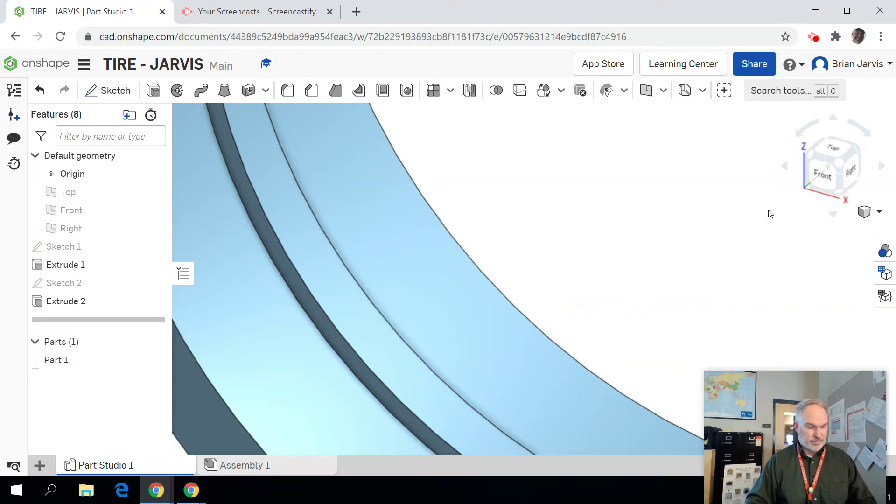
scroll(770, 207, "down", 2)
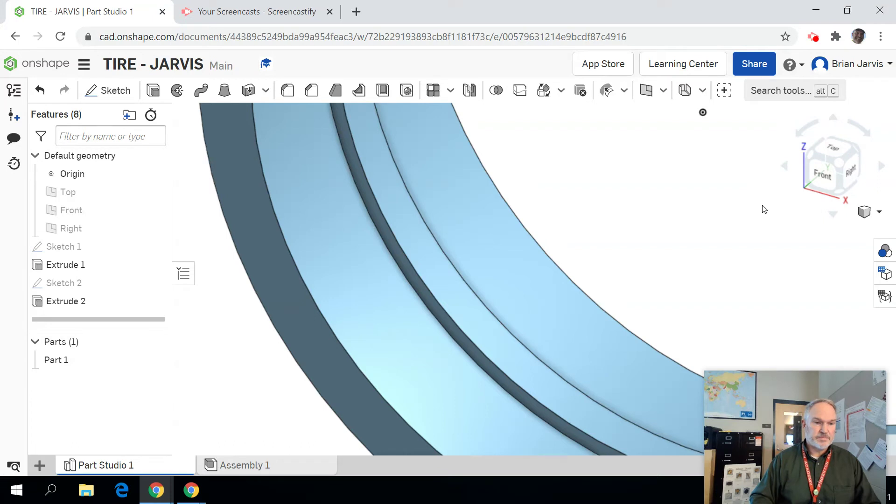
left_click(65, 301)
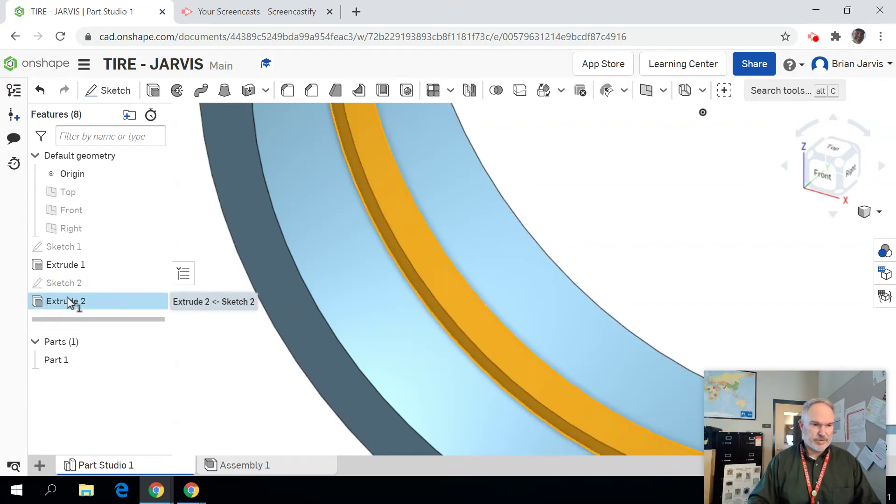
right_click(66, 302)
left_click(76, 321)
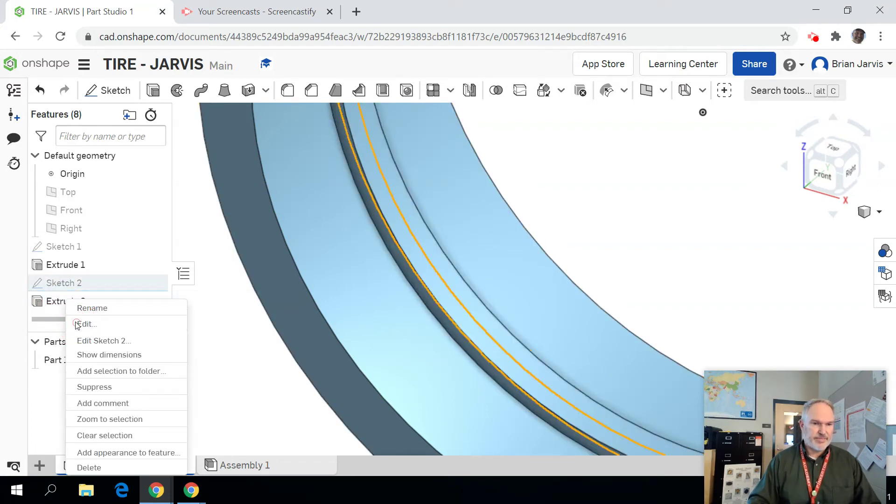
left_click(285, 231)
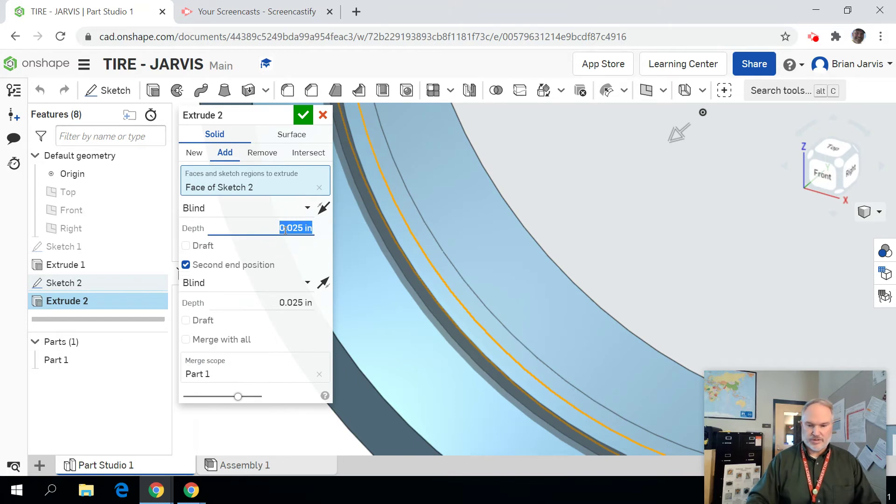
key("BackSpace")
type(".02")
key("Return")
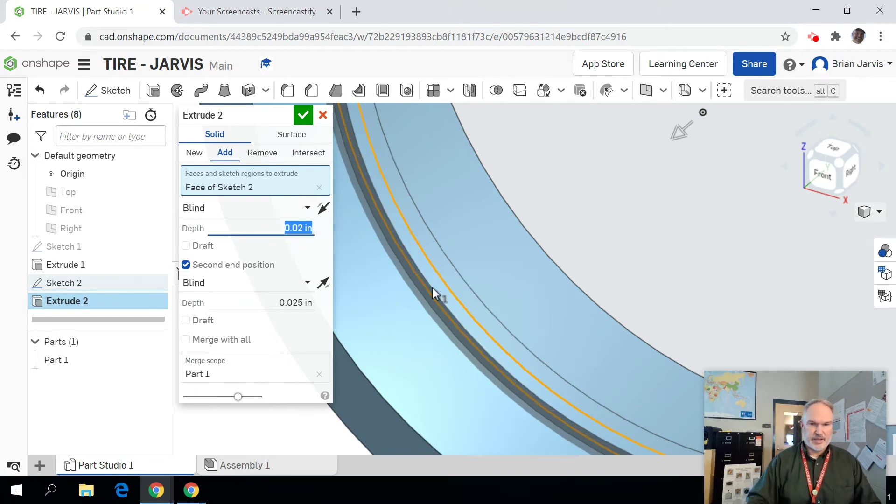
Set the inner ring's second-direction depth to 0.02 in as well and accept the edited extrusion
left_click(308, 303)
key("BackSpace")
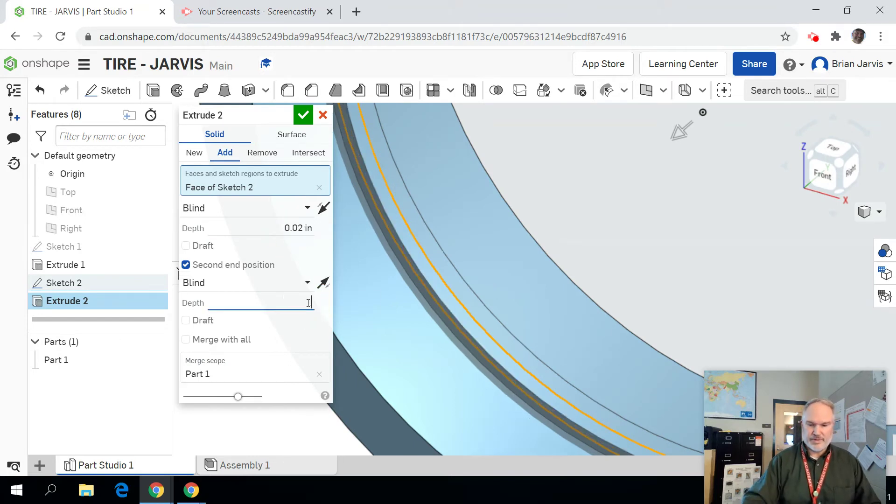
key("Return")
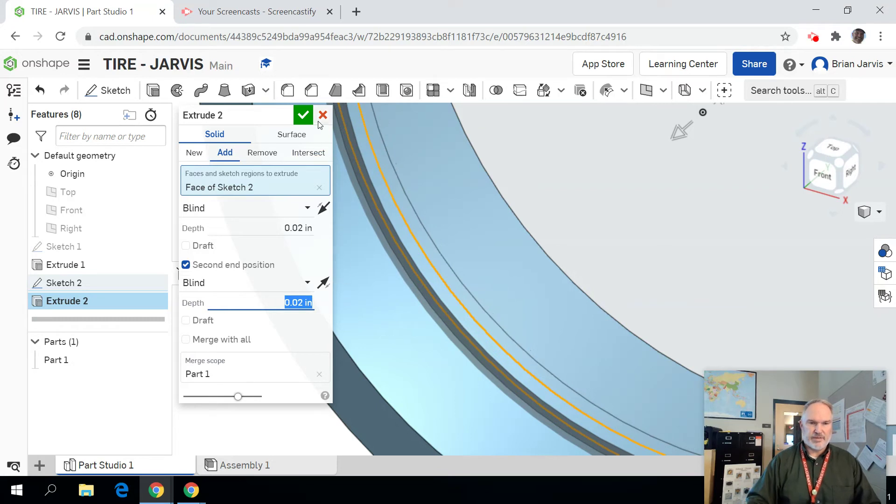
left_click(303, 115)
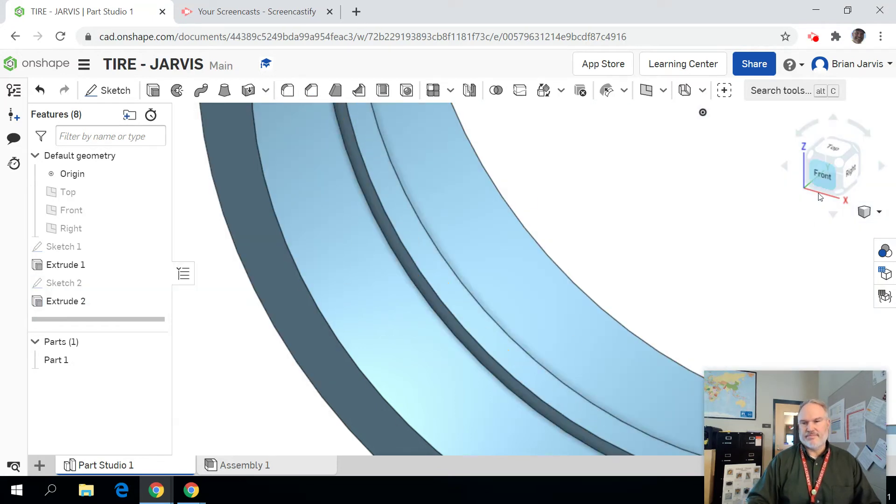
Start a new sketch on the Front plane and view the tire straight from the front
scroll(803, 205, "down", 5)
middle_click_drag(781, 220, 572, 247)
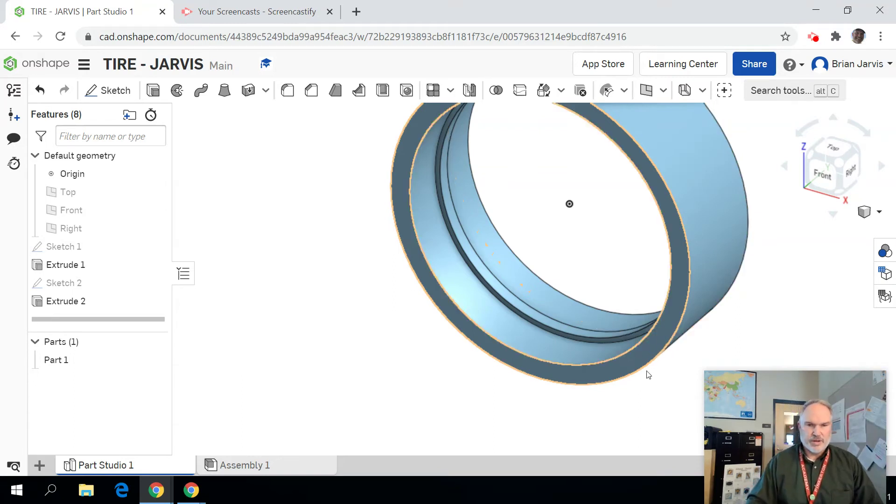
left_click(126, 91)
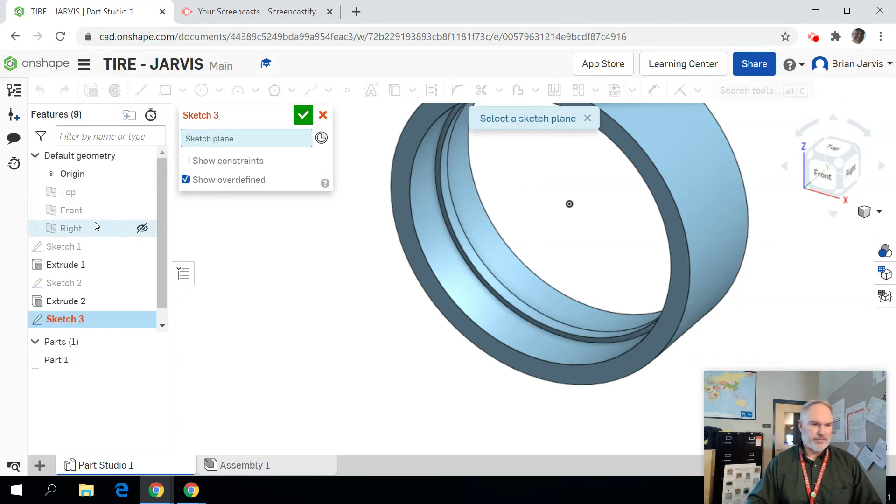
left_click(73, 211)
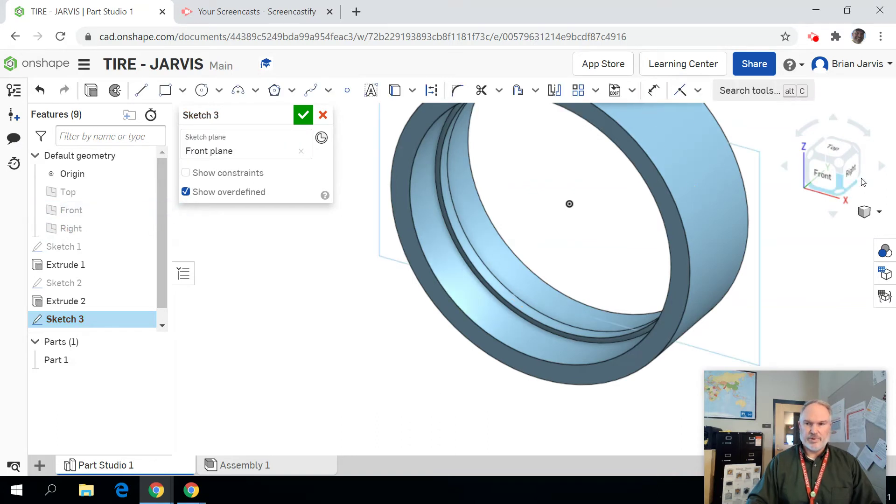
left_click(827, 174)
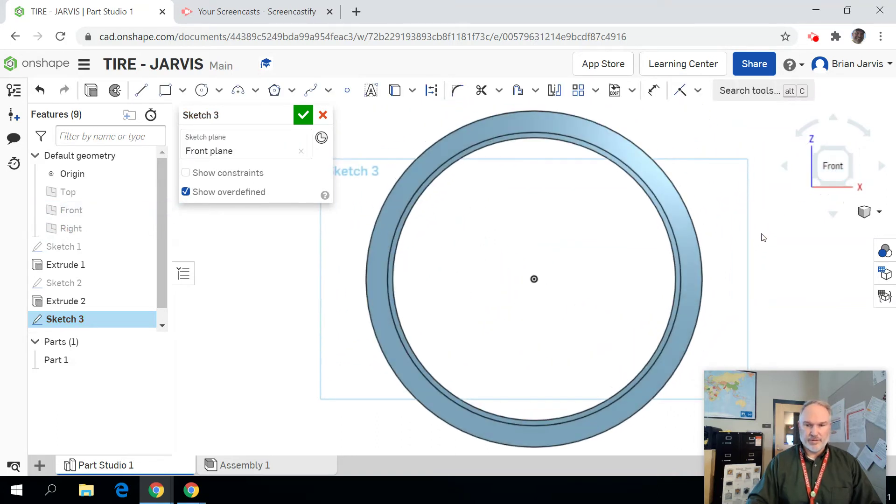
Draw a horizontal line about 0.573 in long from the origin to just beyond the tire's outer edge
scroll(693, 276, "up", 3)
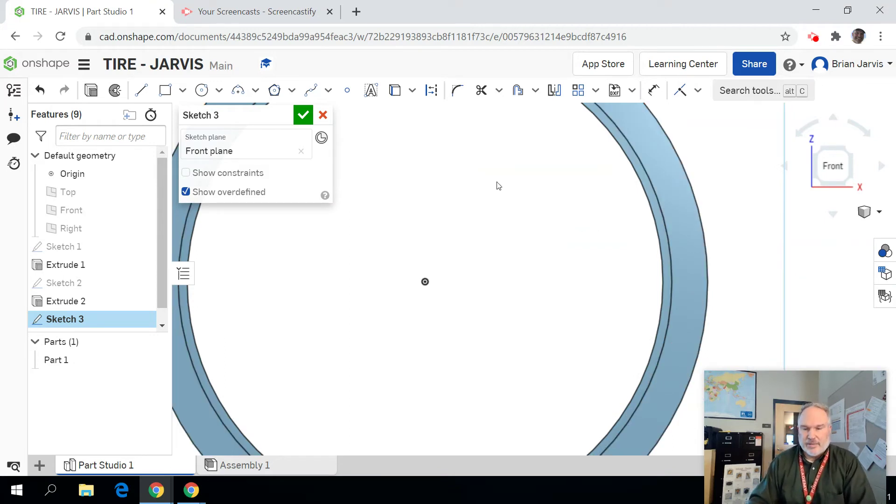
mouse_move(520, 206)
middle_mouse_down()
mouse_move(493, 172)
mouse_move(464, 164)
mouse_move(536, 178)
middle_mouse_up()
left_click(148, 97)
left_click(441, 261)
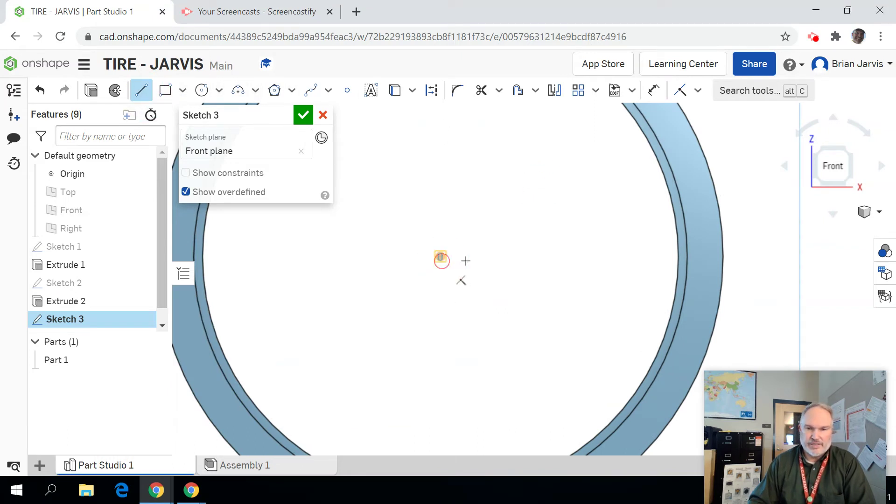
left_click(782, 257)
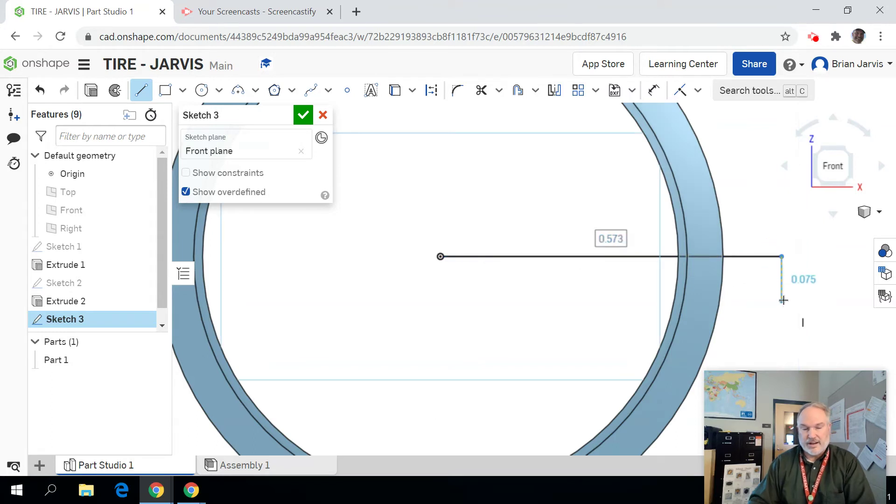
key("Escape")
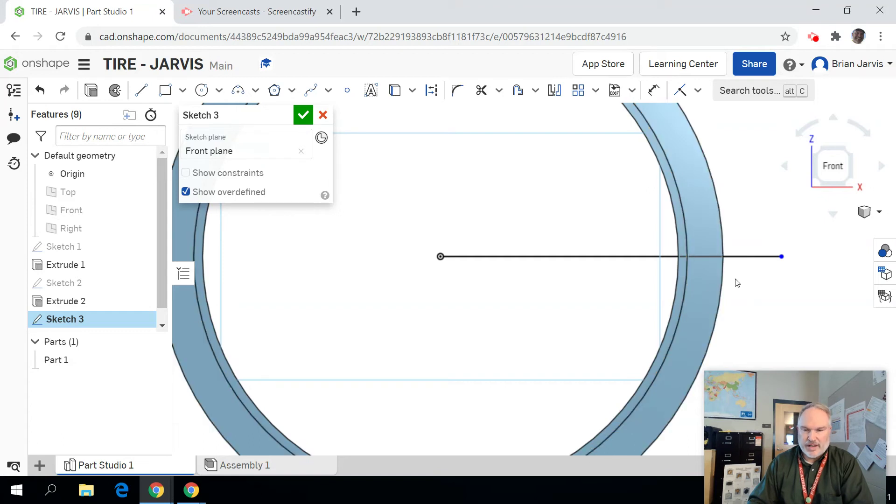
Sketch a rectangle about 0.046 in wide and 0.089 in tall across the inner rib, straddling the horizontal line
scroll(714, 279, "down", 2)
scroll(715, 278, "up", 5)
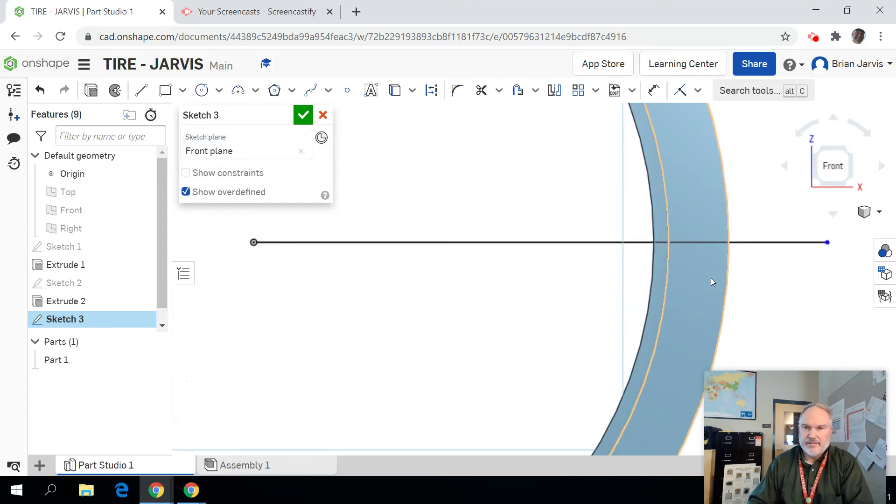
left_click(164, 91)
left_click(676, 202)
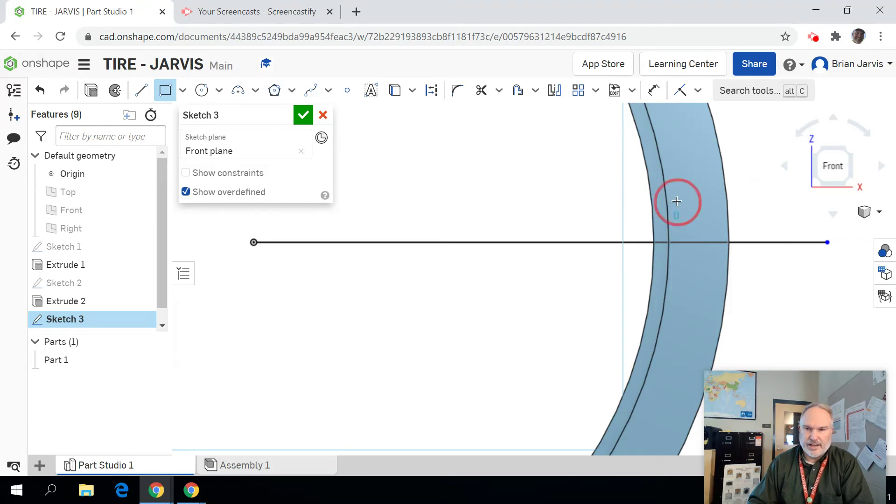
left_click(630, 290)
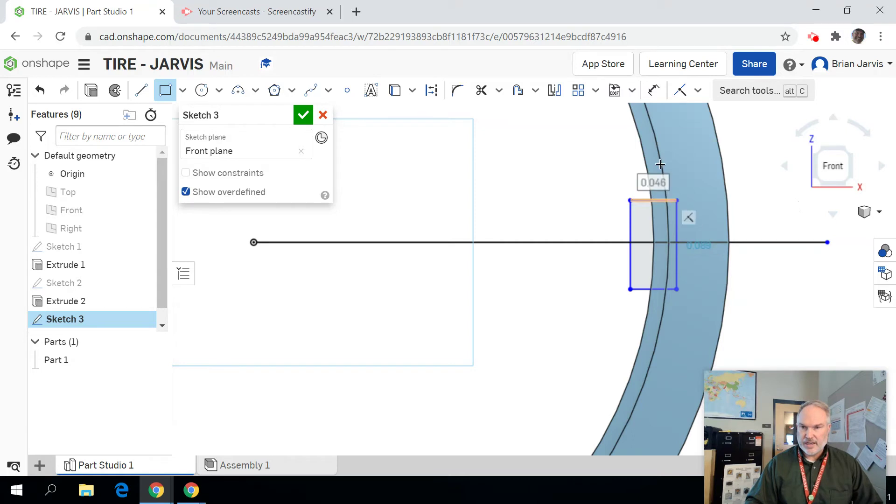
Dimension the vertical distance between the horizontal line and the rectangle's upper inner corner
left_click(653, 91)
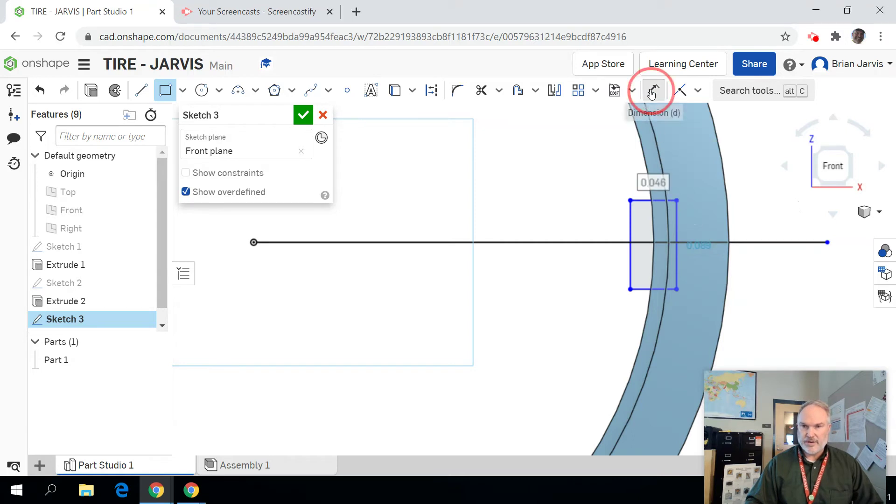
left_click(620, 241)
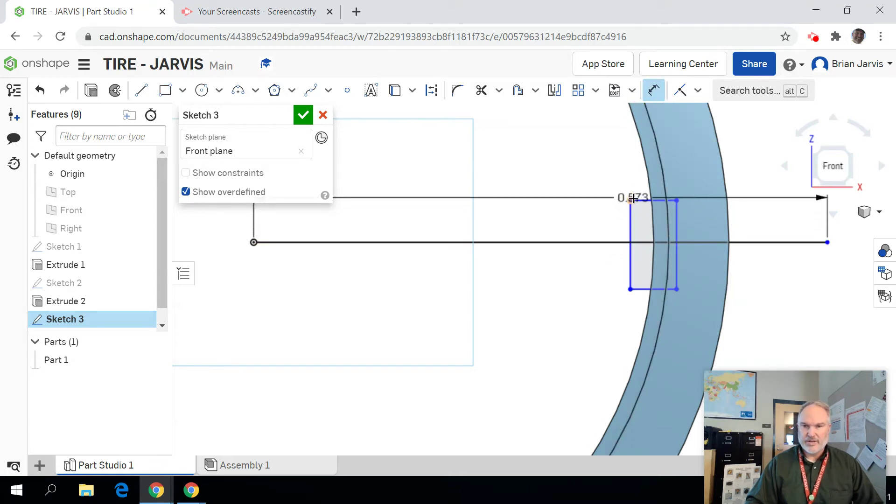
left_click(631, 200)
left_click(588, 220)
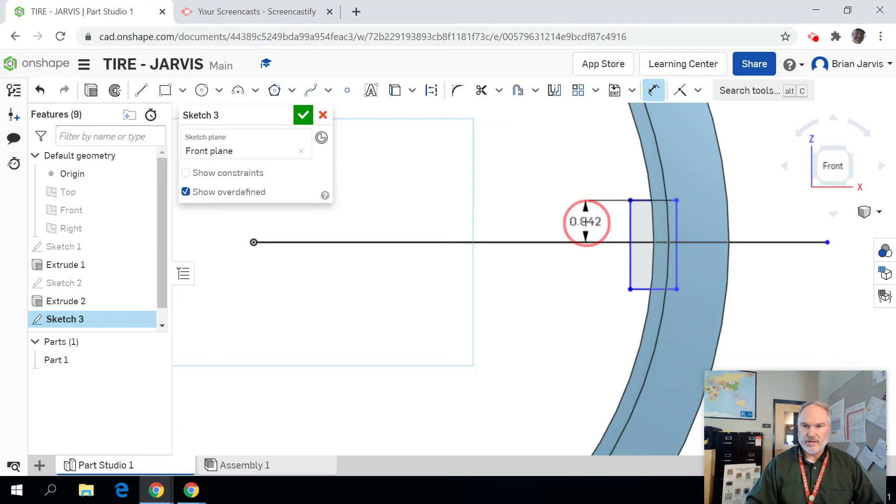
Try setting the upper corner's distance from the line to 0.02 in, and undo the change
key("BackSpace")
type("0.02")
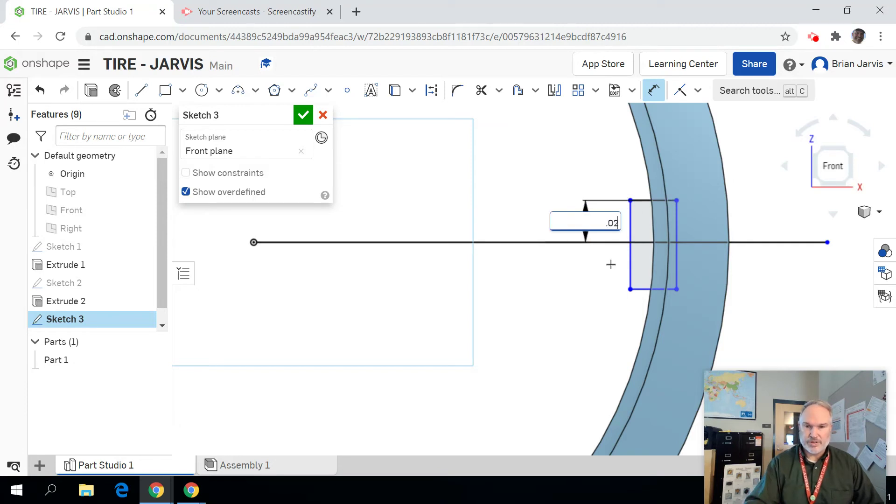
key("Return")
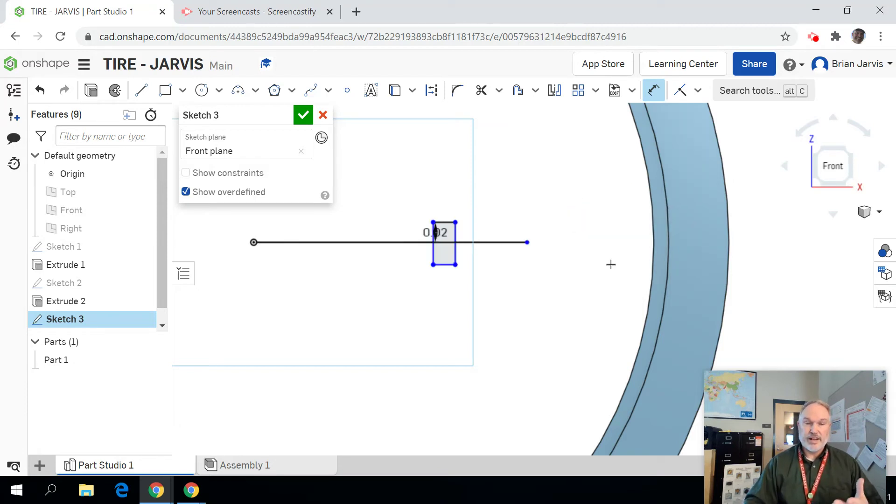
left_click(40, 91)
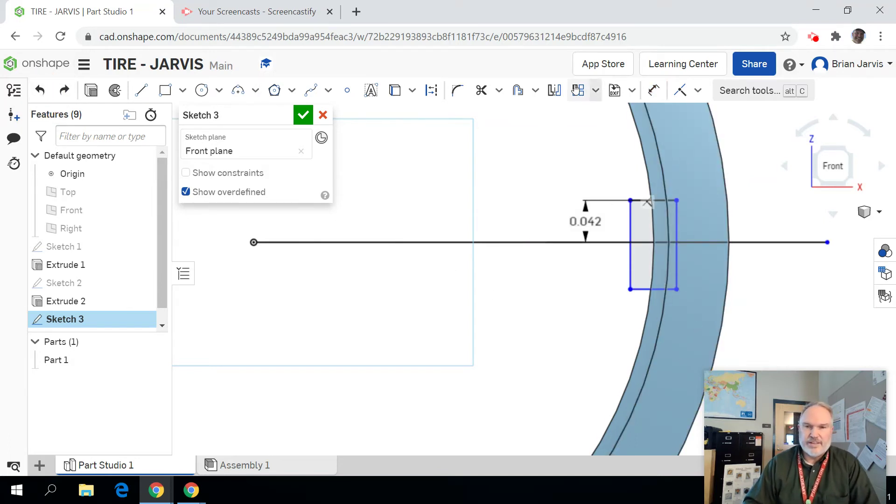
Dimension the rectangle's inner vertical edge at 0.38 in from the origin
left_click(654, 90)
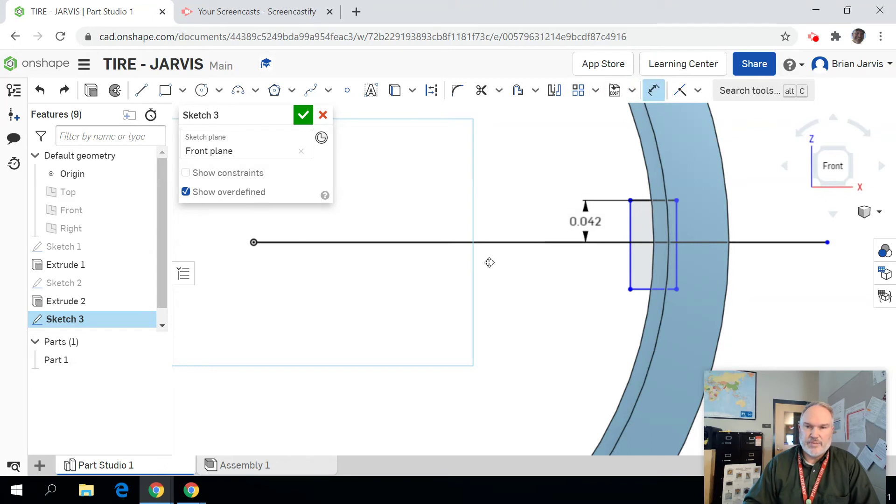
left_click(254, 242)
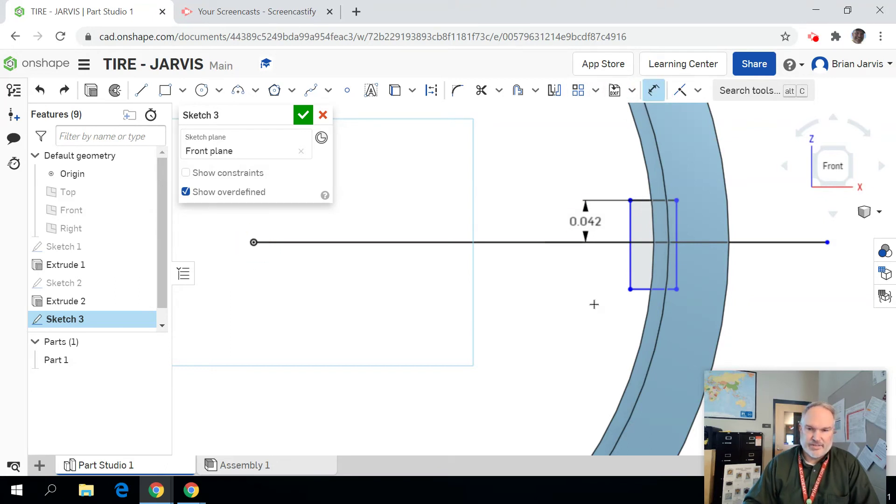
left_click(628, 278)
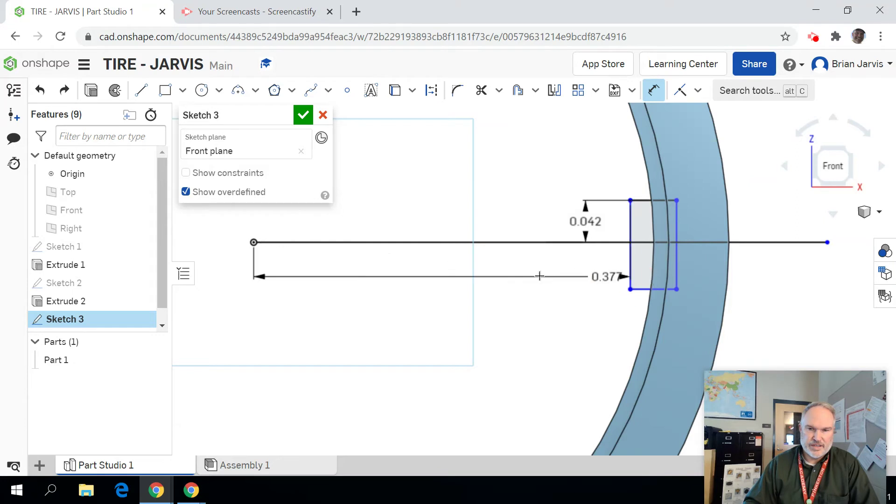
left_click(509, 310)
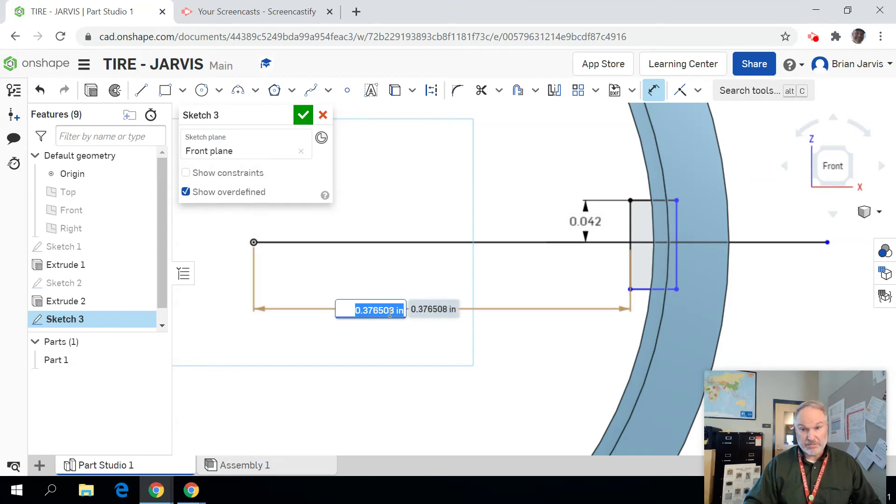
key("BackSpace")
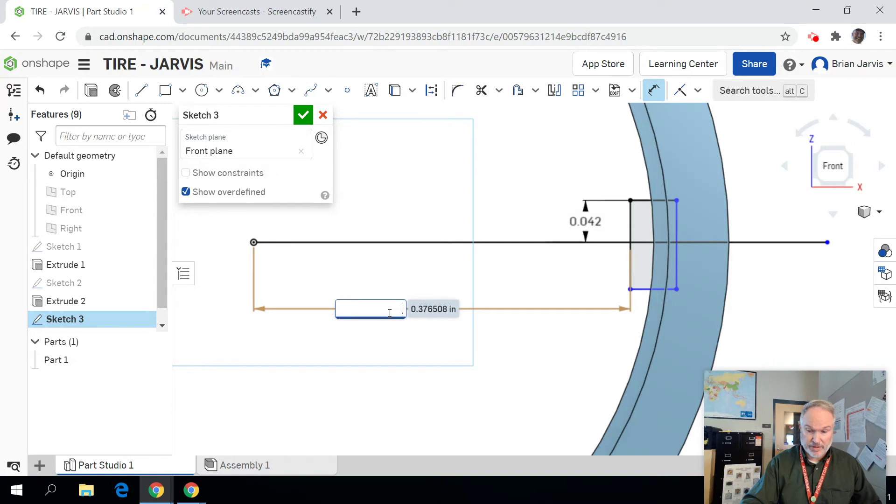
type(".38")
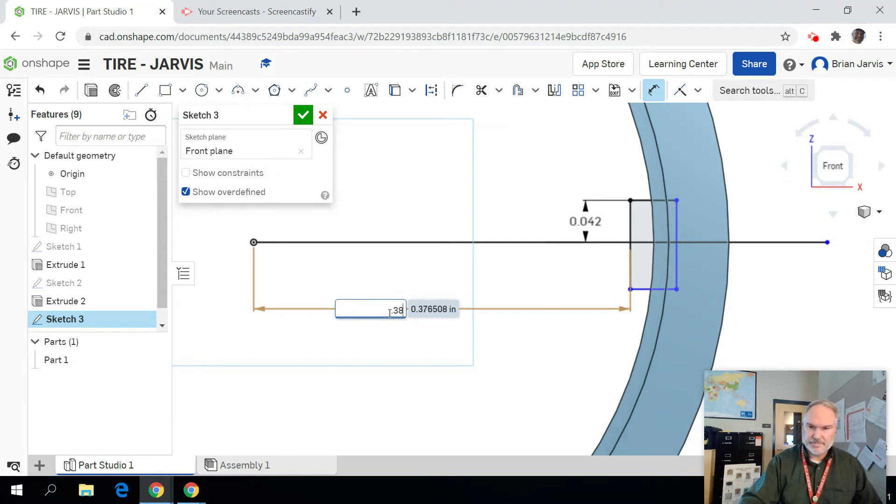
key("Return")
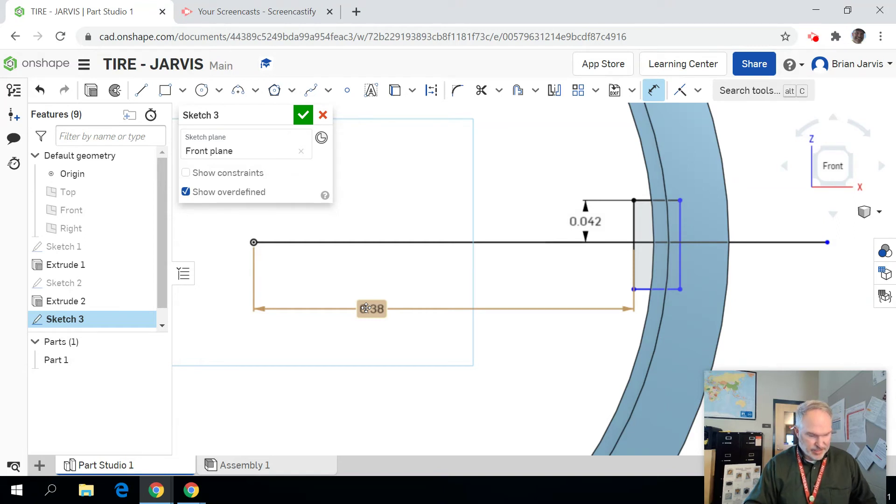
Set the distance from the rectangle's upper corner to the horizontal line to 0.02 in
left_click(597, 221)
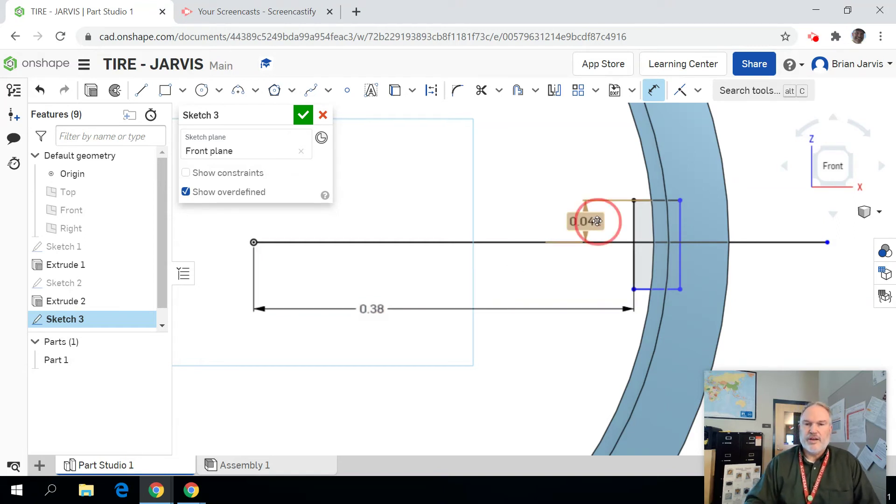
double_click(597, 221)
type(".04")
key("Return")
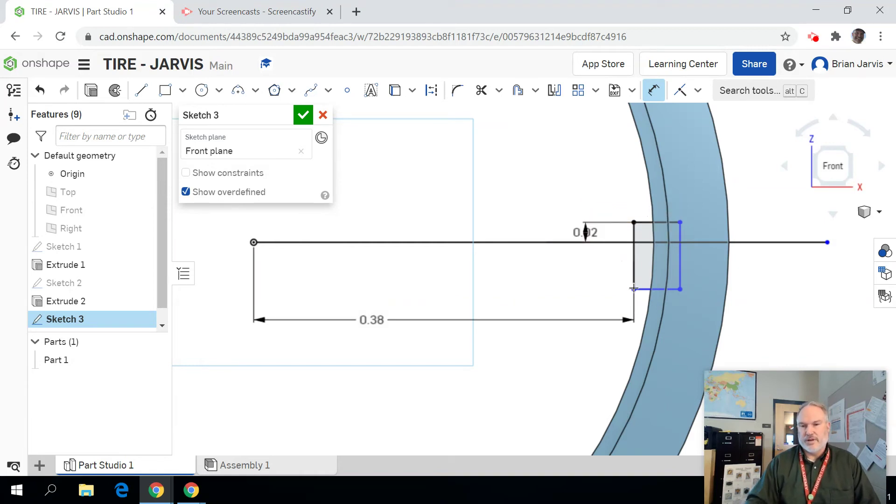
Dimension the rectangle's lower inner corner at 0.02 in below the horizontal line
left_click(633, 288)
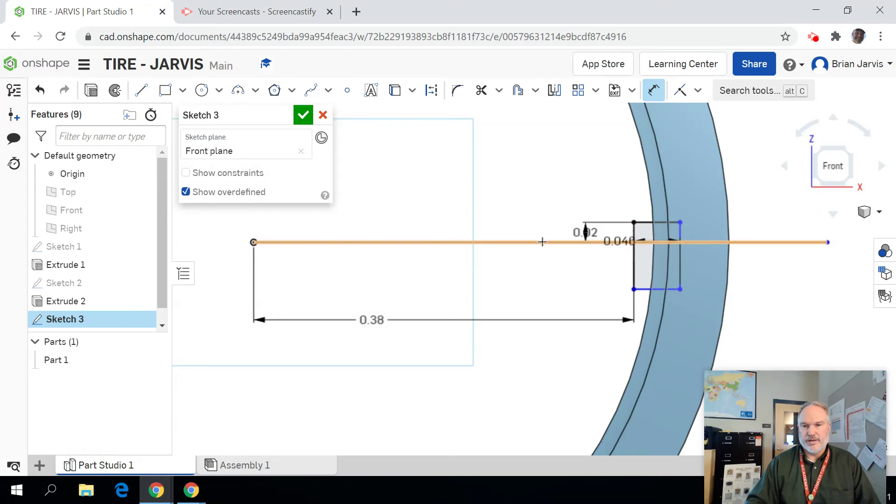
left_click(584, 241)
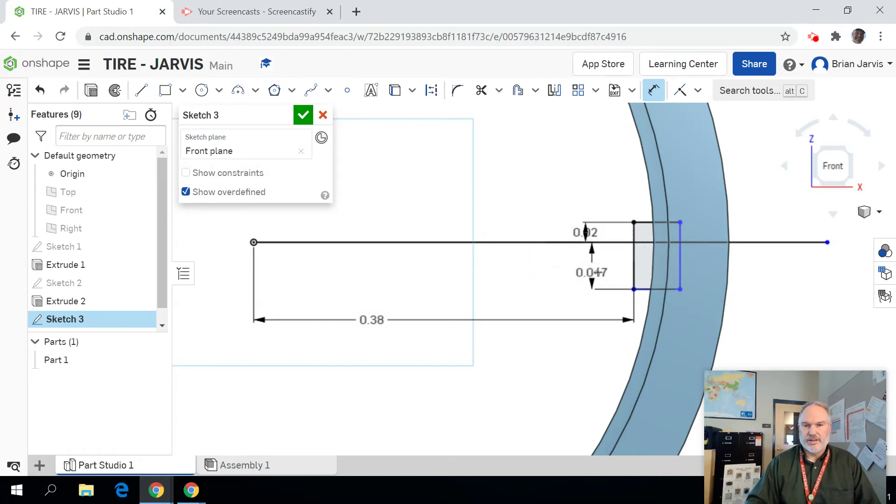
left_click(593, 270)
type(".02")
key("Return")
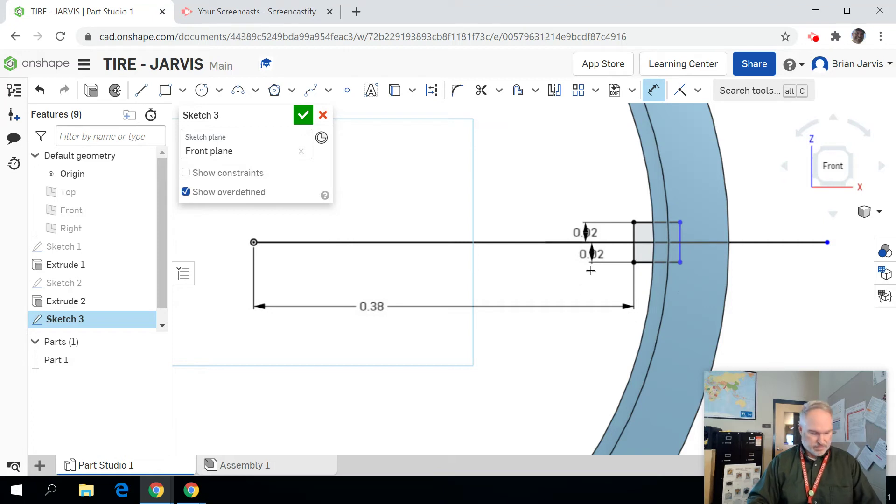
Change the rectangle's upper distance from the horizontal line to 0.03 in
left_click(596, 231)
double_click(596, 231)
type(".03")
key("Return")
Change the rectangle's lower distance from the horizontal line to 0.04 in
double_click(594, 251)
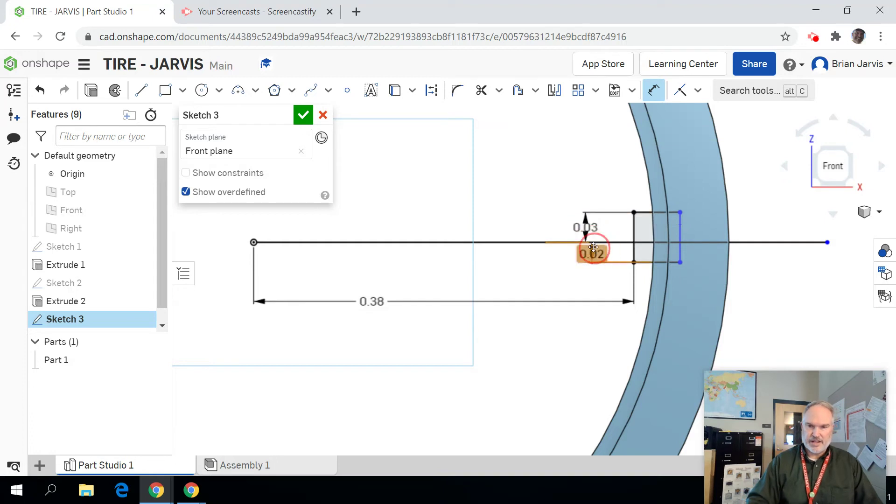
type(".02")
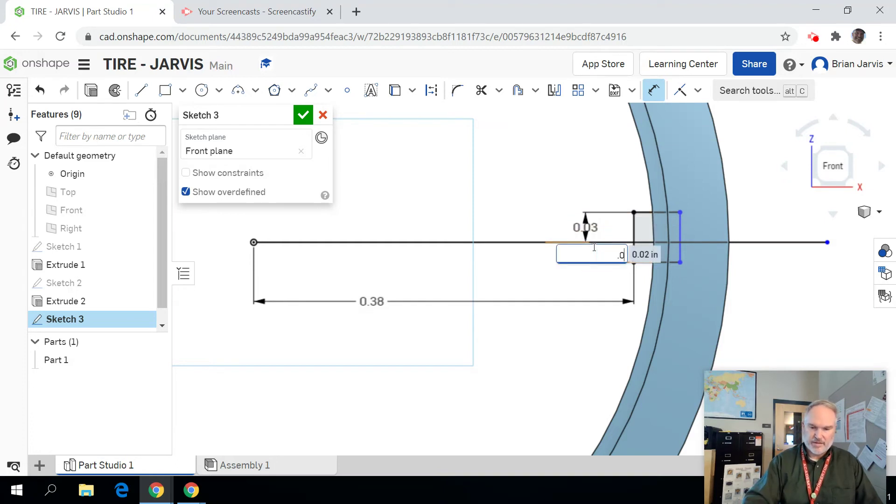
key("Return")
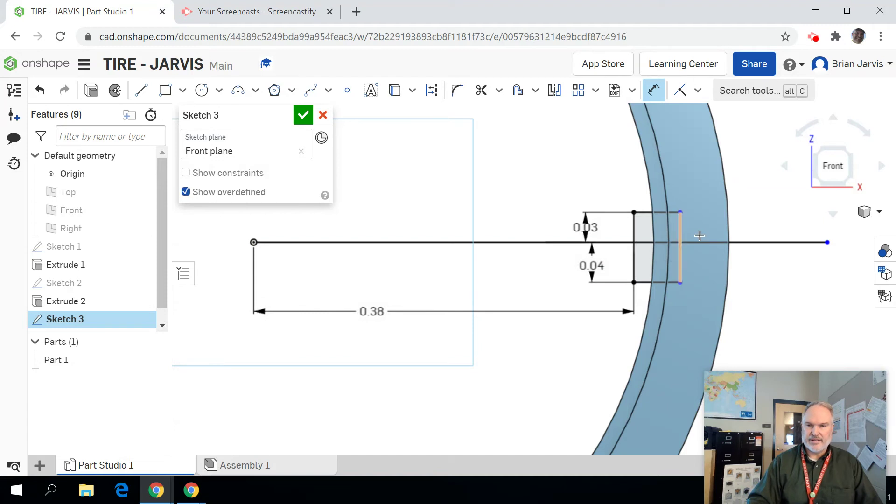
Set the rectangle's lower distance from the horizontal line to 0.03 in, matching the upper one
double_click(596, 264)
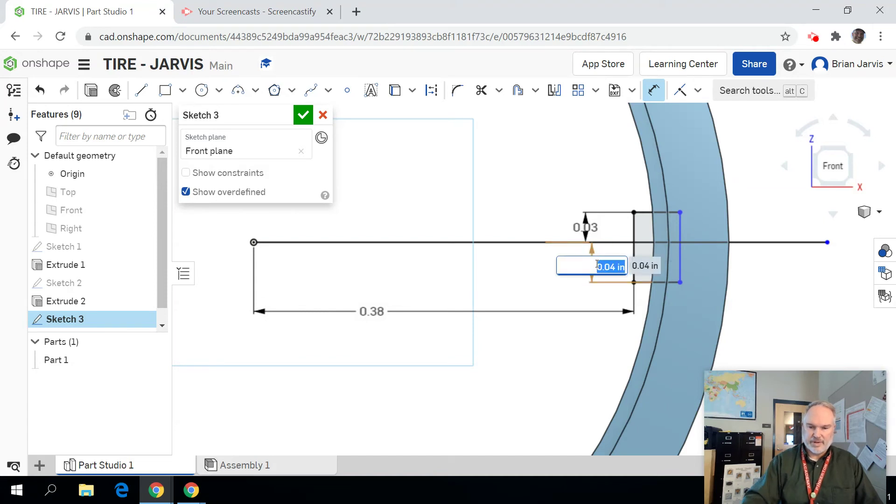
type(".03")
key("Return")
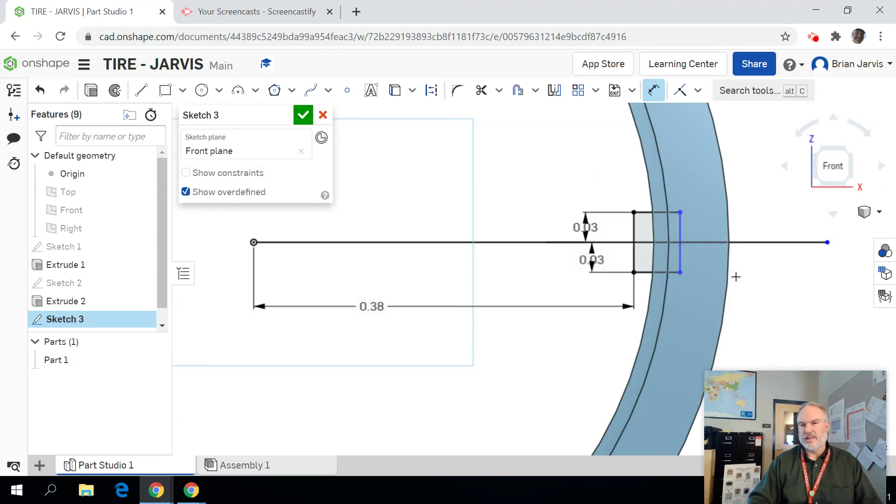
scroll(736, 281, "down", 2)
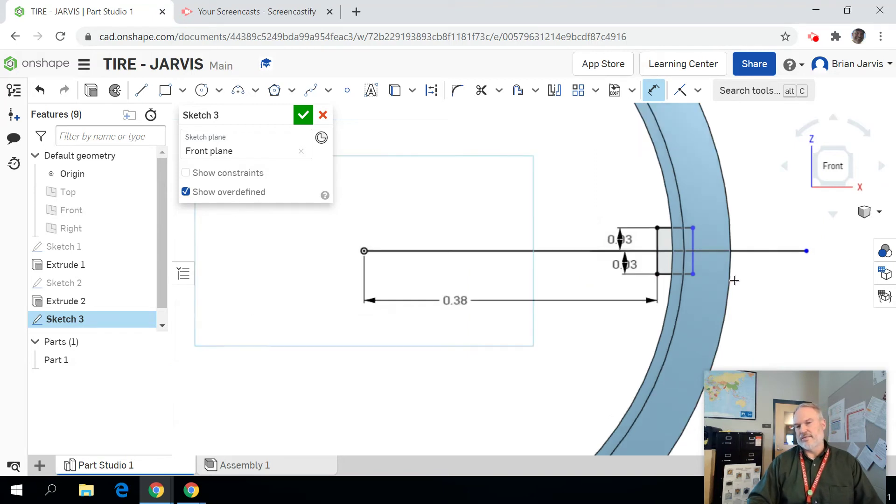
Change the distance from the origin to the rectangle's inner edge to 0.4 in
scroll(731, 277, "down", 2)
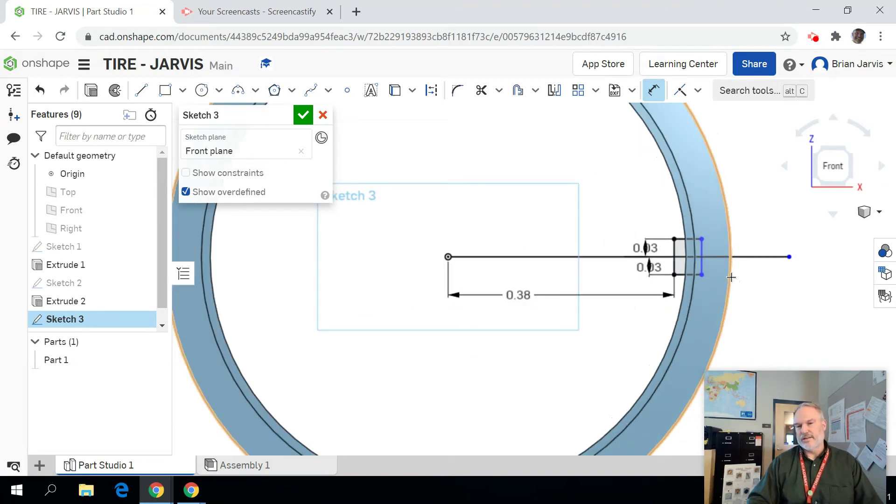
scroll(731, 277, "down", 2)
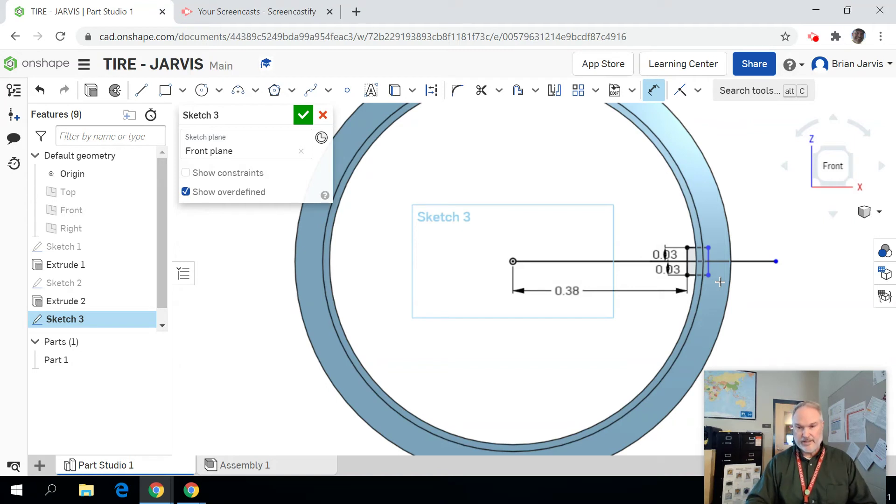
double_click(581, 291)
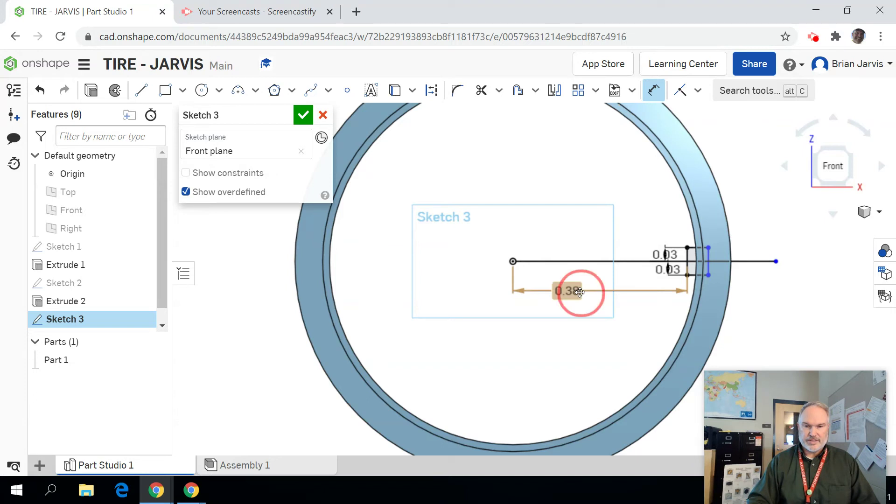
type(".4")
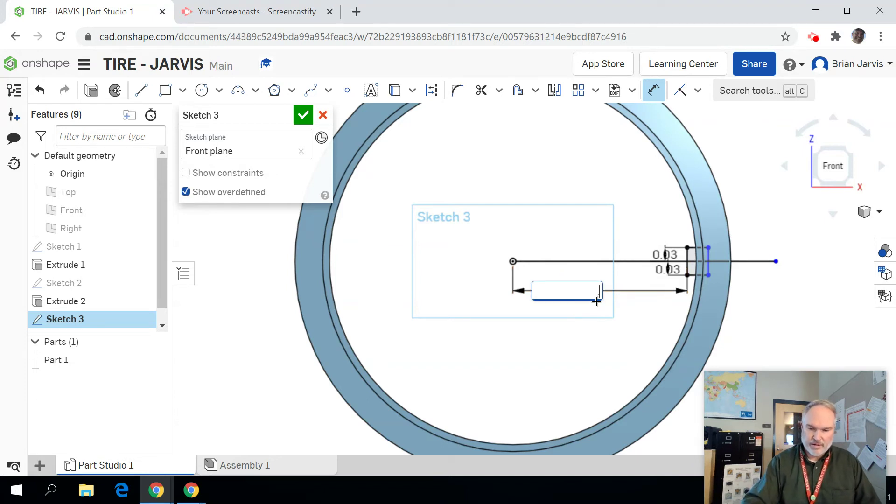
key("Return")
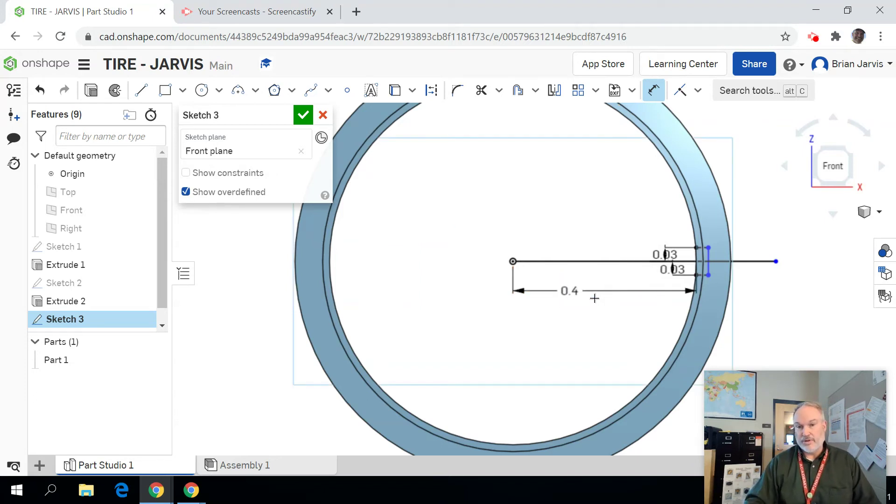
Set the distance from the origin to the rectangle's inner edge to 0.39 in and finish the sketch
double_click(589, 291)
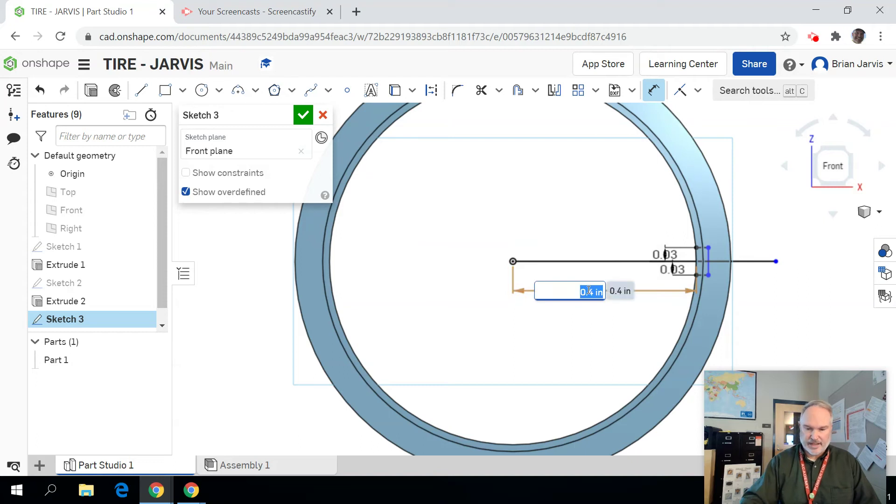
type(".39")
key("Return")
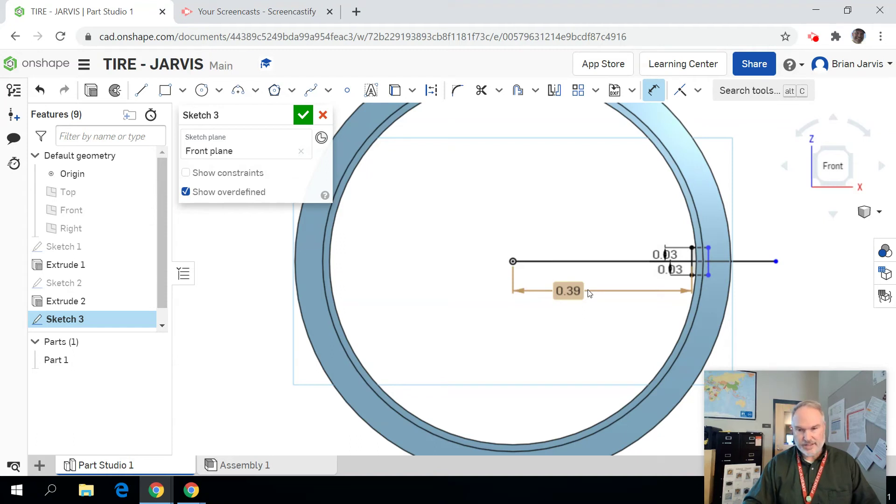
scroll(683, 262, "up", 3)
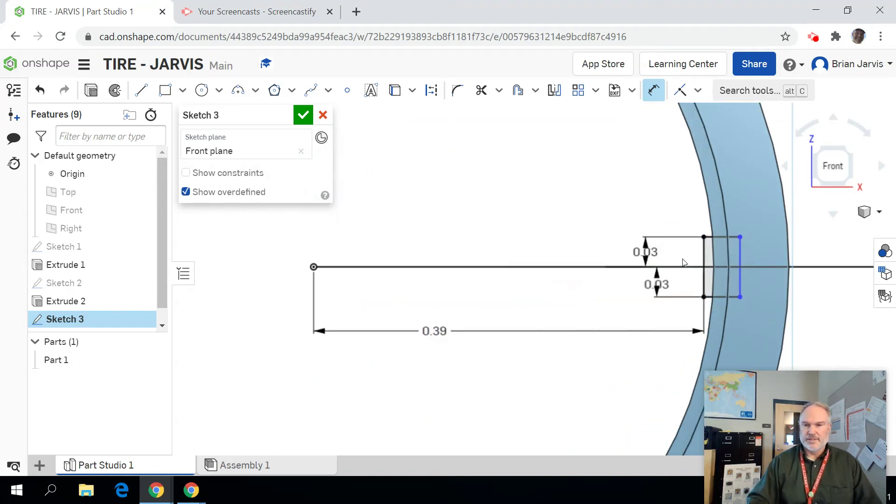
scroll(710, 304, "down", 1)
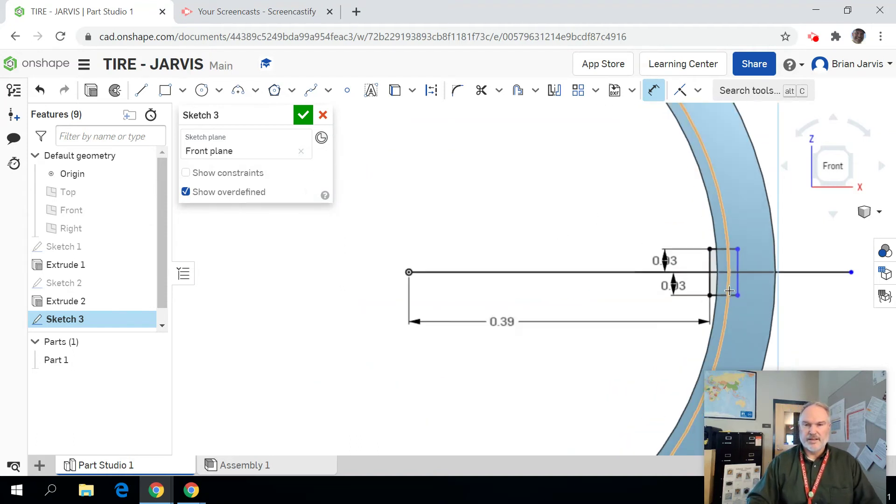
left_click(304, 115)
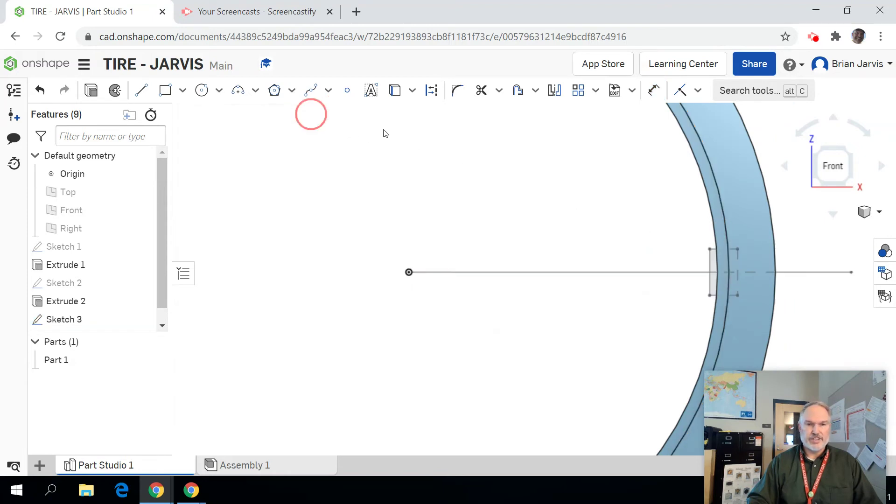
Start a solid extrude of the rectangle's upper region with a blind second end position, adding it to the tire
left_click(814, 153)
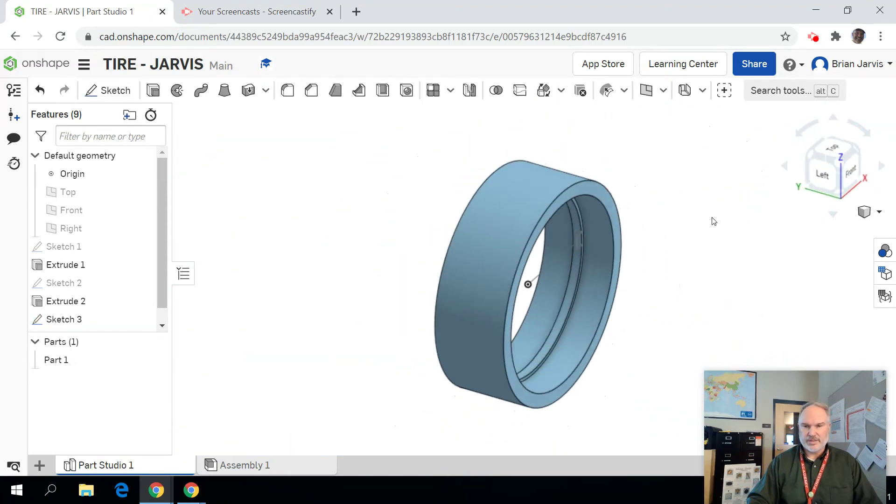
scroll(573, 251, "up", 6)
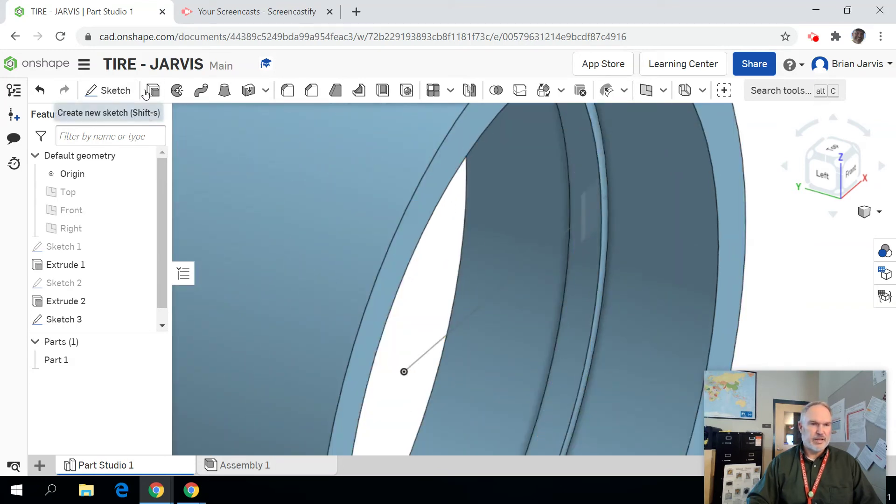
left_click(153, 90)
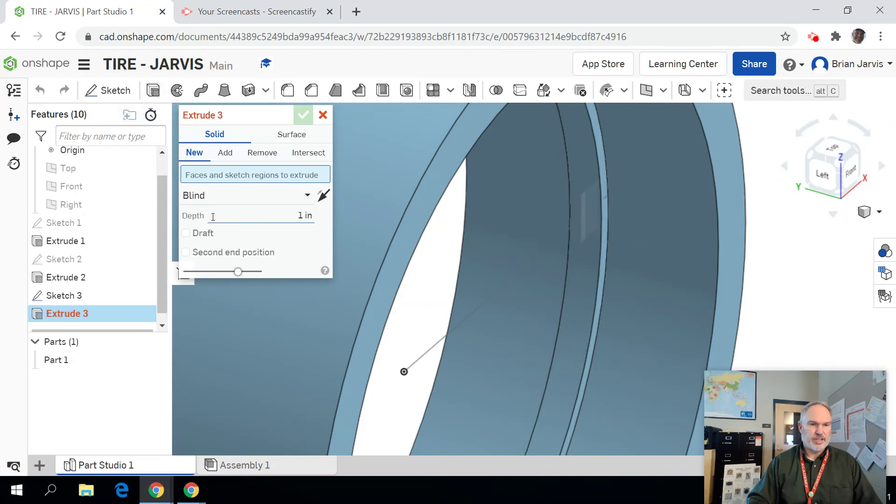
left_click(186, 252)
left_click(286, 216)
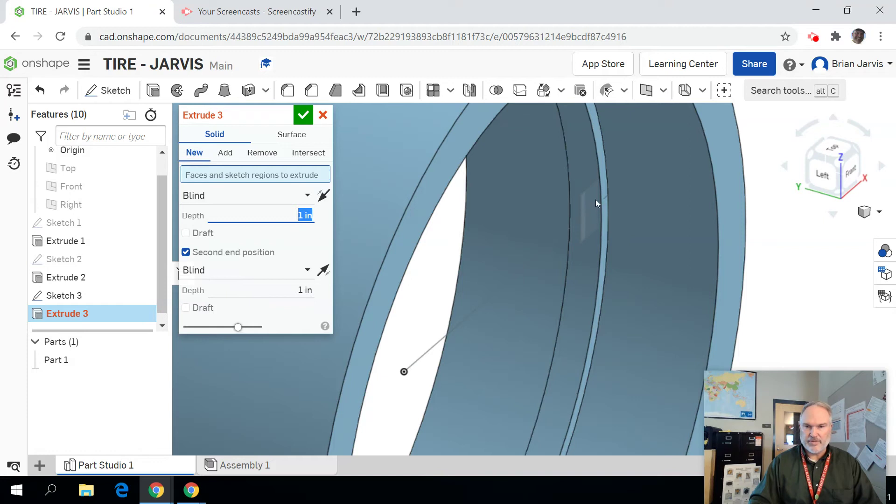
left_click(583, 200)
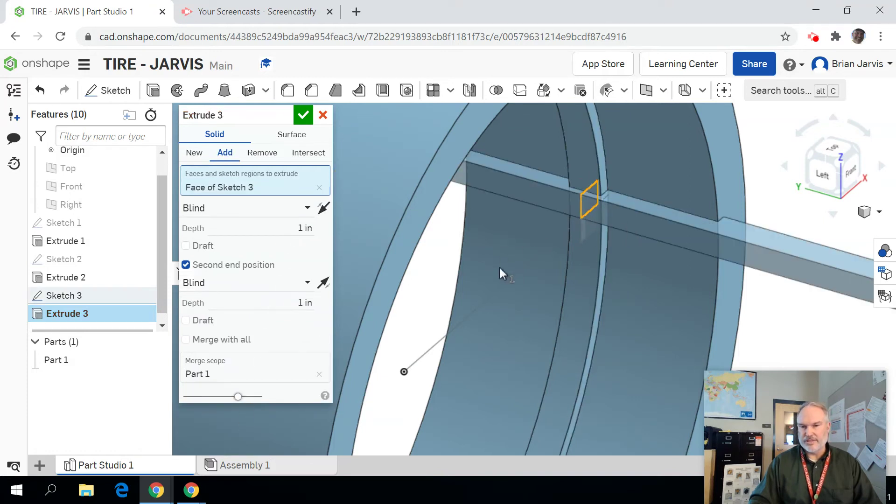
Set the extrusion's first depth to 0.15 in
left_click(305, 227)
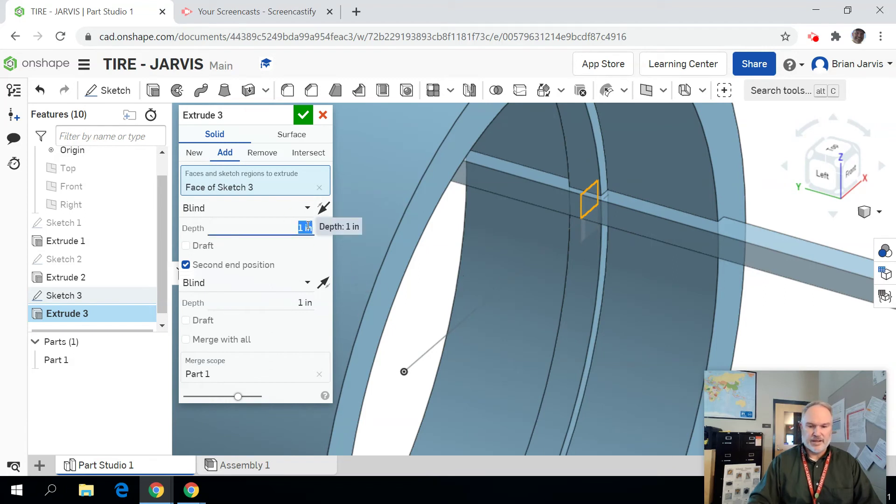
type(".15")
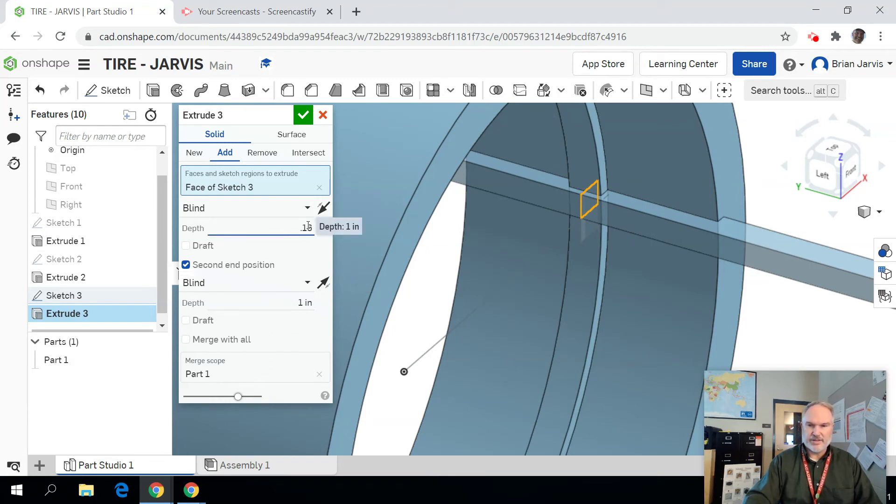
key("Return")
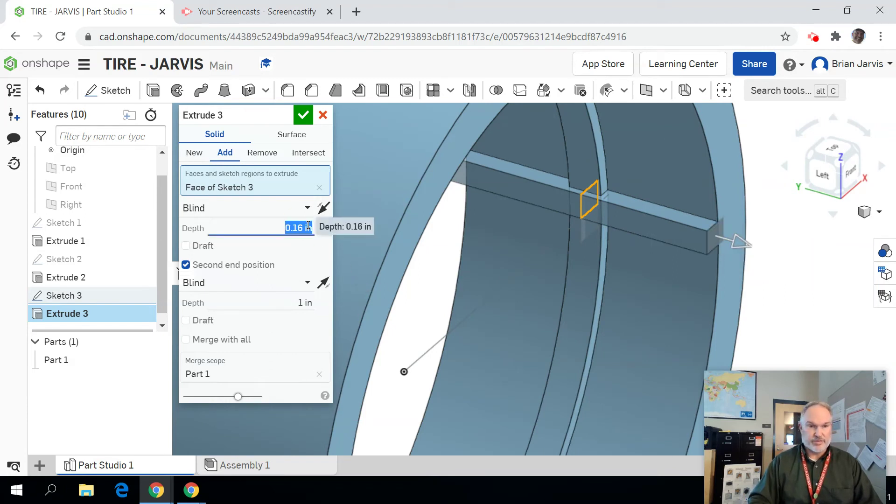
key("BackSpace")
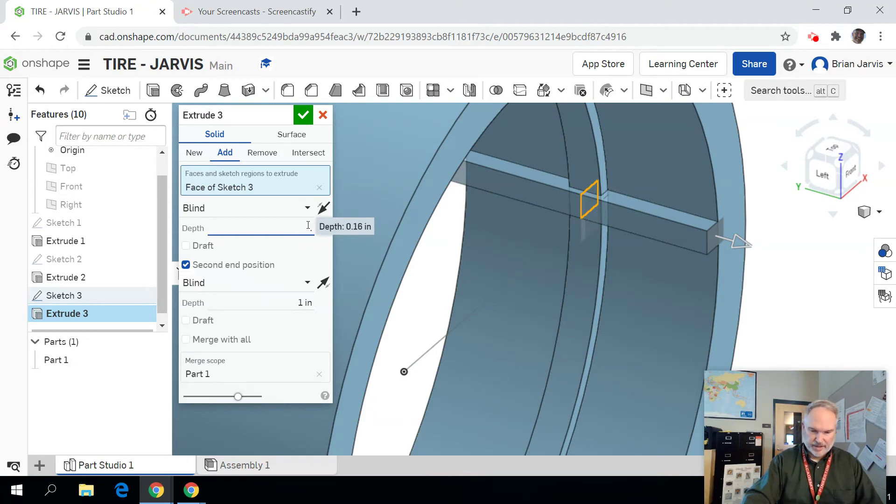
type(".15")
key("Return")
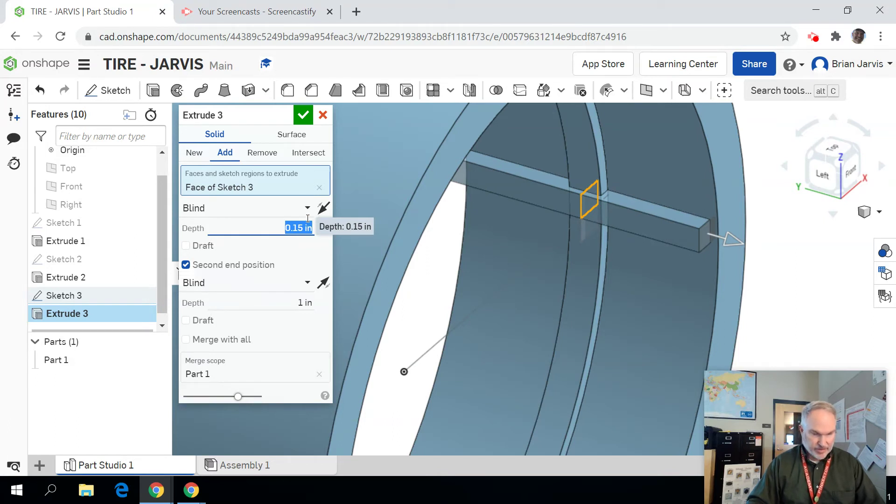
Set both the first and second depths of the extrusion to 0.14 in
left_click(284, 227)
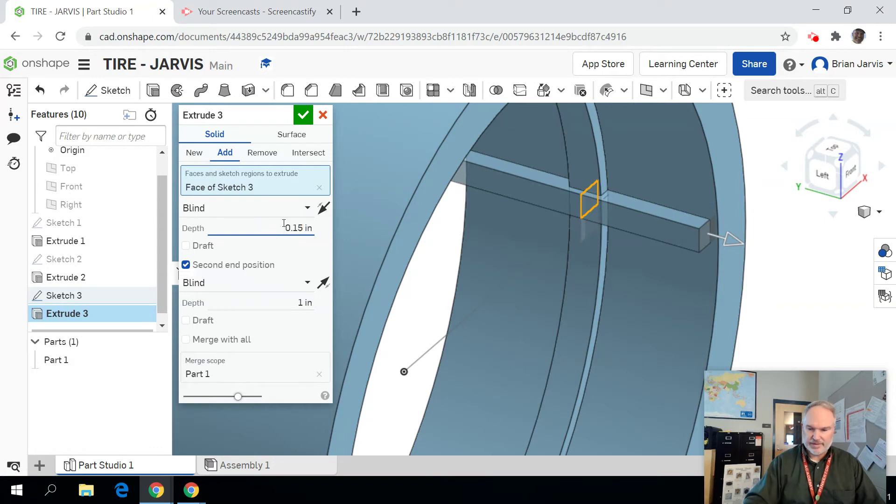
left_click_drag(285, 227, 316, 235)
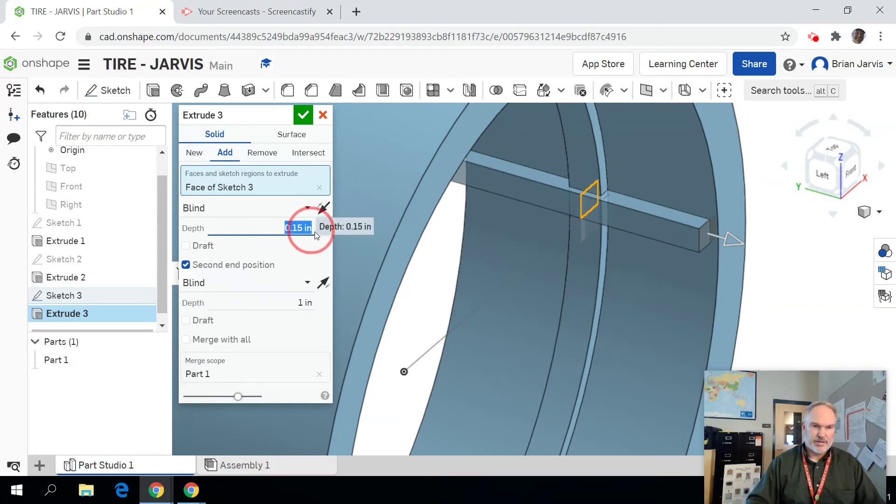
key("BackSpace")
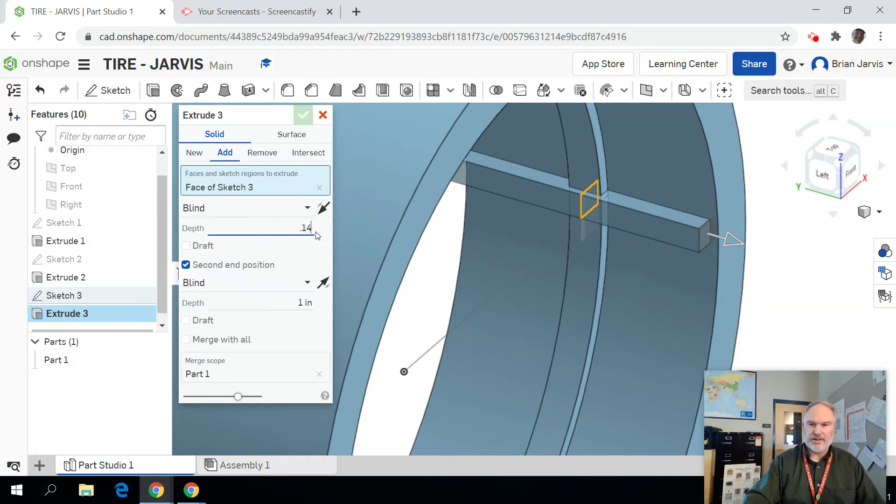
key("Return")
left_click(299, 302)
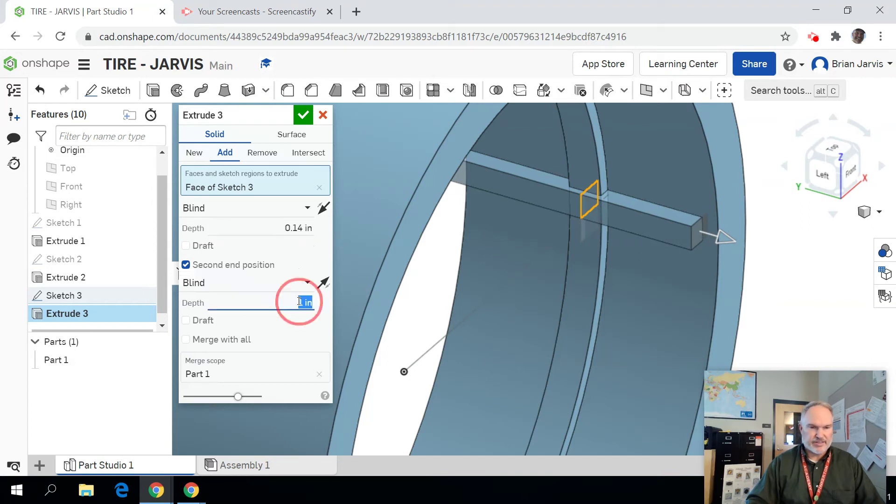
key("BackSpace")
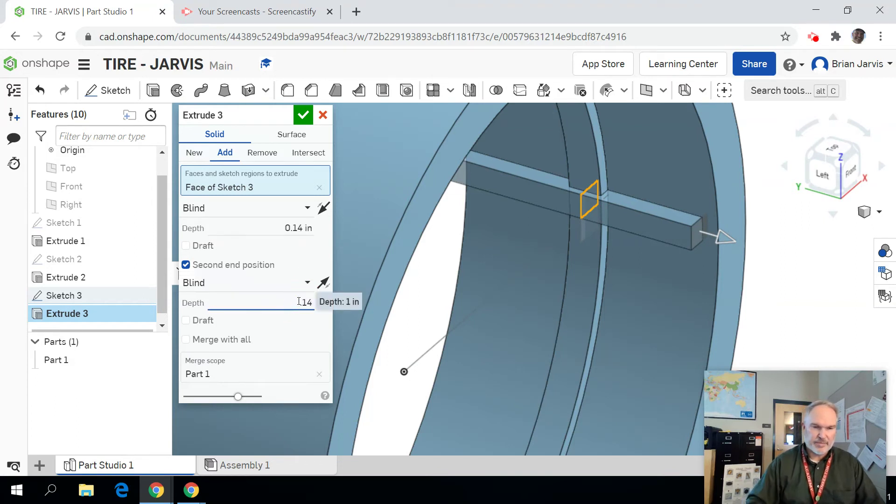
key("Return")
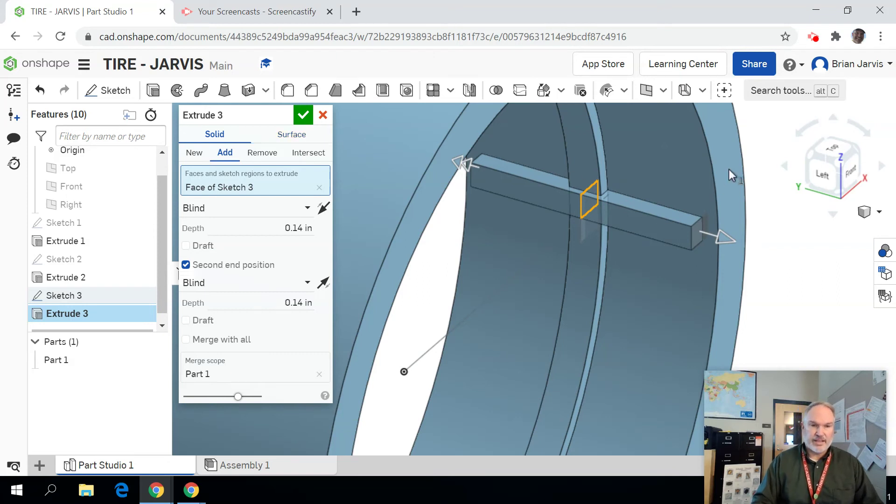
Set both extrusion depths to 0.125 in and complete the crossbar across the inner rib
left_click(301, 228)
type("0.125")
key("Return")
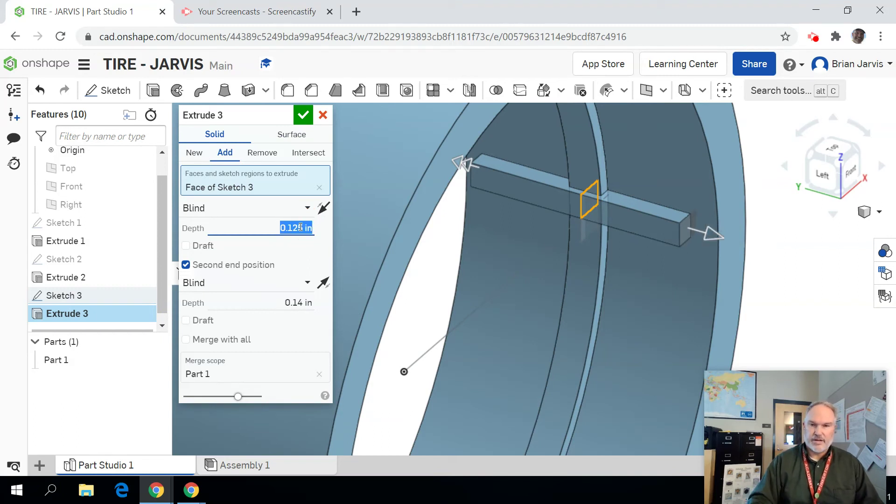
left_click(304, 302)
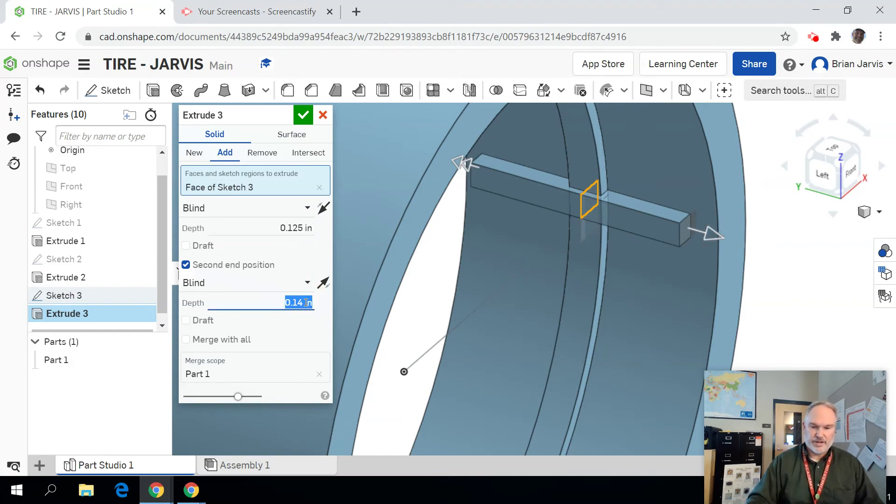
key("BackSpace")
type(".125")
key("Return")
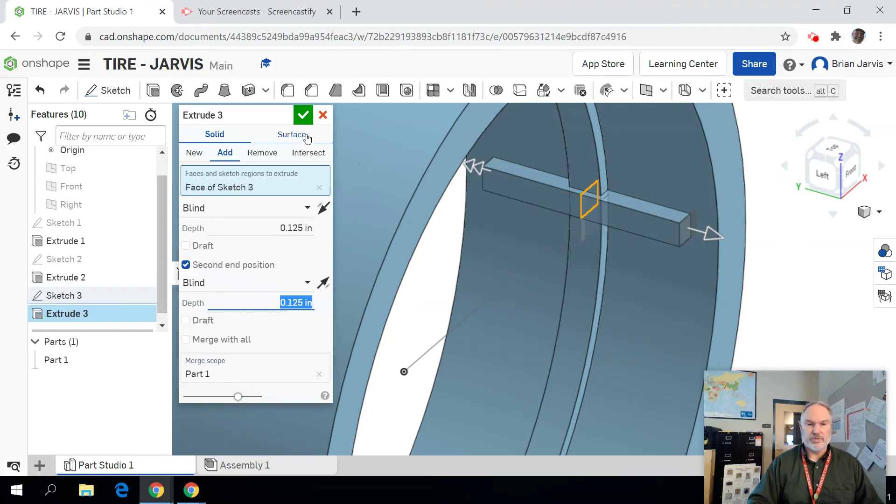
left_click(304, 115)
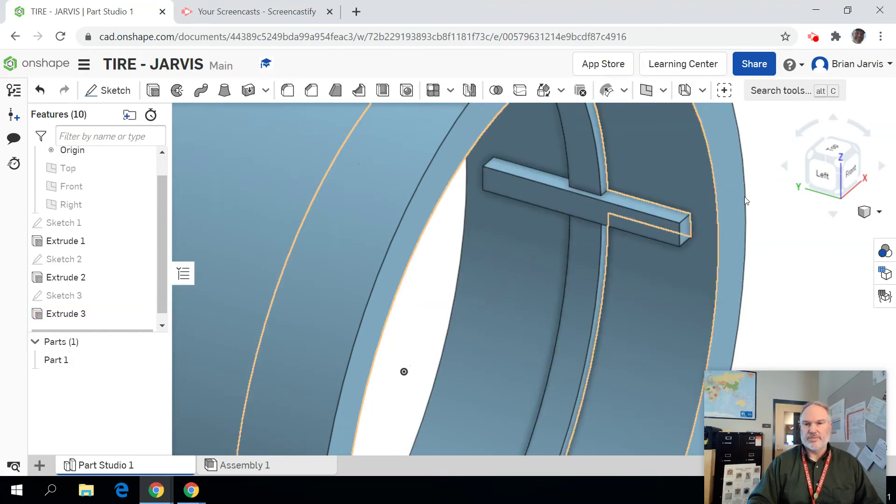
Examine the new crossbar on the tire's inner wall from the front and in an angled view
scroll(742, 214, "down", 3)
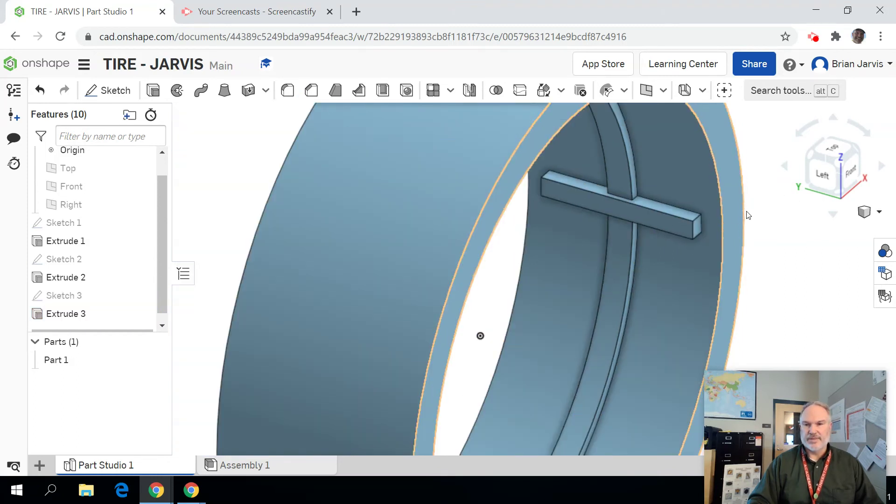
left_click(850, 170)
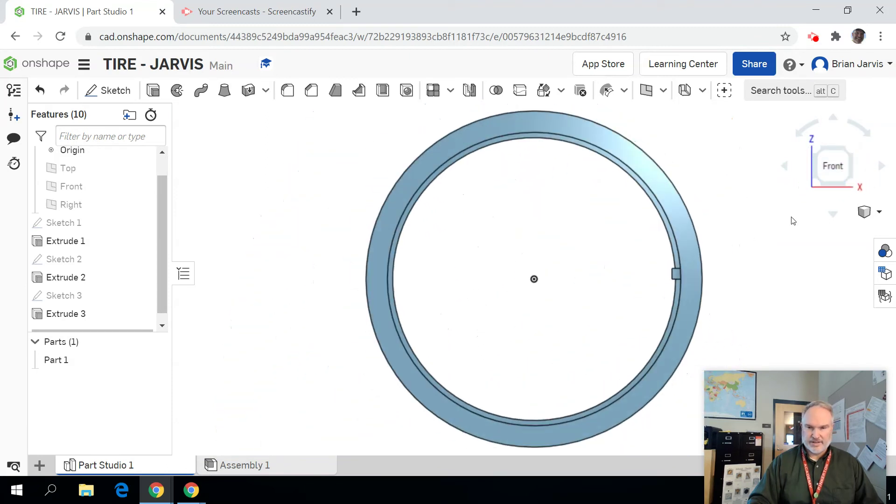
scroll(658, 280, "down", 3)
scroll(665, 281, "up", 5)
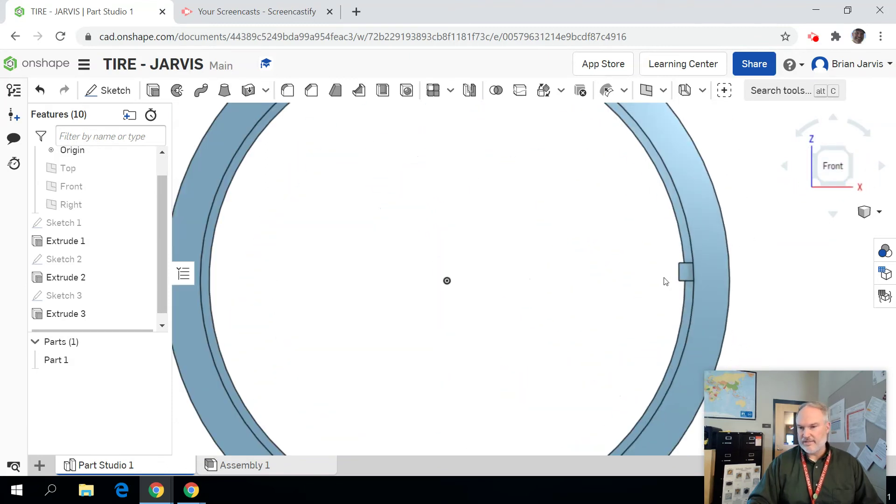
scroll(666, 281, "up", 3)
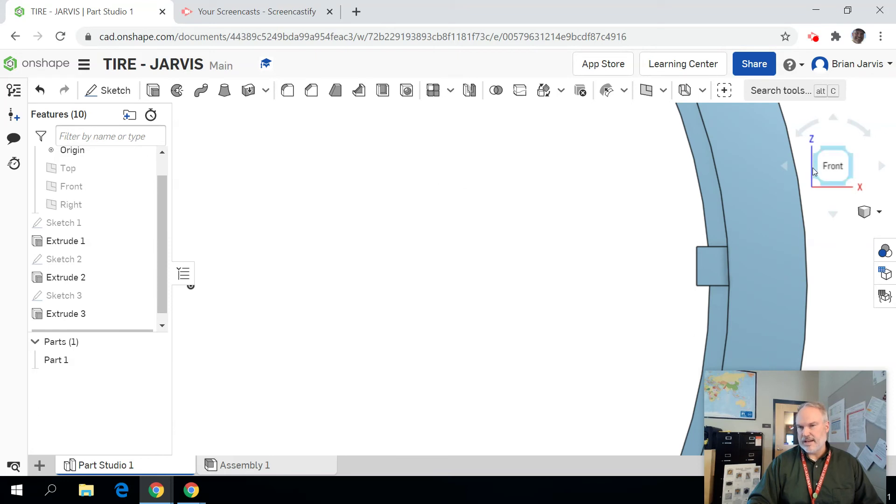
left_click(816, 153)
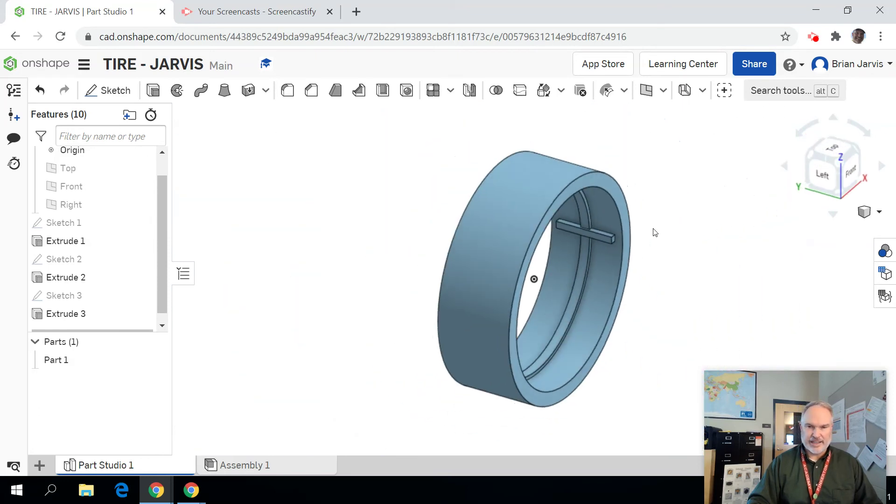
Start a circular fillet with a radius of 0.006 in for the crossbar's edges
scroll(602, 243, "up", 4)
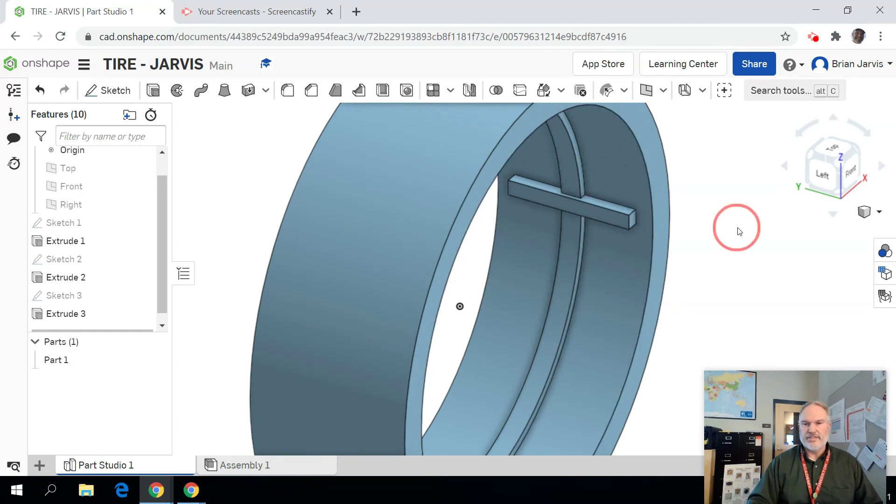
scroll(737, 229, "up", 2)
middle_click_drag(736, 229, 721, 248)
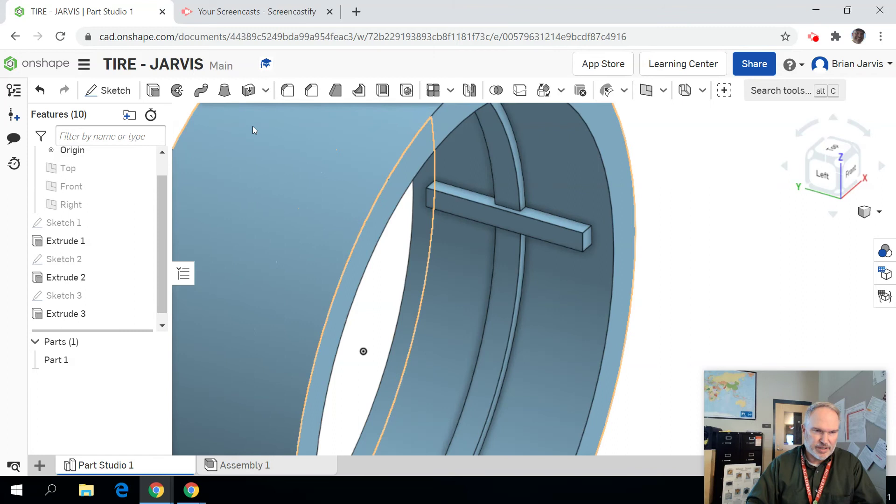
left_click(290, 92)
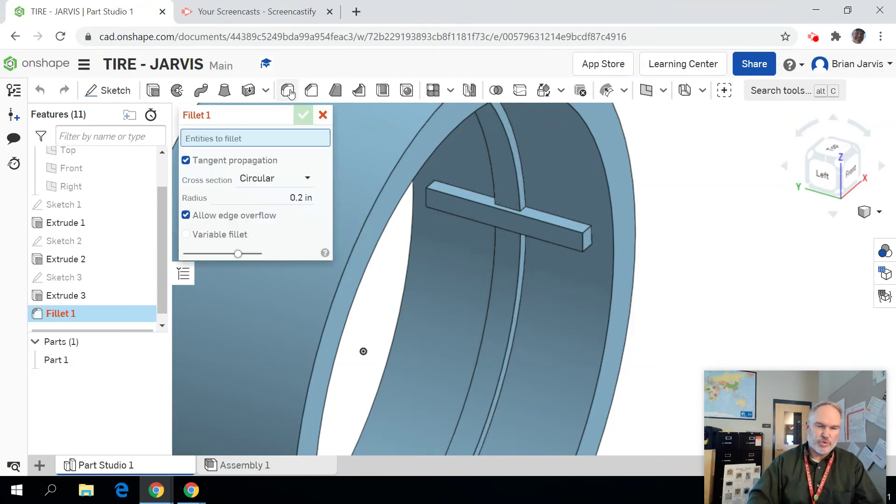
left_click(297, 202)
type(".0")
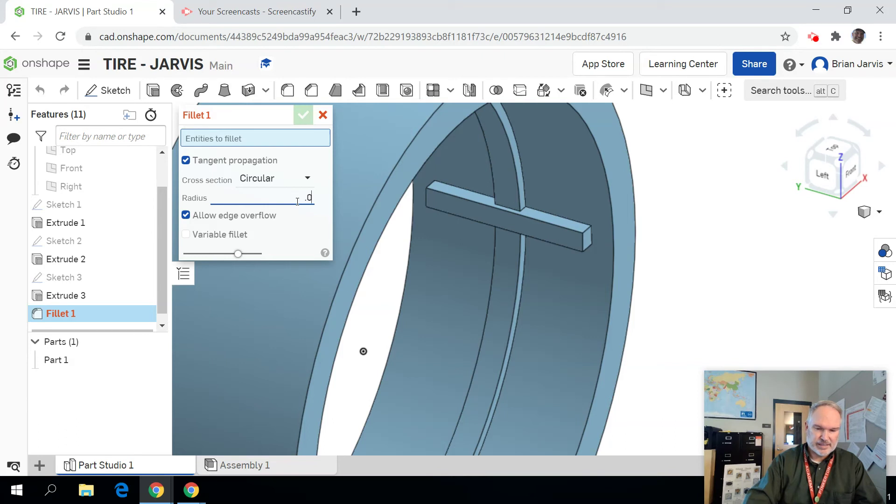
type("06")
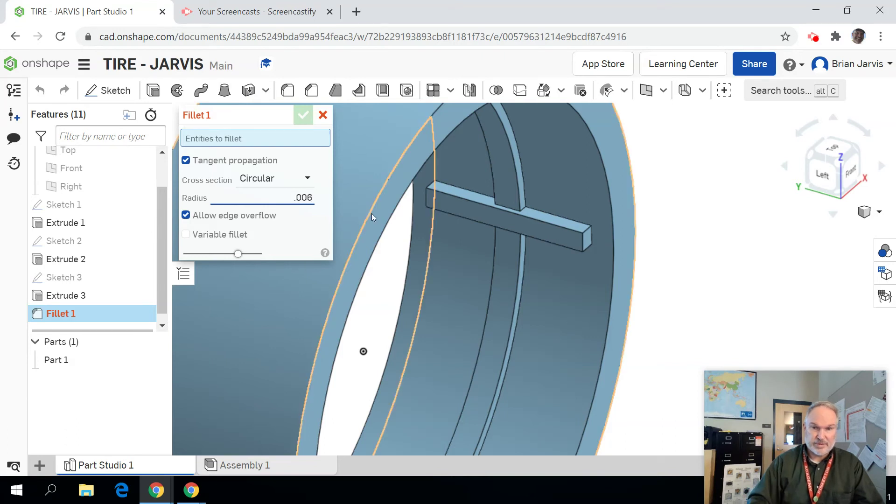
Add the crossbar's front-end edges, its two long inward-facing edges and the front upper edge along the wall to the fillet
left_click(564, 220)
scroll(564, 223, "down", 5)
scroll(564, 224, "up", 5)
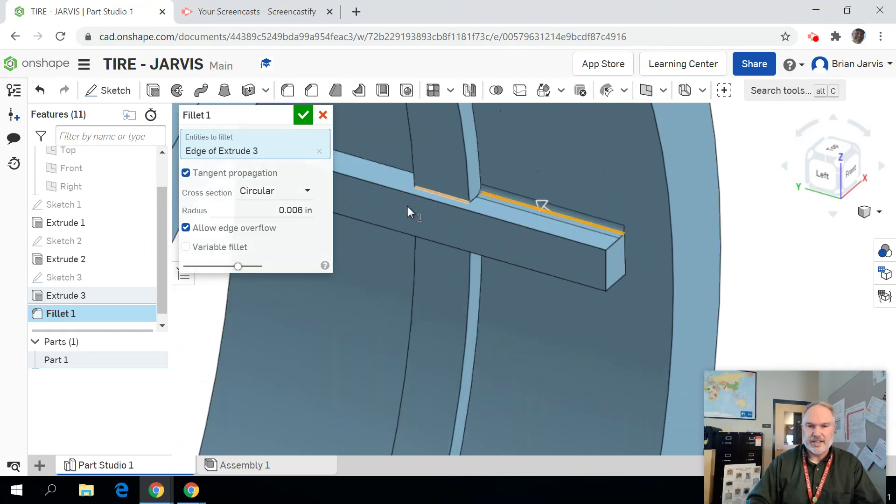
left_click(623, 257)
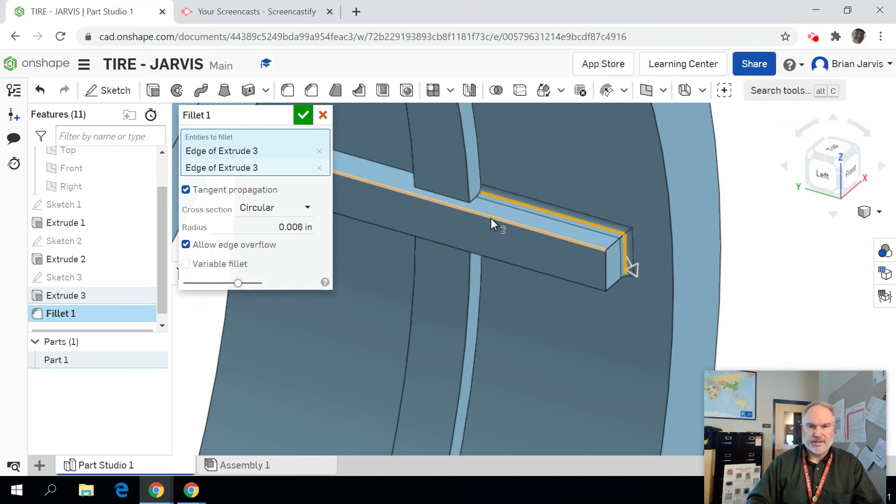
left_click(490, 218)
left_click(609, 246)
left_click(611, 279)
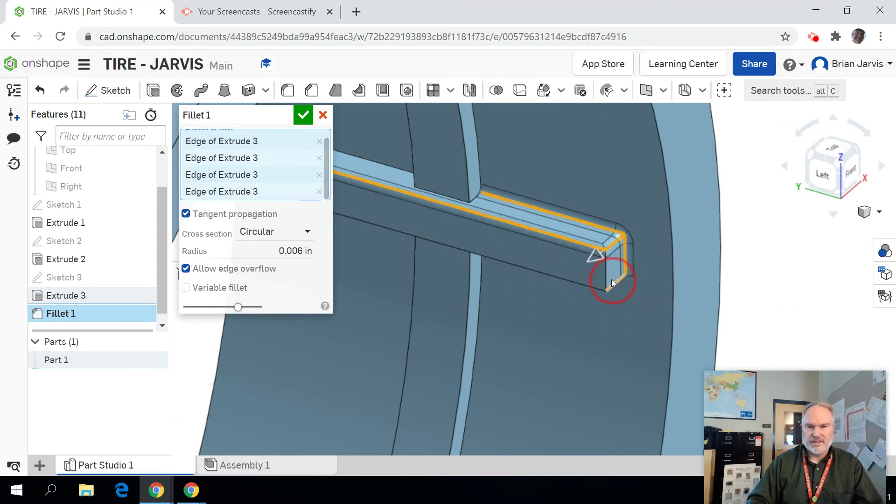
left_click(572, 283)
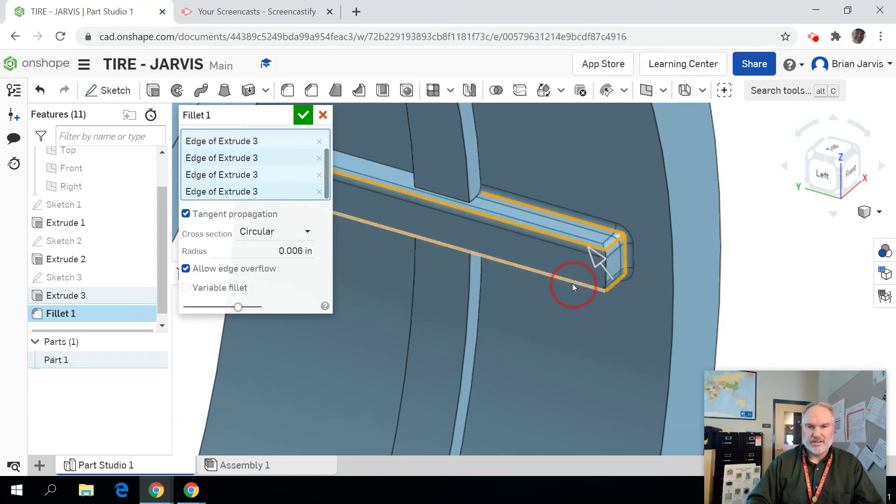
Add the crossbar's lower edges along the tire wall on both sides of the rib to the fillet
left_click(801, 191)
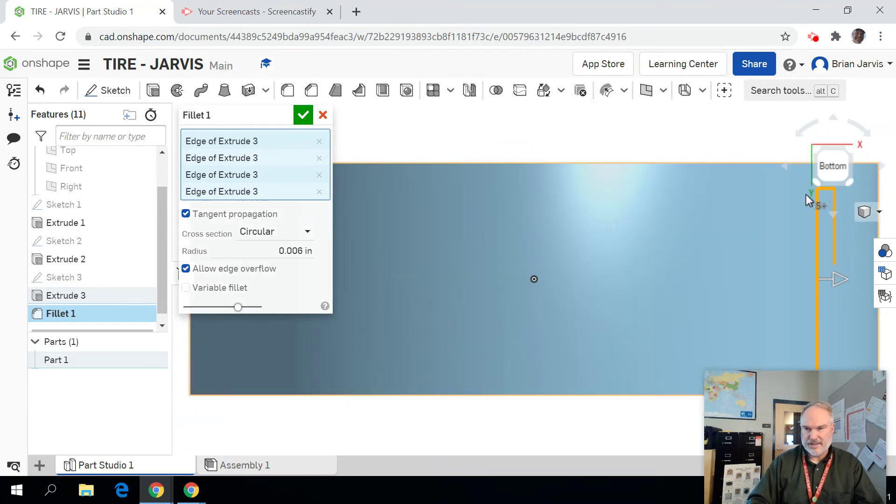
left_click(812, 163)
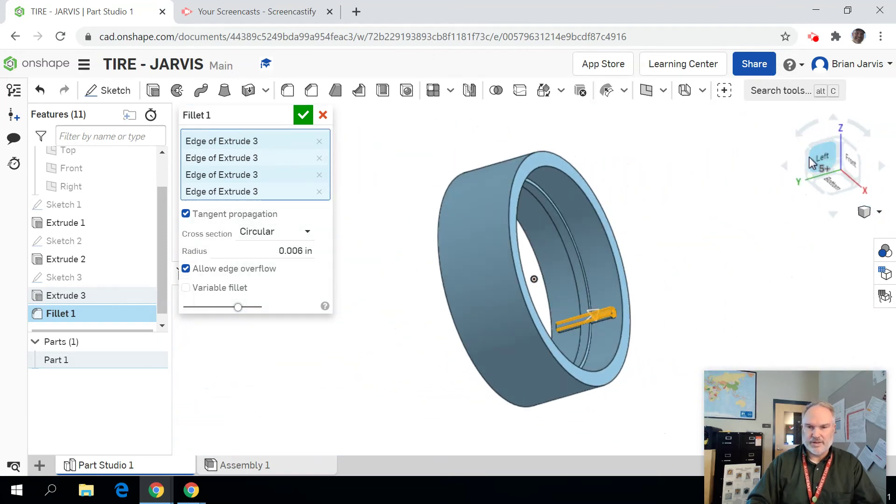
scroll(606, 312, "up", 3)
scroll(598, 316, "up", 3)
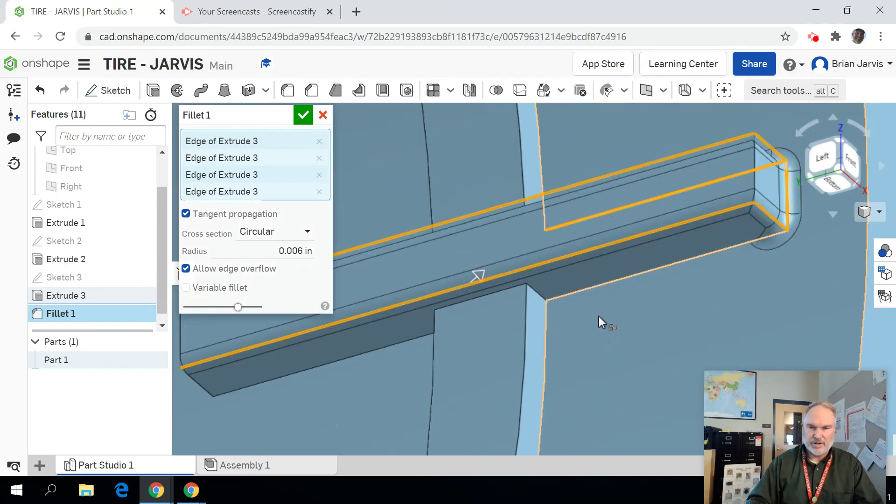
left_click(599, 290)
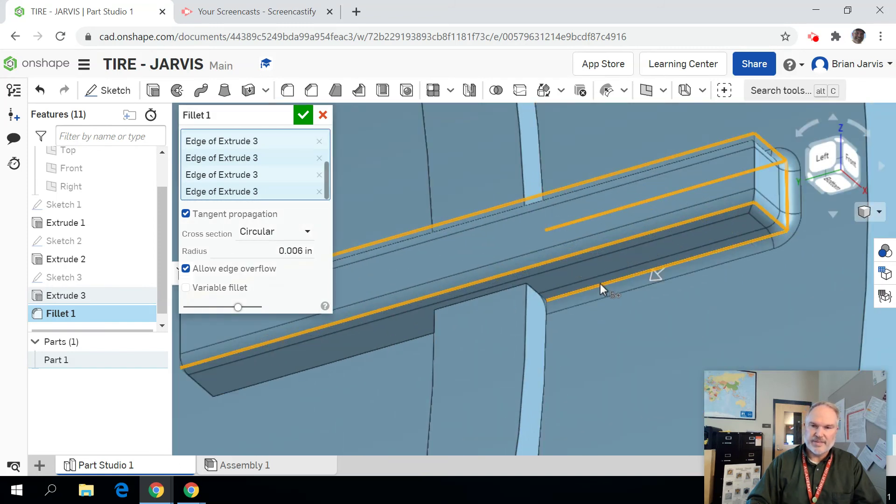
left_click(395, 344)
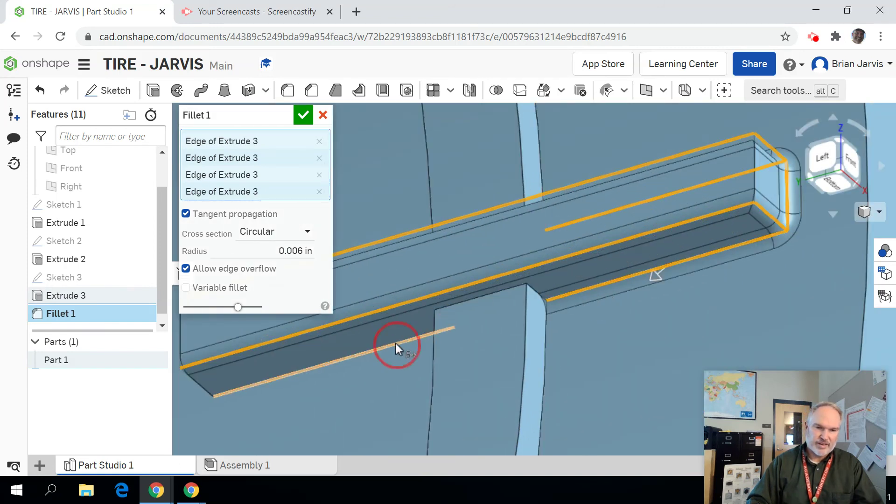
left_click(189, 382)
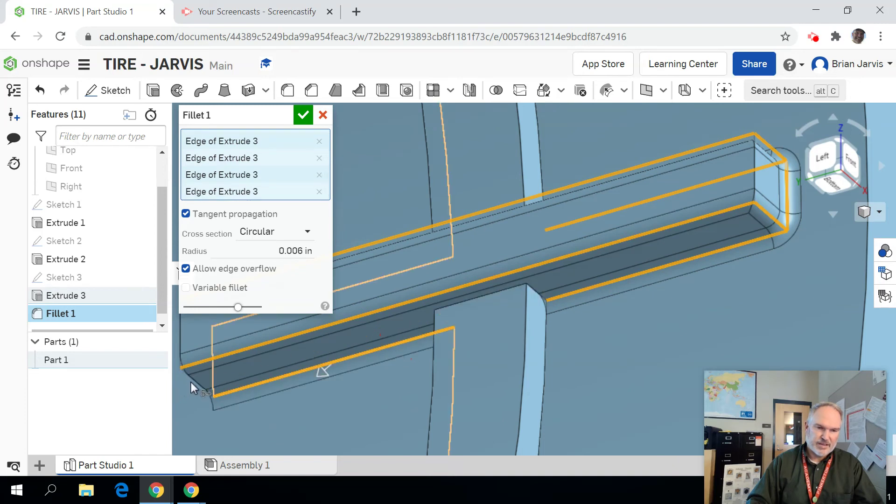
left_click(598, 356)
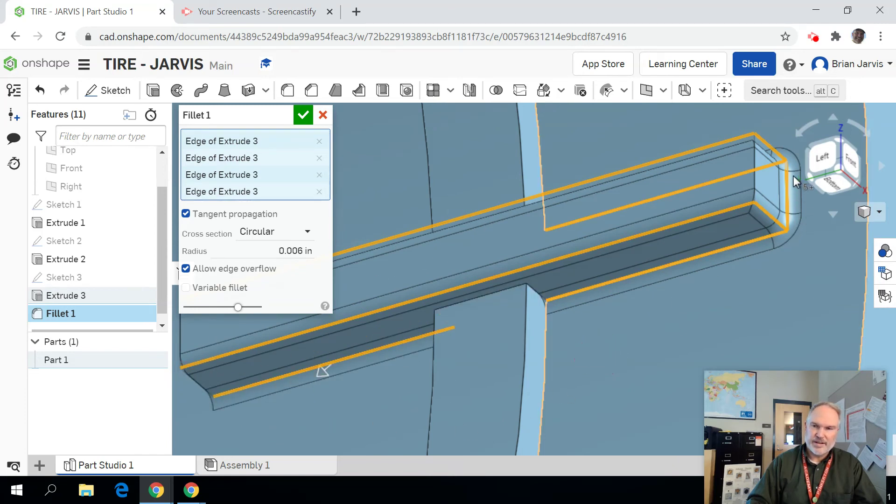
Add all four edges of the crossbar's back end face to the fillet
left_click(811, 175)
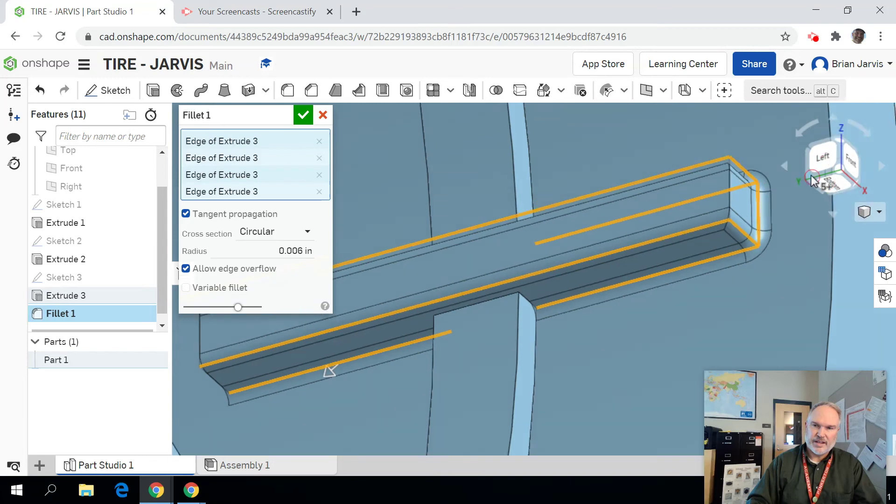
scroll(413, 284, "up", 5)
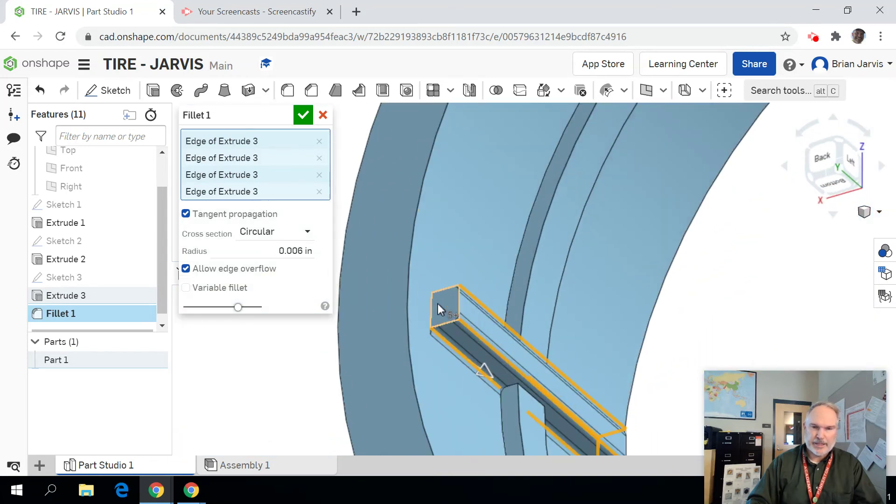
scroll(439, 305, "up", 5)
left_click(470, 250)
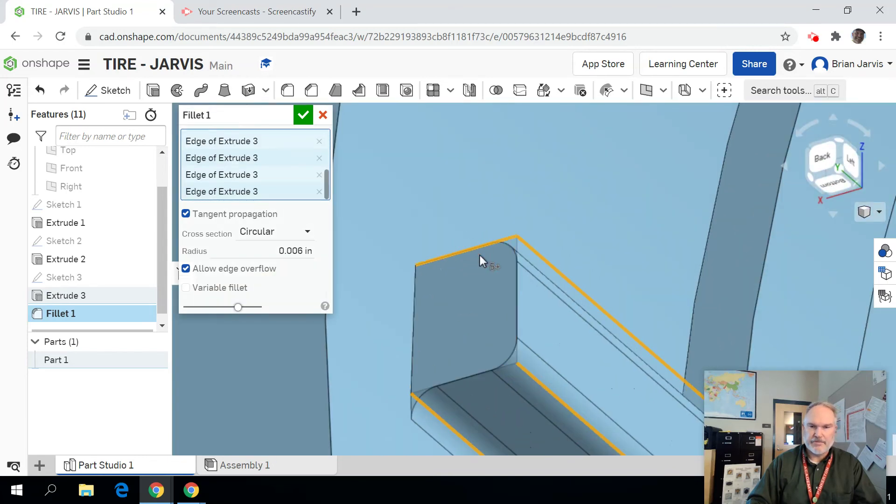
left_click(514, 299)
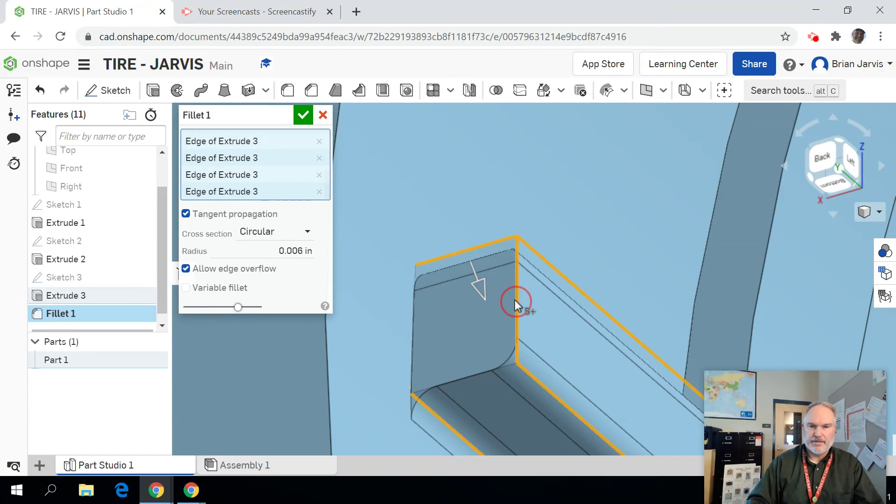
left_click(485, 374)
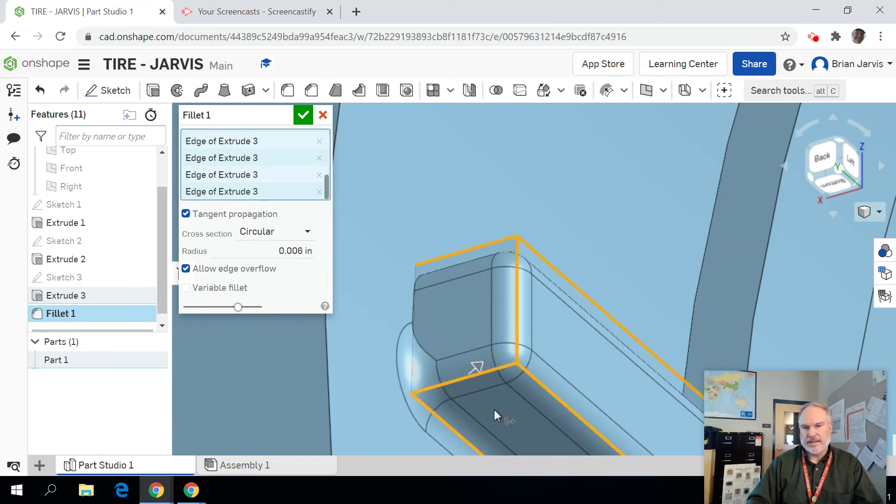
left_click(415, 308)
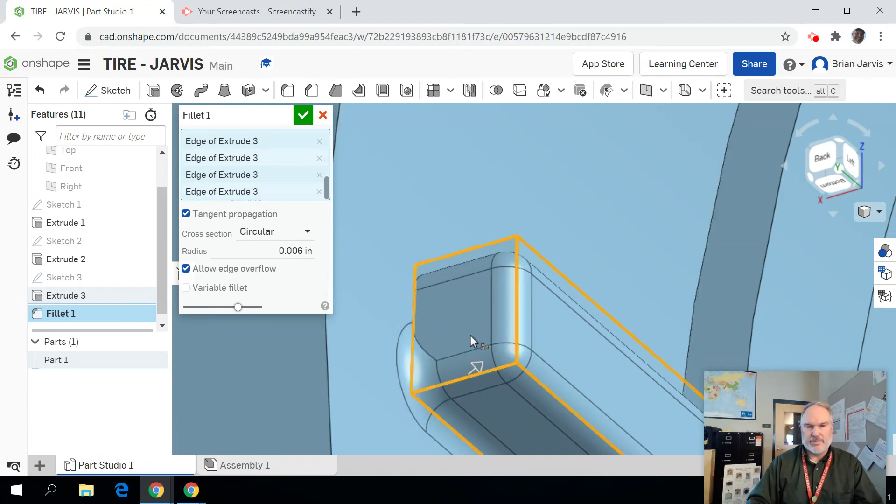
Add the upper wall edge of the crossbar behind the rib and complete the fillet
left_click(839, 141)
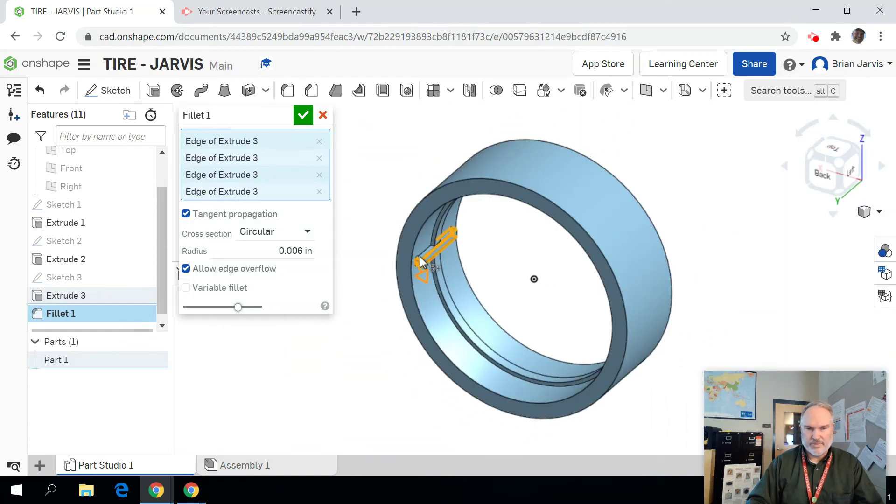
scroll(428, 257, "up", 6)
left_click(423, 221)
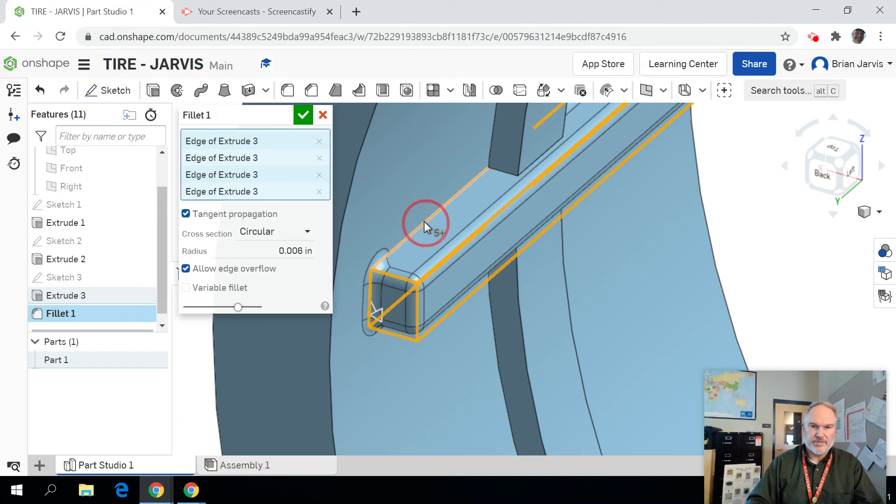
left_click(303, 115)
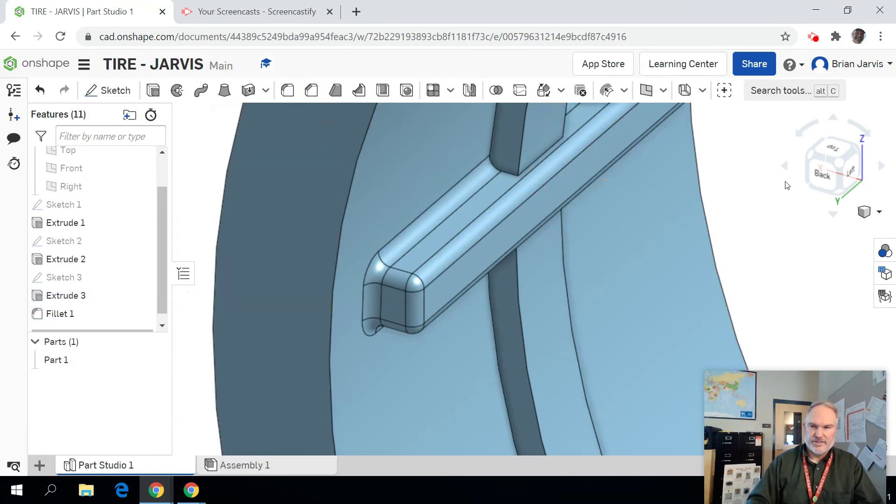
Reopen the crossbar fillet for editing and set its radius to 0.005 in
left_click(858, 152)
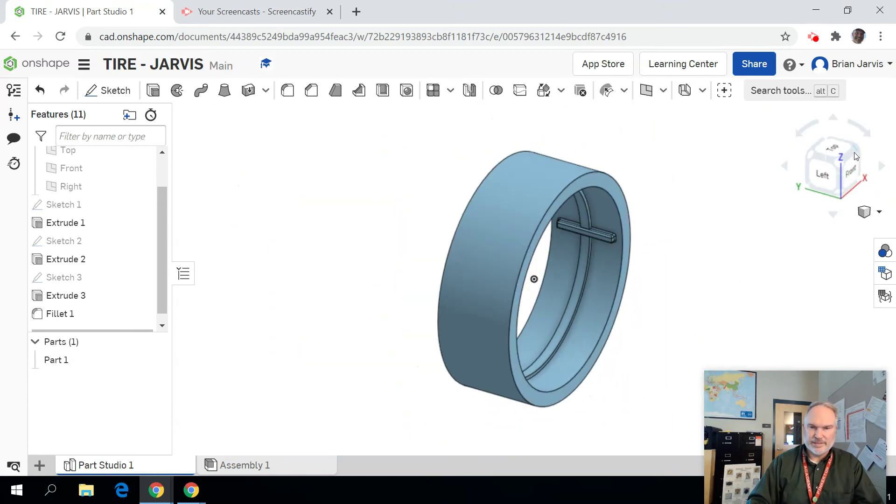
scroll(609, 246, "up", 5)
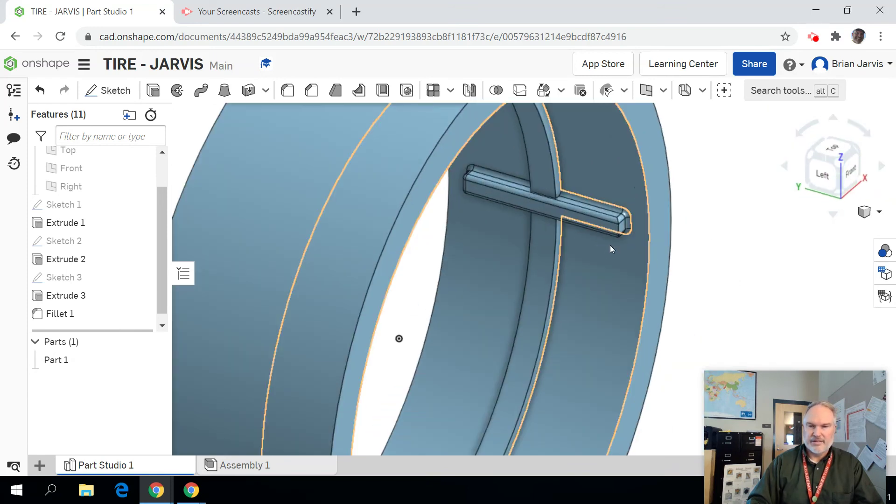
scroll(609, 245, "up", 2)
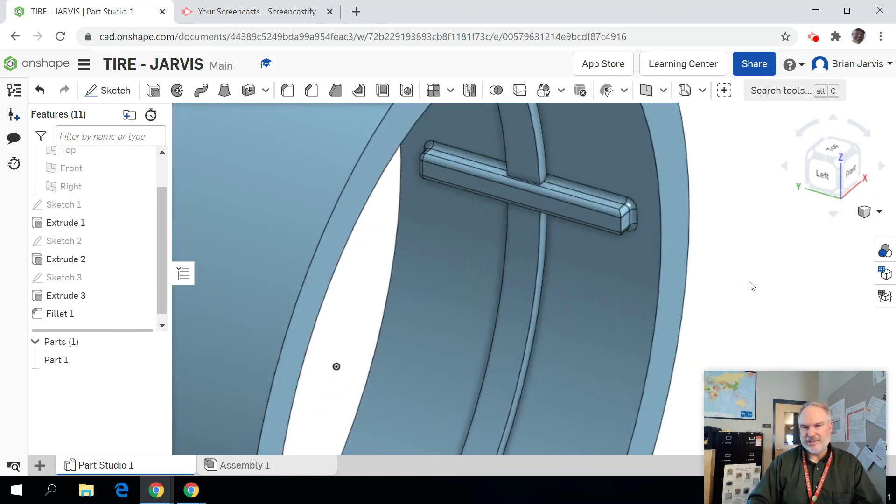
left_click(99, 318)
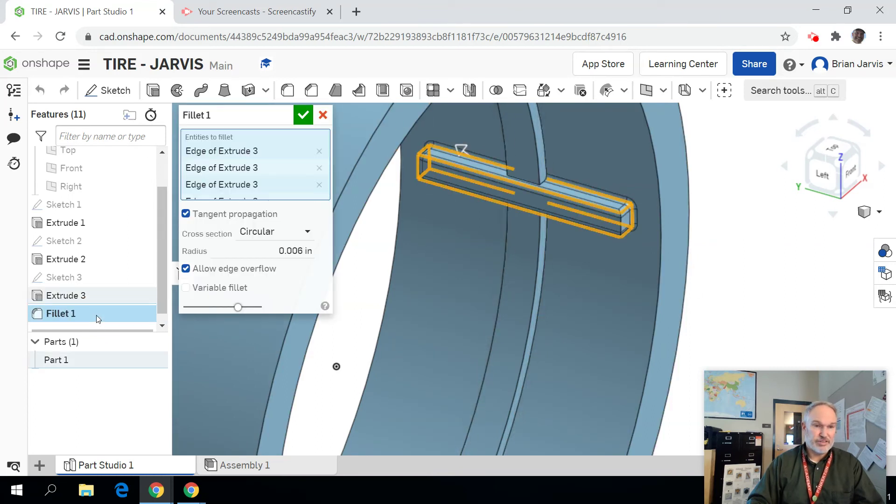
left_click(312, 252)
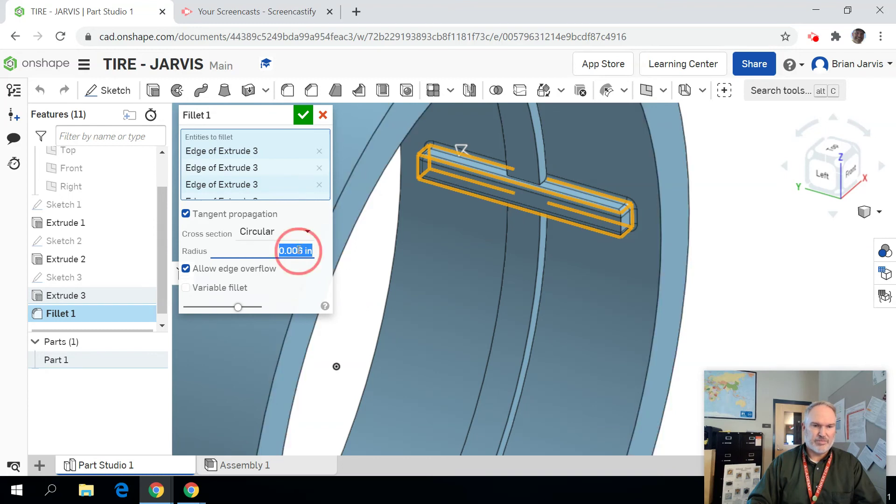
double_click(294, 251)
type(".0")
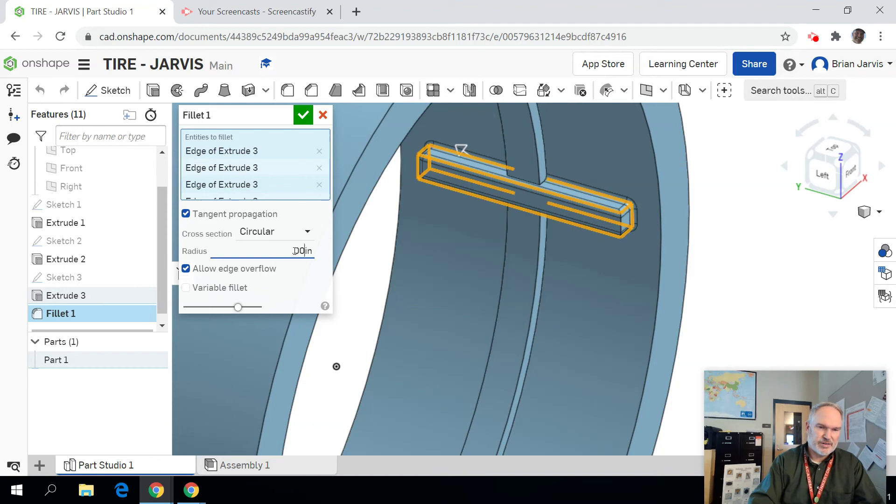
type("05")
key("Return")
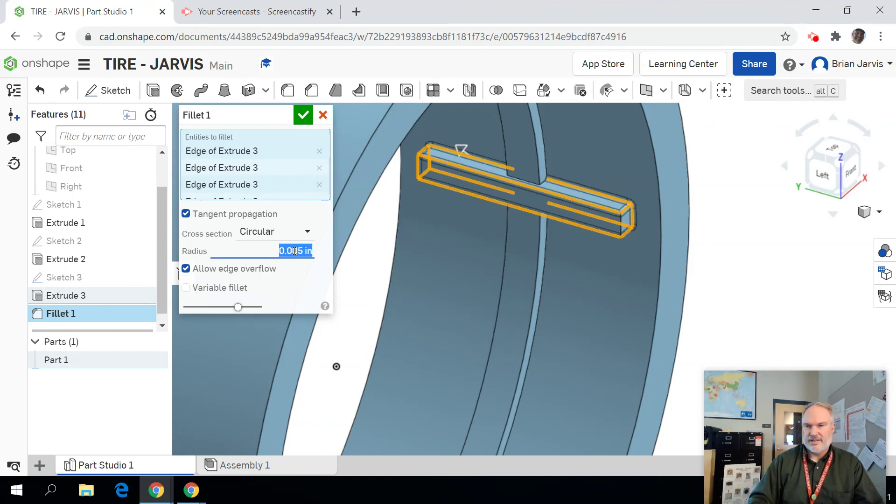
Add the remaining vertical edge of the crossbar's front end face to the fillet and complete the fillet
scroll(624, 239, "down", 3)
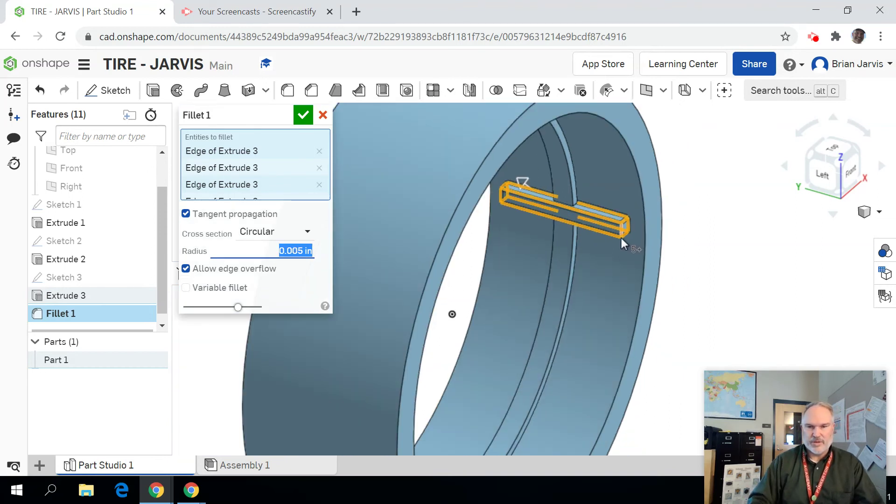
scroll(620, 239, "down", 2)
scroll(620, 239, "up", 5)
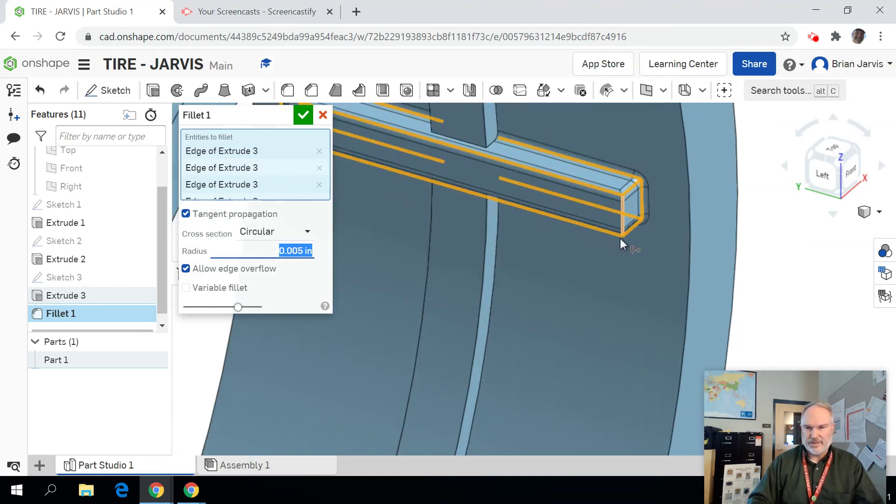
left_click(625, 211)
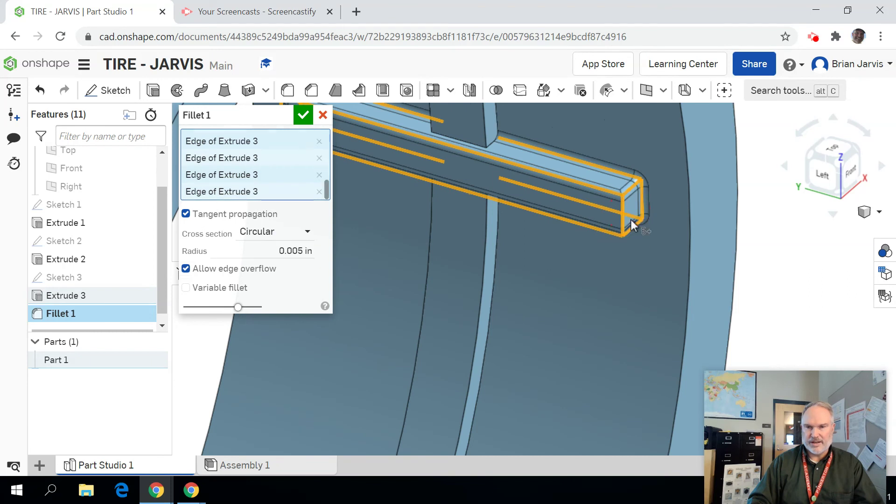
left_click(304, 114)
Examine the filleted crossbar up close and the whole tire from the front and at an angle
scroll(581, 429, "down", 3)
scroll(581, 407, "up", 5)
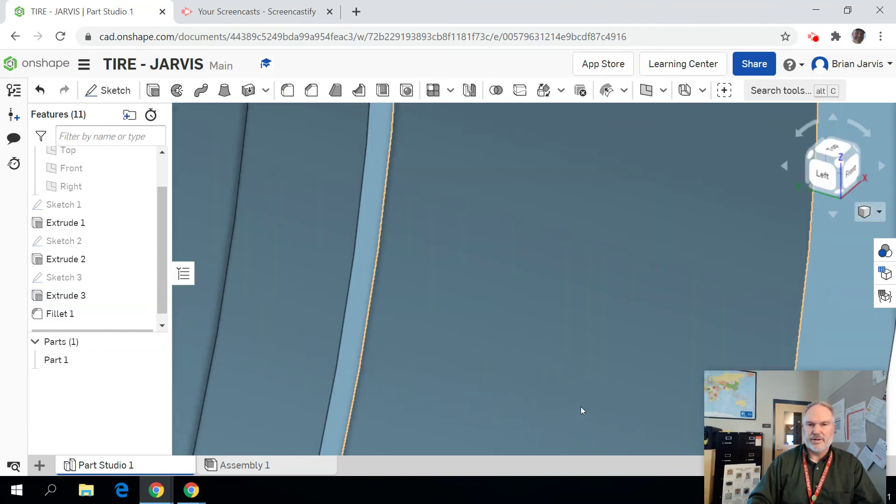
scroll(579, 409, "down", 5)
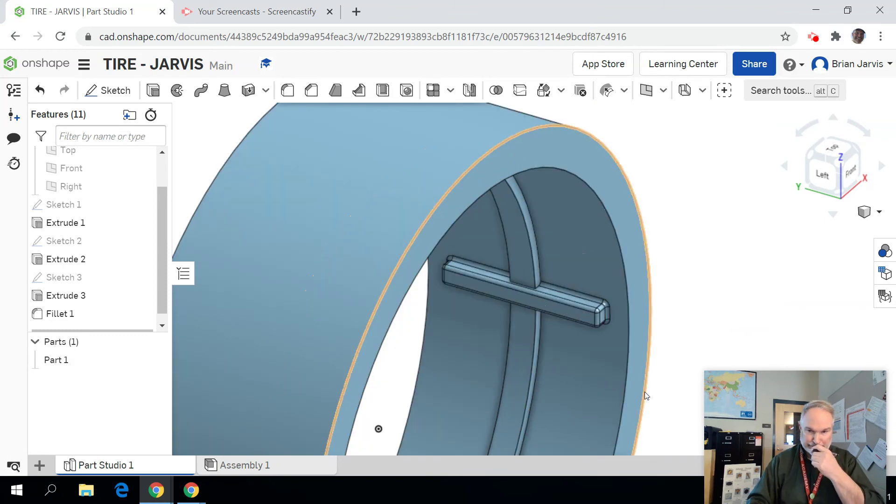
scroll(677, 352, "down", 2)
scroll(748, 246, "down", 3)
left_click(748, 246)
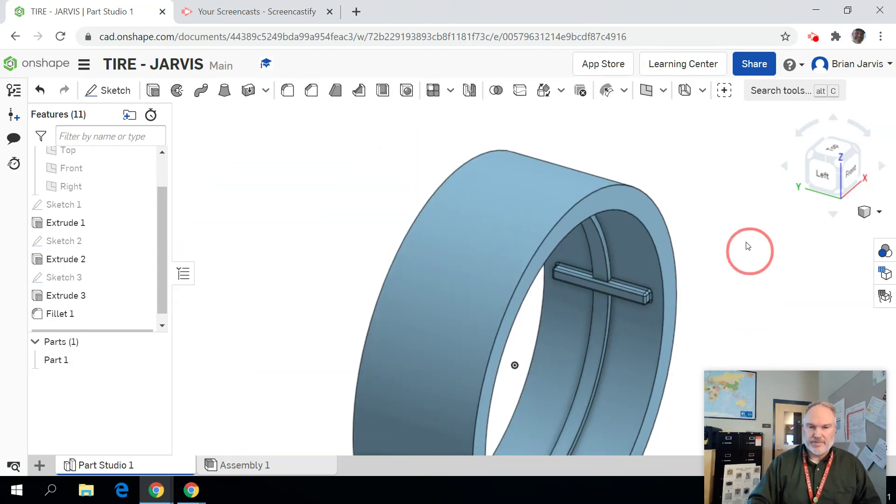
middle_click_drag(748, 246, 734, 205)
left_click(855, 176)
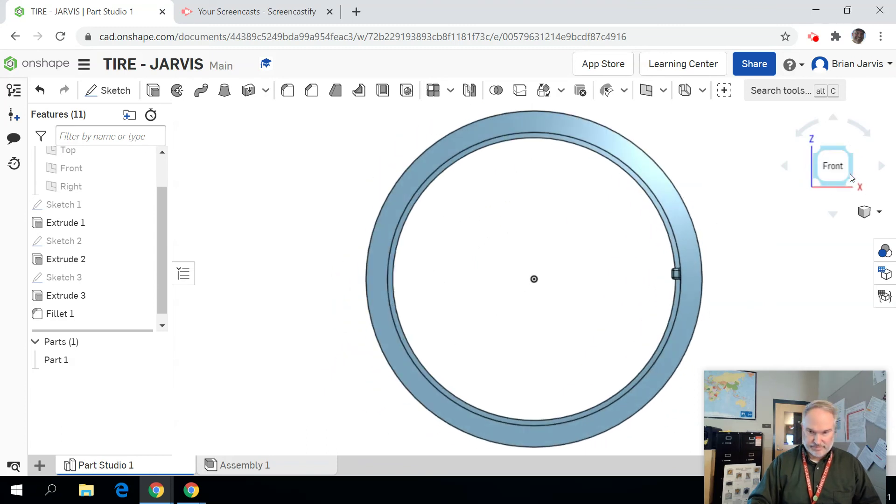
left_click(823, 147)
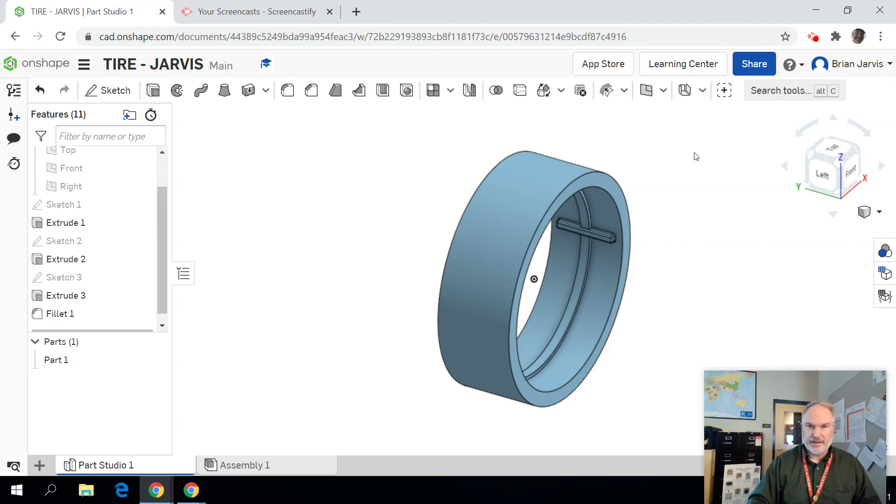
Start a circular pattern as a feature pattern with the crossbar's Extrude 3 and Fillet 1 as the features
left_click(454, 94)
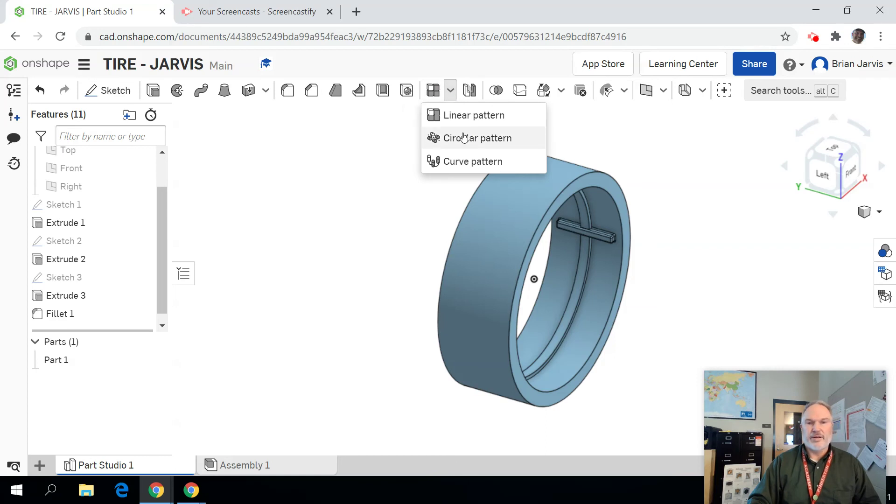
left_click(464, 137)
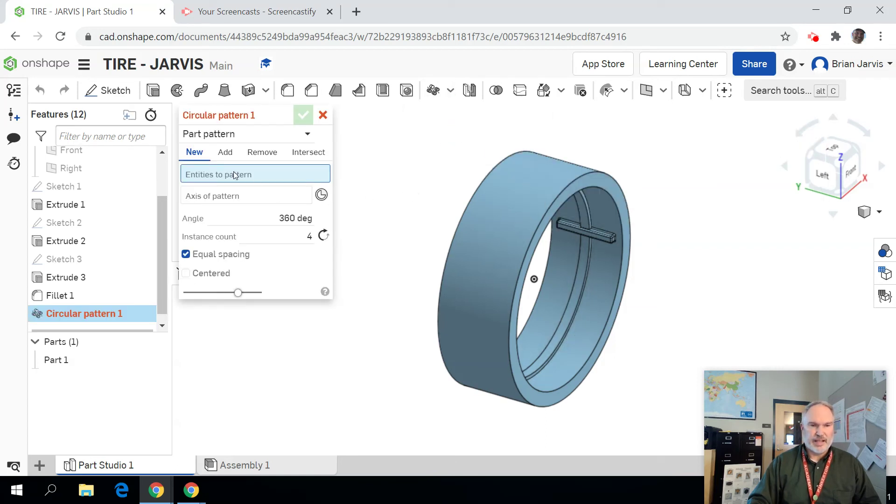
left_click(43, 280)
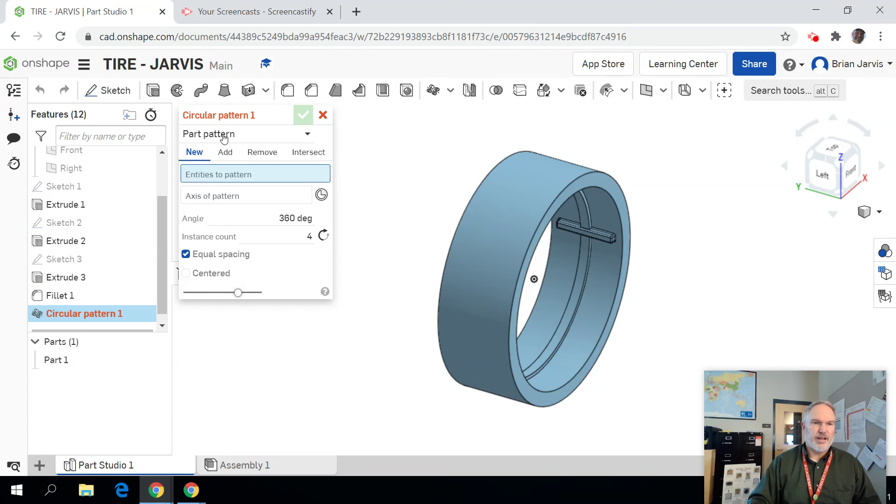
left_click(255, 135)
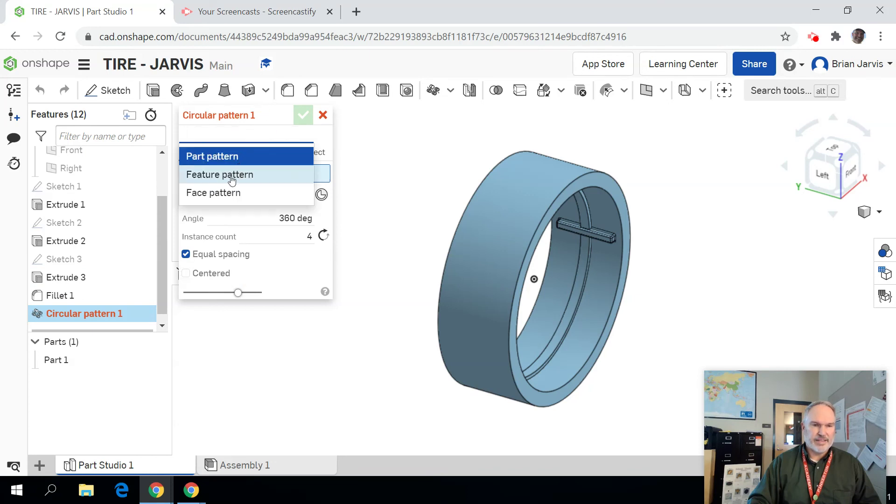
left_click(231, 176)
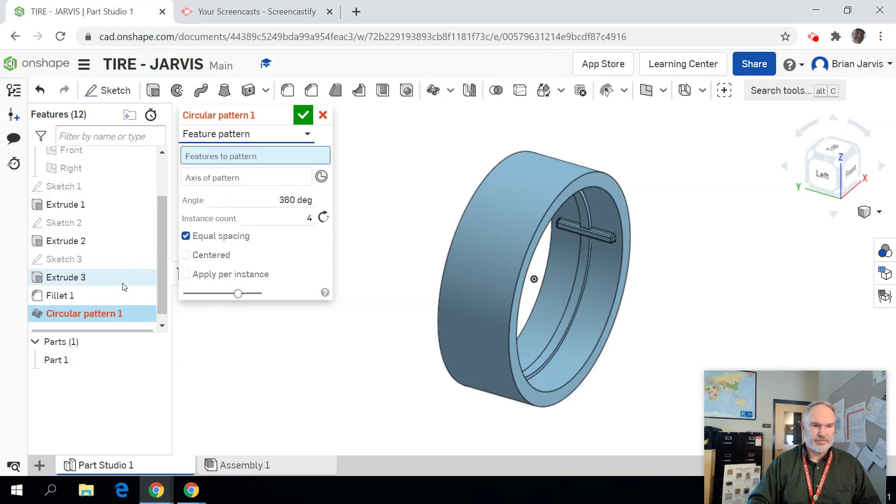
left_click(65, 280)
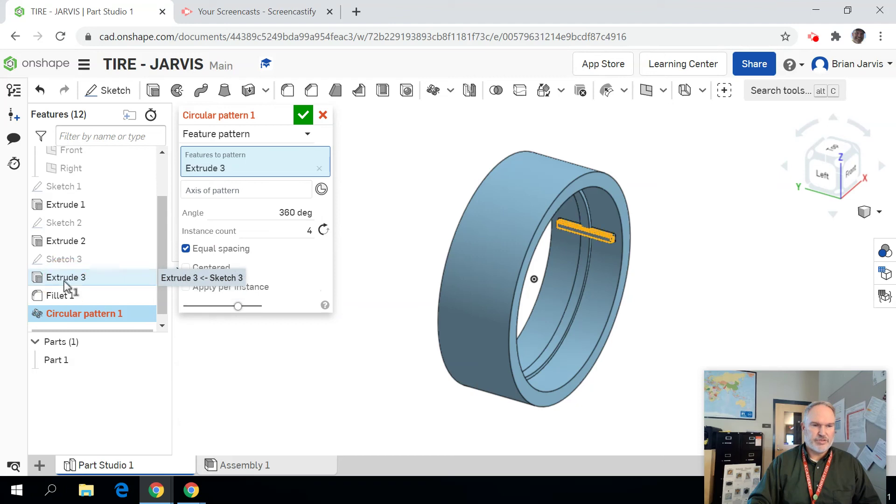
left_click(63, 296)
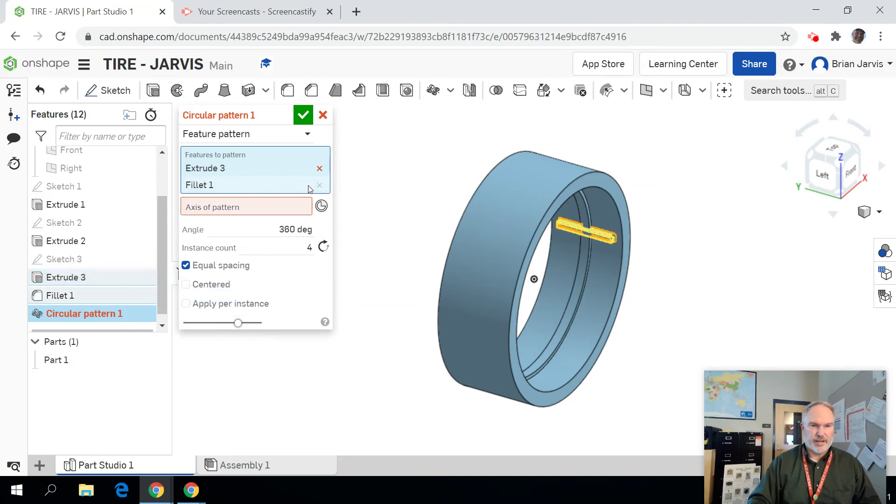
Use the ring's inner circular edge as the pattern axis, set the instance count to 12, and complete the pattern
left_click(241, 206)
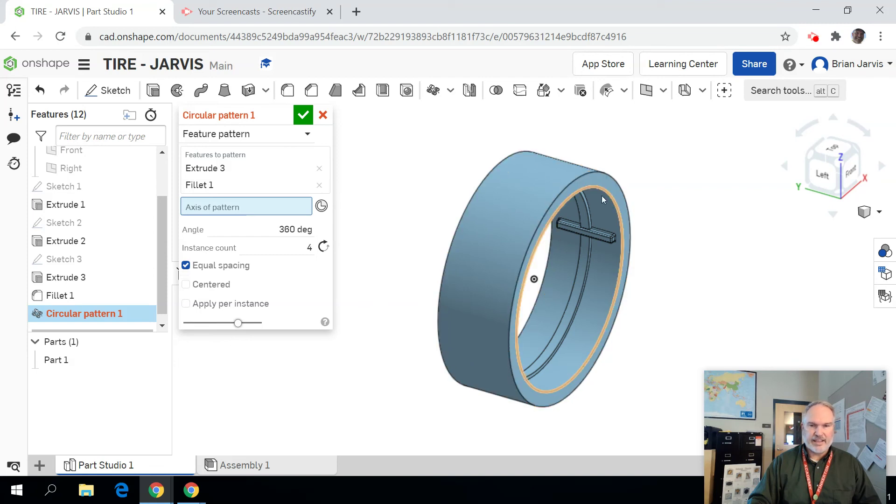
left_click(581, 186)
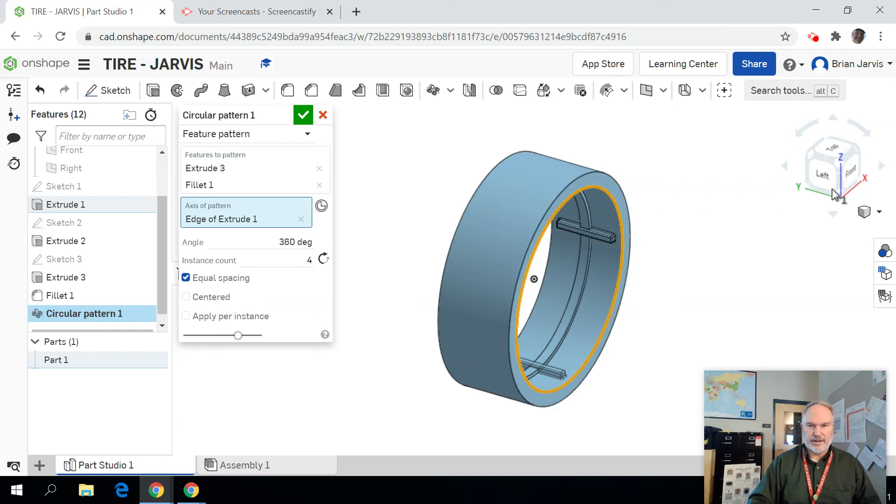
left_click(853, 180)
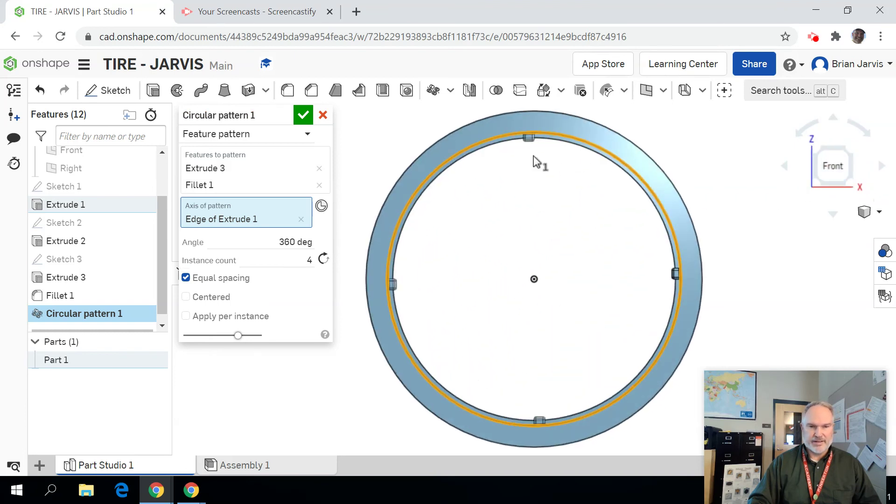
left_click(303, 260)
type("12")
key("Return")
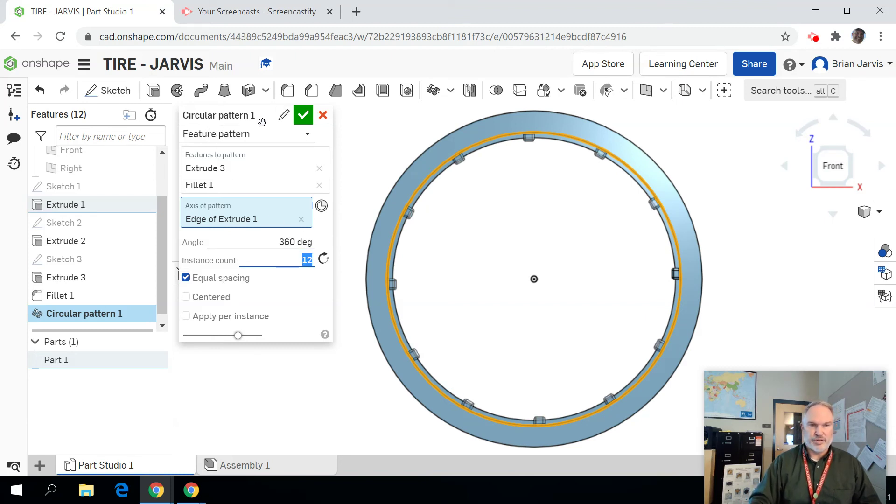
left_click(304, 115)
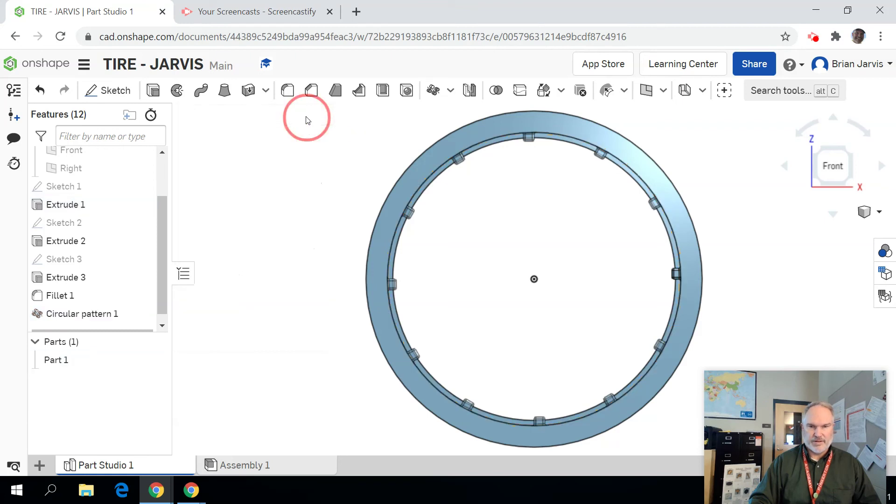
Edit the crossbar's Sketch 3 and set the rectangle's upper distance from the centerline to 0.04 in
left_click(814, 149)
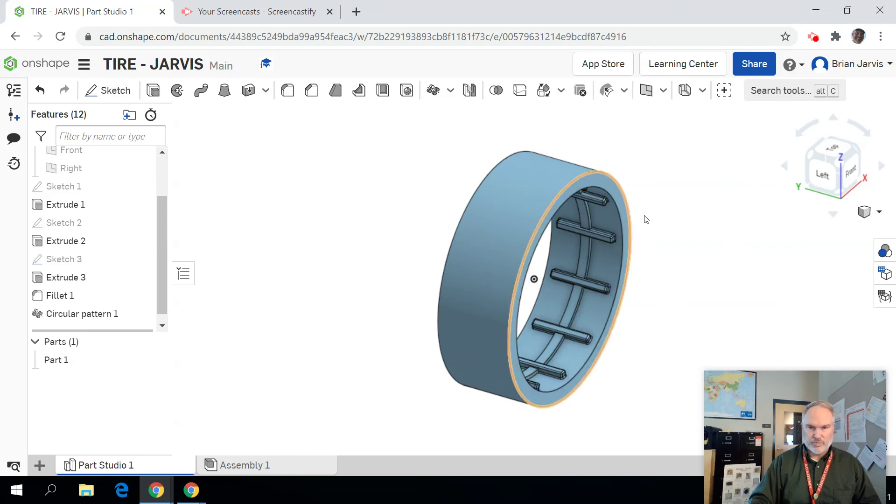
scroll(591, 250, "up", 3)
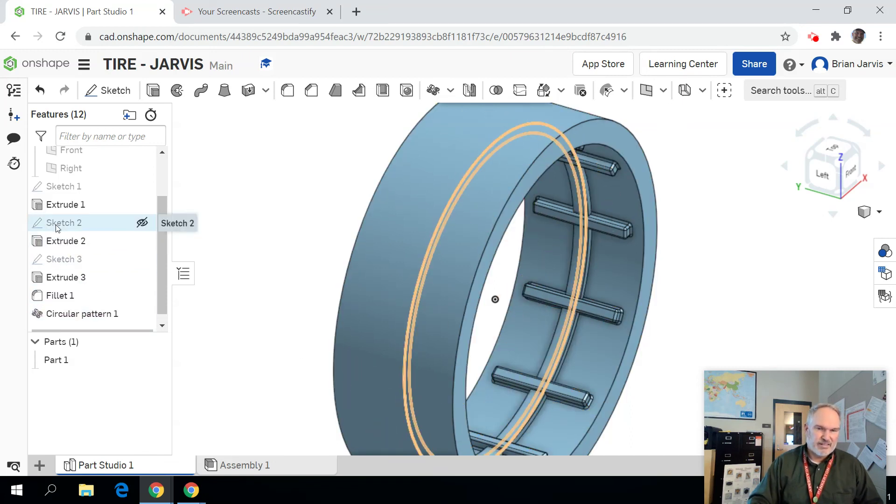
left_click(53, 262)
right_click(52, 265)
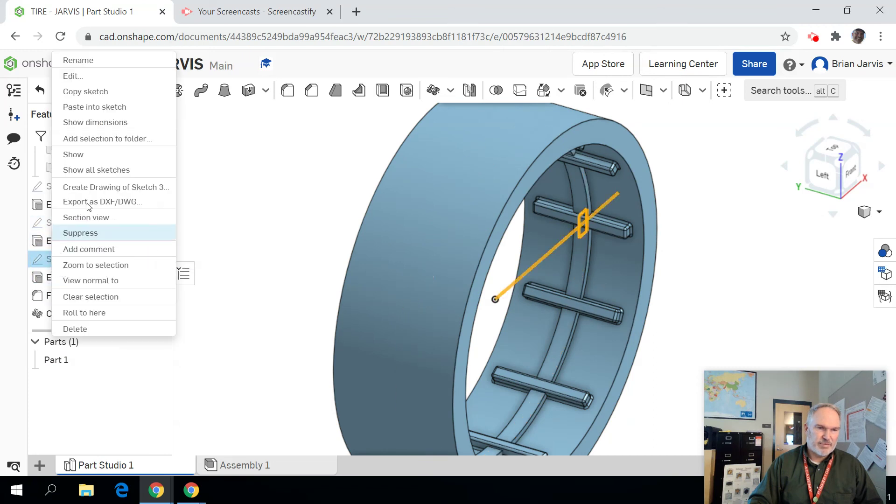
left_click(91, 81)
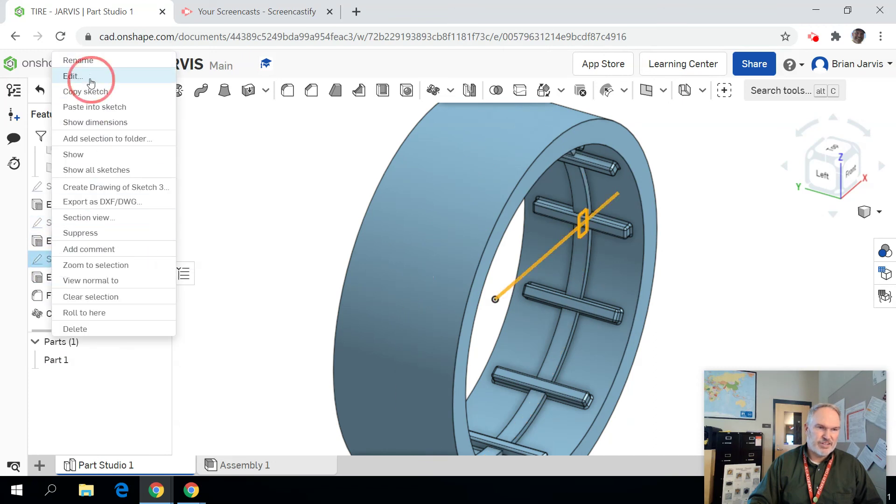
left_click(854, 176)
scroll(689, 291, "up", 5)
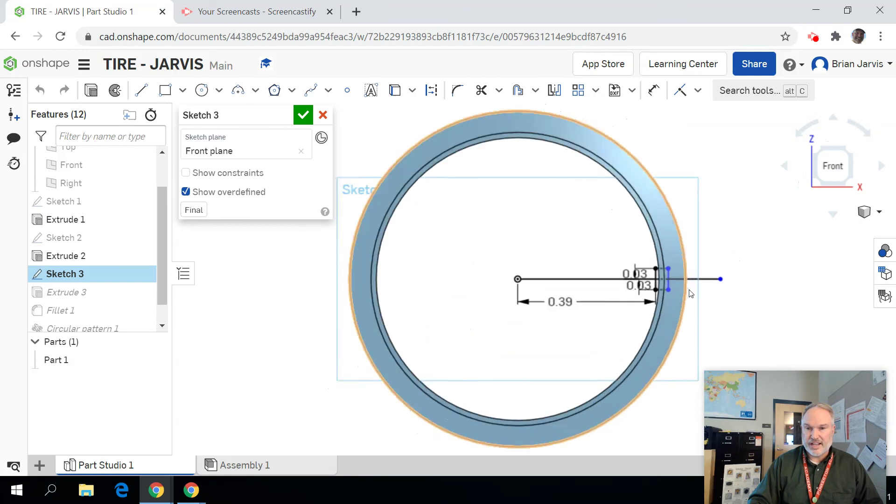
double_click(525, 252)
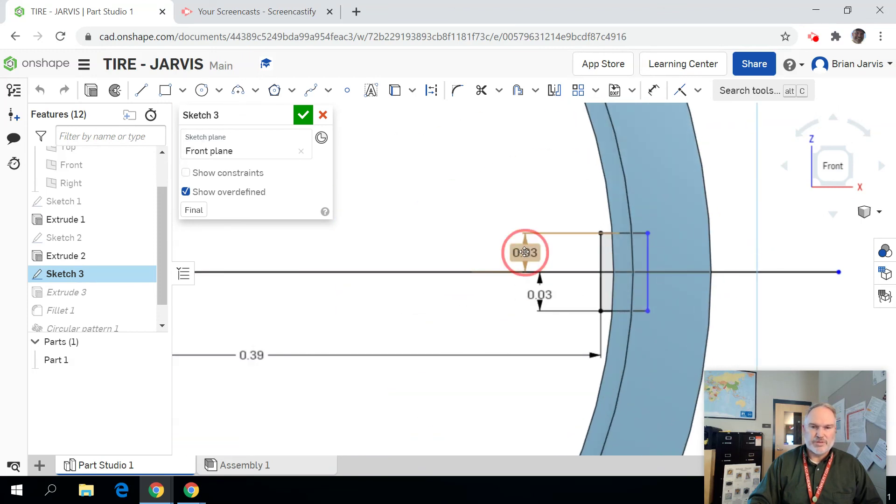
type(".04")
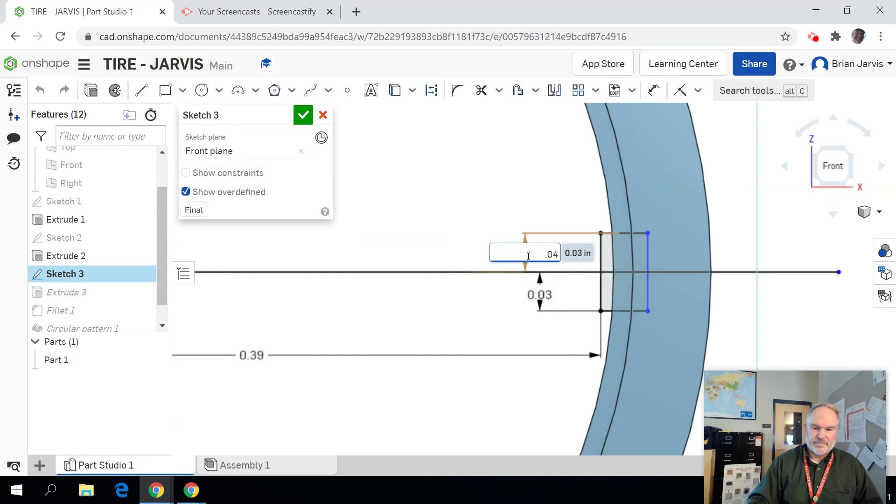
key("Return")
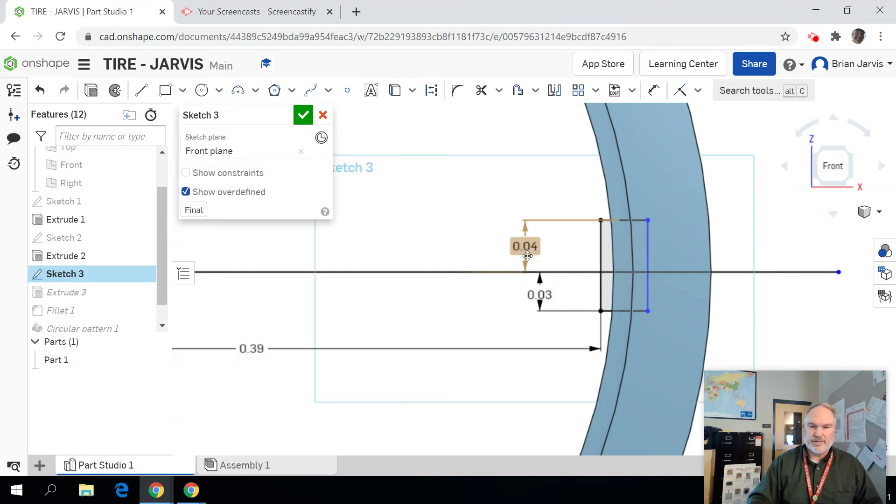
Set the rectangle's lower distance from the centerline to 0.04 in and finish the sketch
double_click(538, 290)
type(".04")
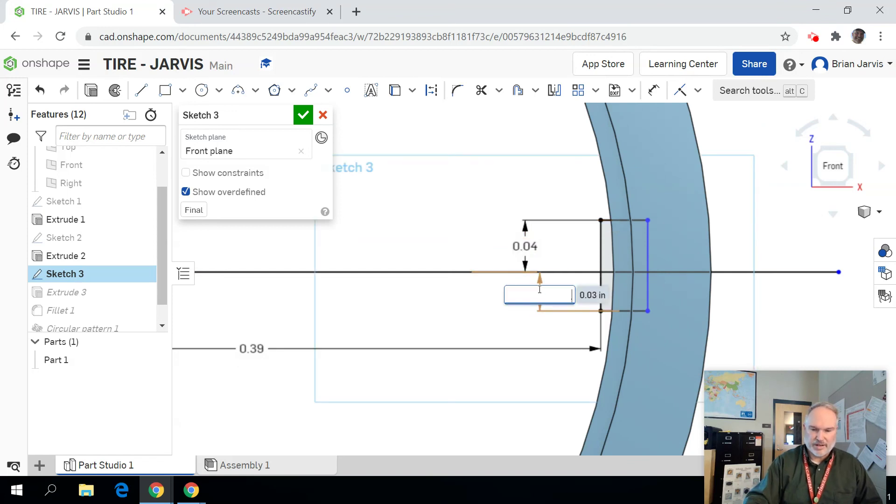
key("Return")
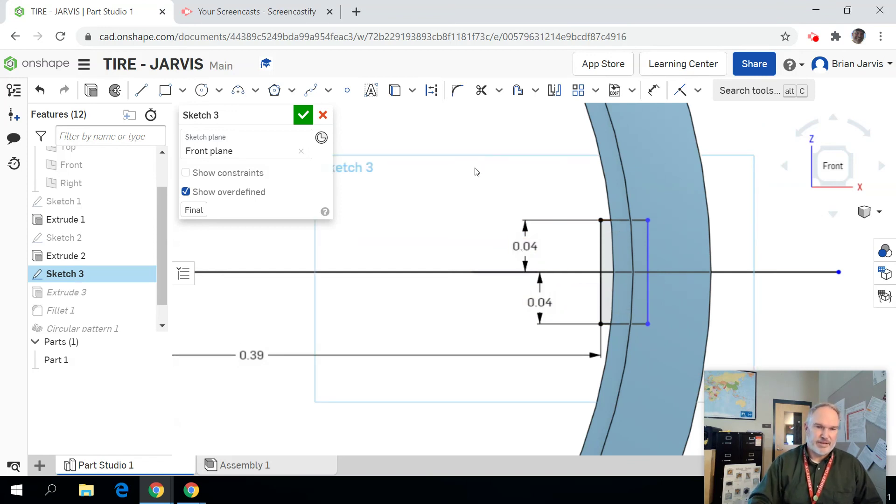
left_click(303, 114)
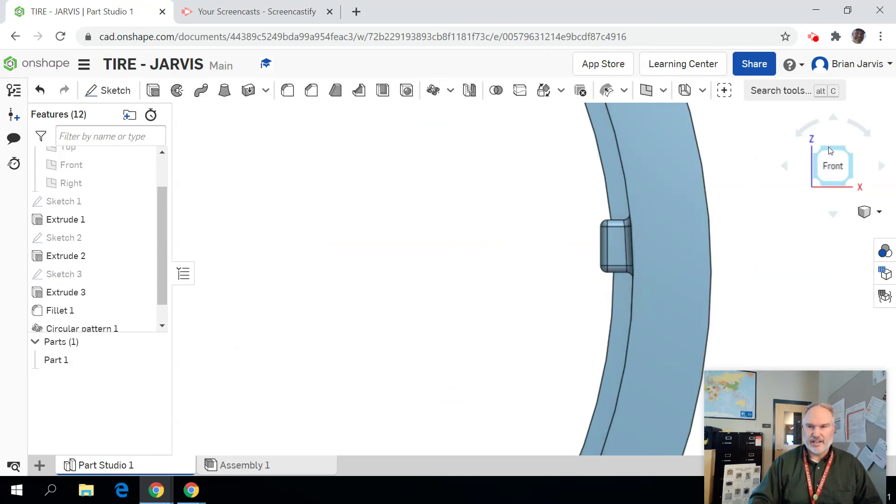
Edit the inner rib's Extrude 2 and set its first depth to 0.01 in
left_click(817, 155)
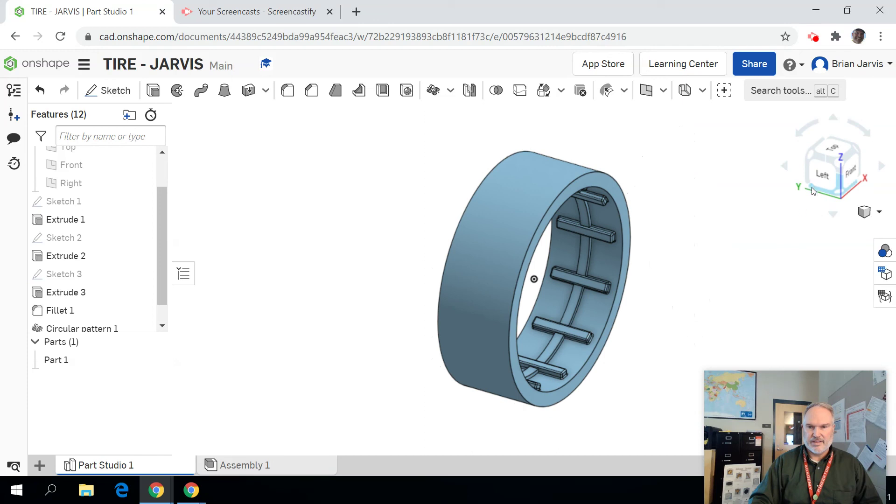
scroll(610, 285, "down", 1)
scroll(609, 285, "up", 5)
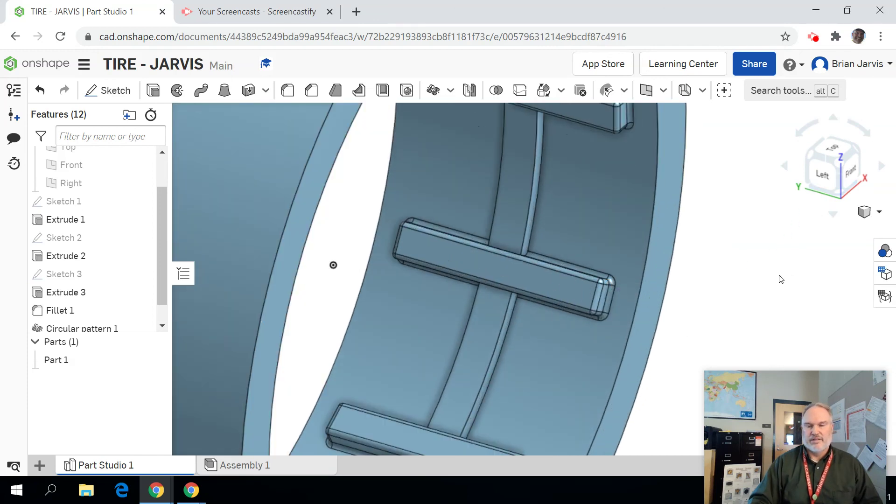
scroll(779, 278, "down", 1)
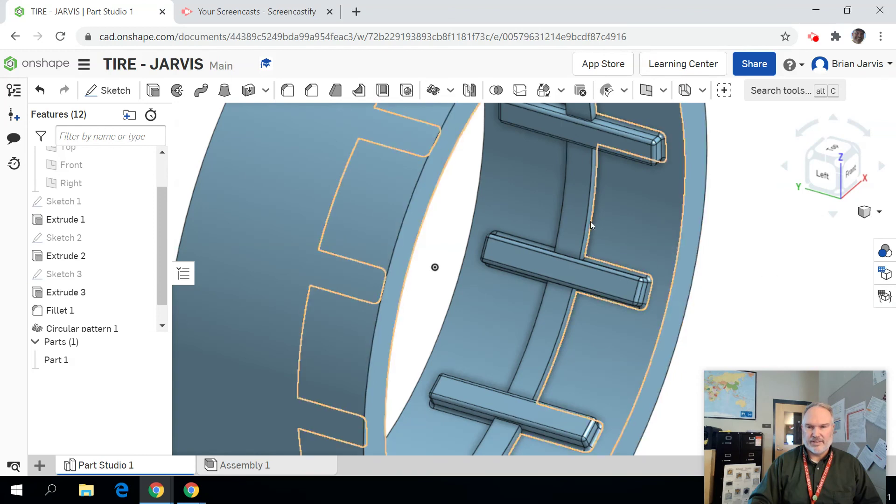
double_click(68, 257)
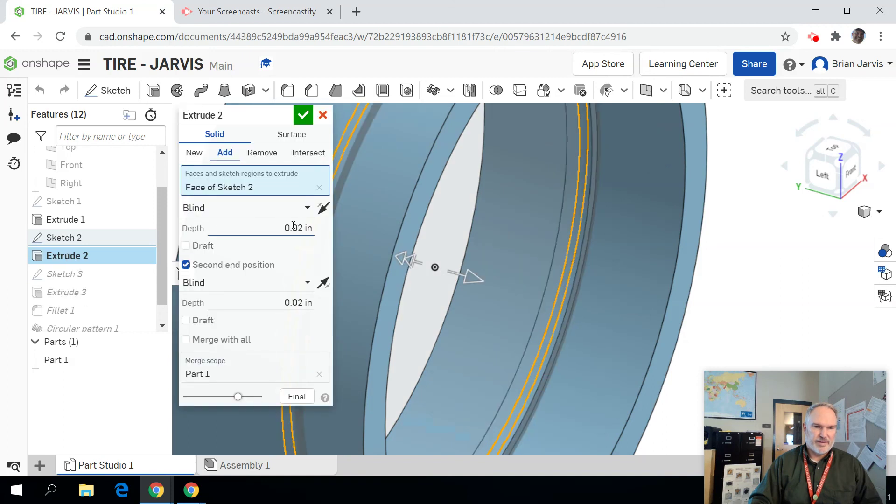
left_click(297, 228)
key("BackSpace")
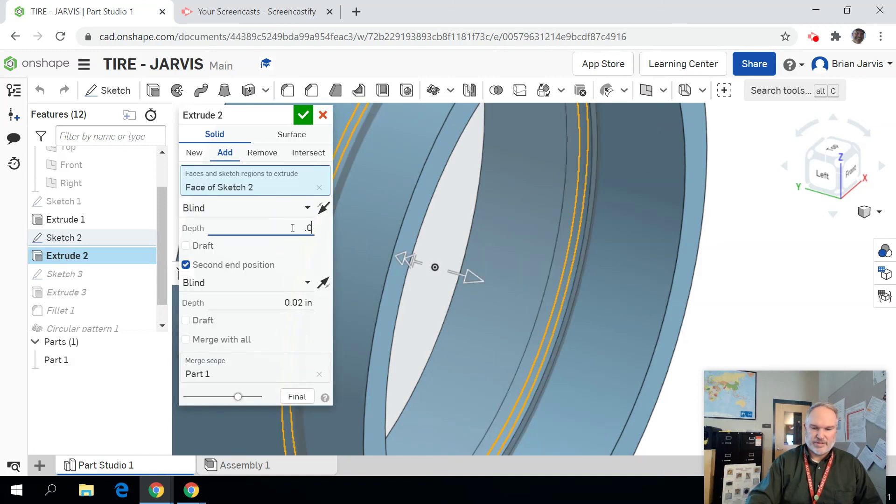
type(".01")
key("Return")
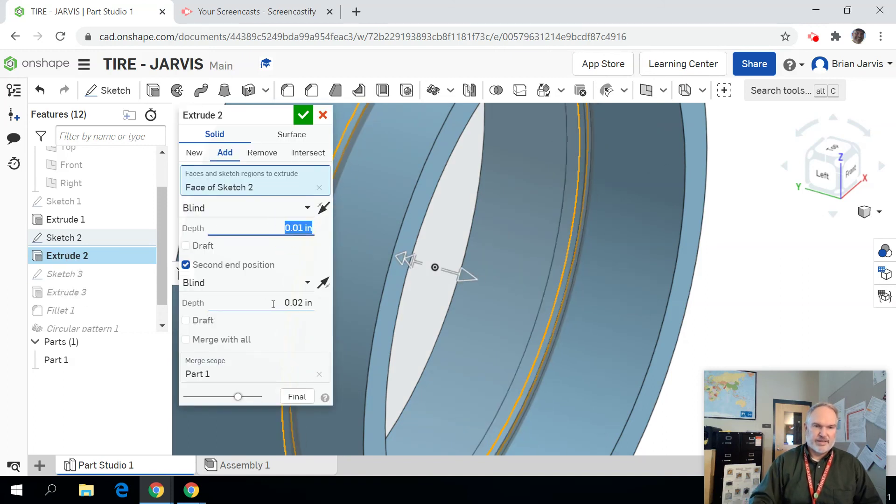
Set the rib extrusion's second end position depth to 0.01 in and accept the feature
left_click(299, 303)
key("BackSpace")
type(".01")
key("Return")
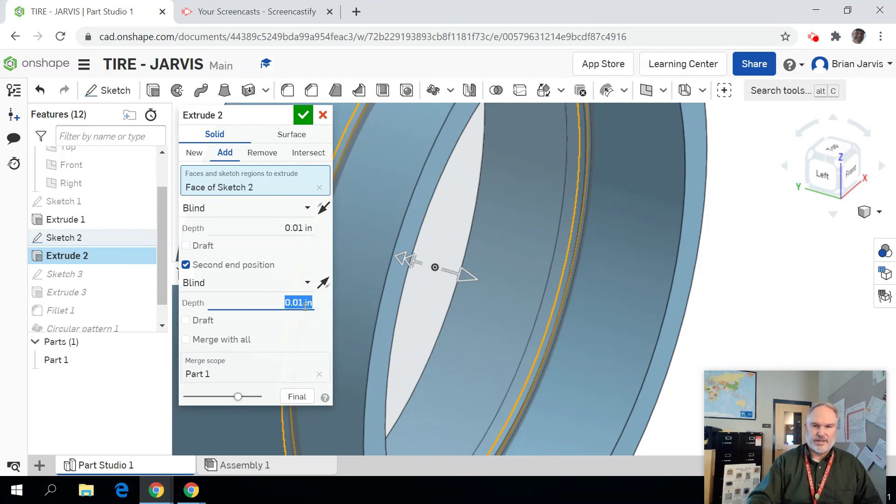
left_click(304, 116)
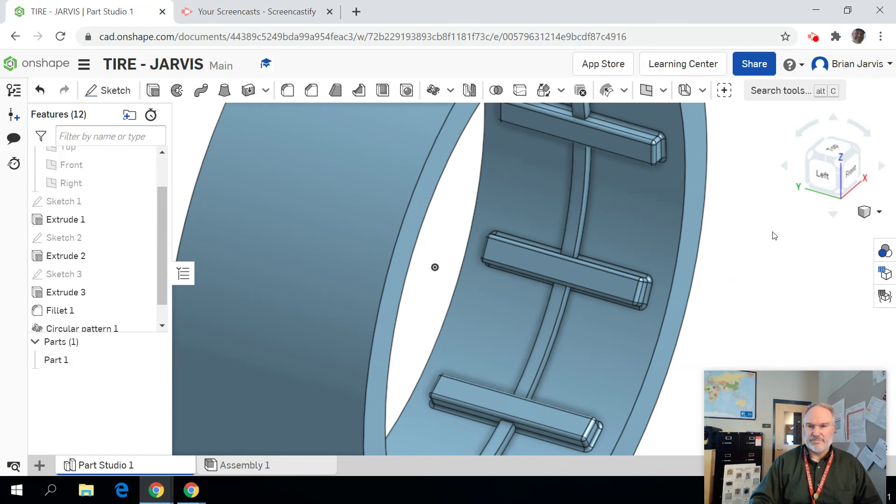
Rename Part 1 as TIRE
left_click(860, 152)
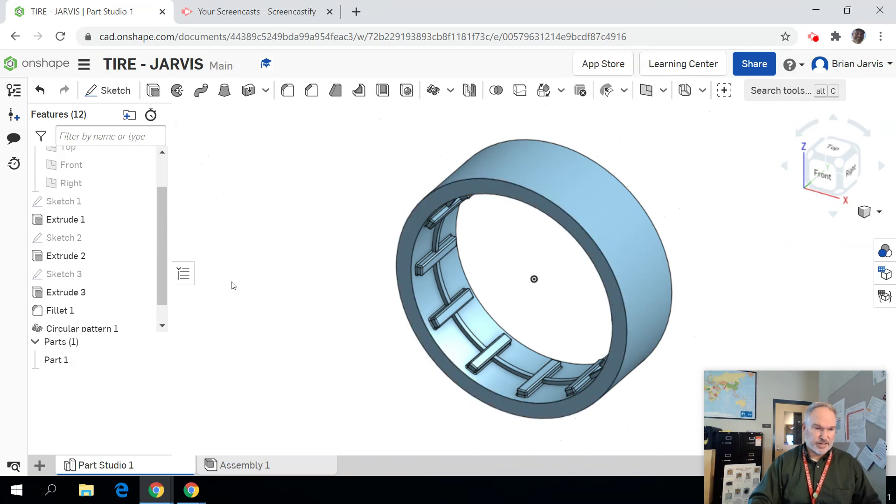
right_click(57, 360)
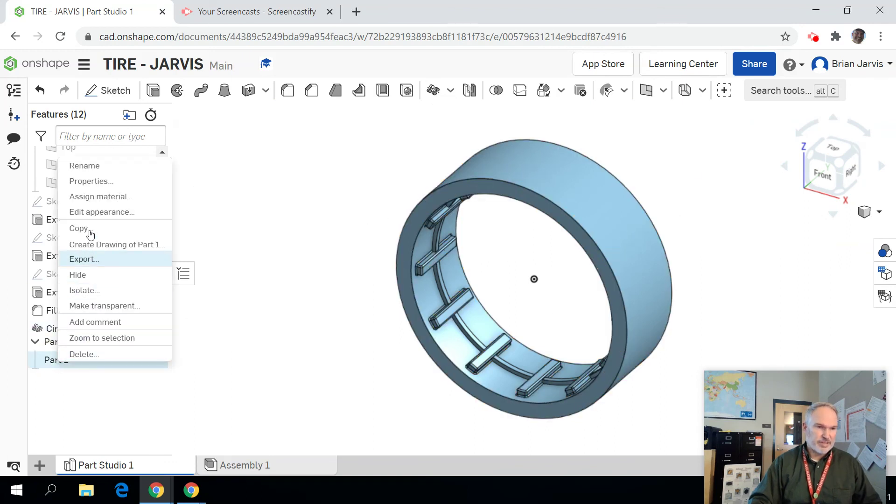
left_click(100, 167)
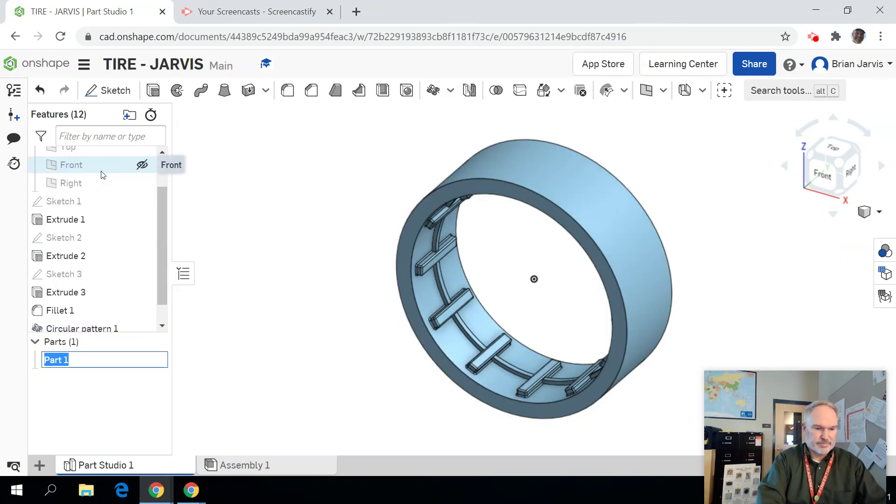
type("TIRE")
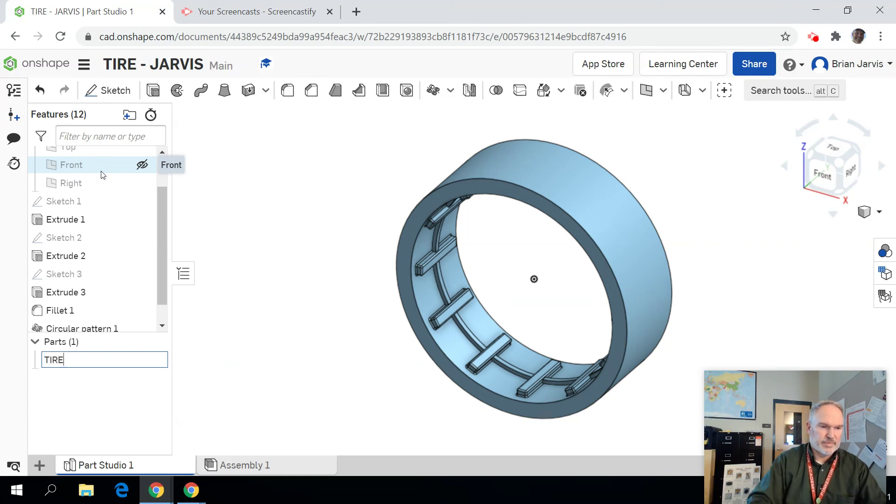
left_click(320, 264)
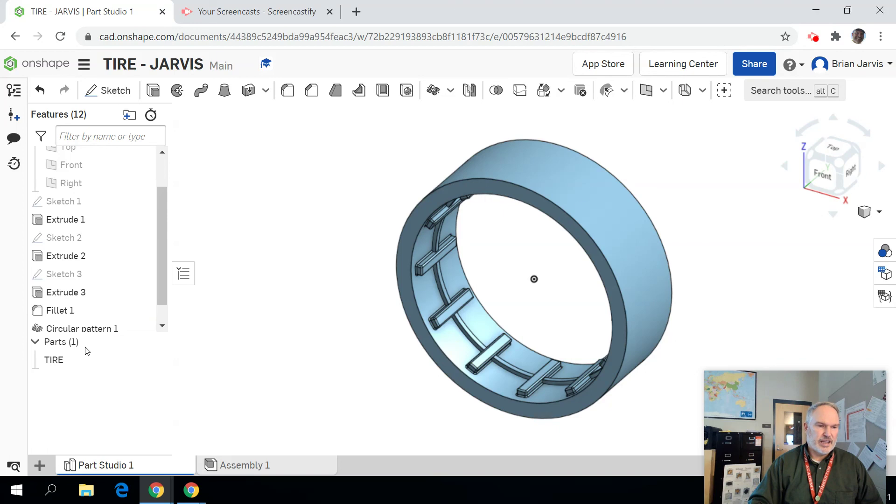
Change the TIRE part's appearance to the orange palette color F88701 and apply it
right_click(71, 356)
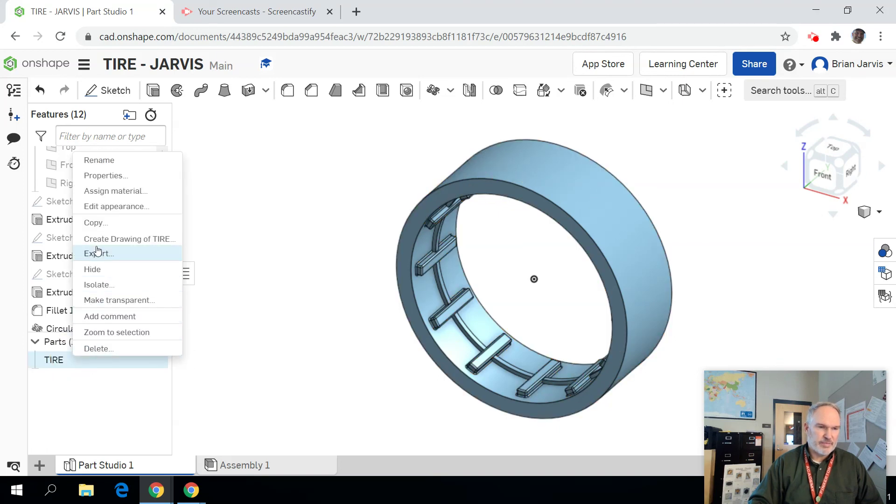
left_click(135, 207)
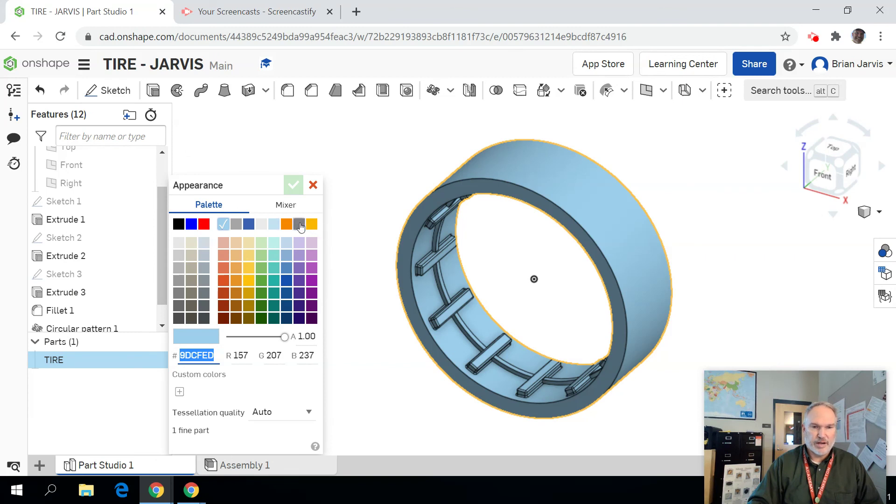
left_click(286, 224)
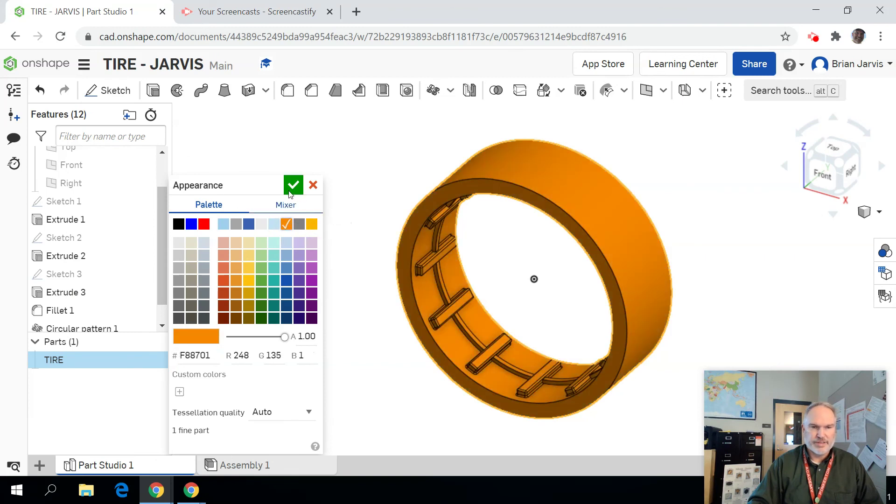
left_click(292, 185)
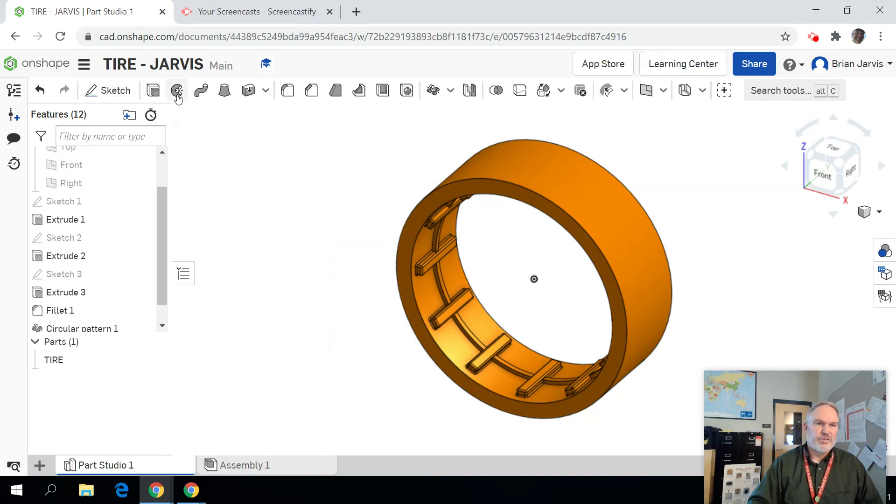
Start a fillet with a 0.02 in radius on the outer circular edge of the ring's front face
left_click(289, 94)
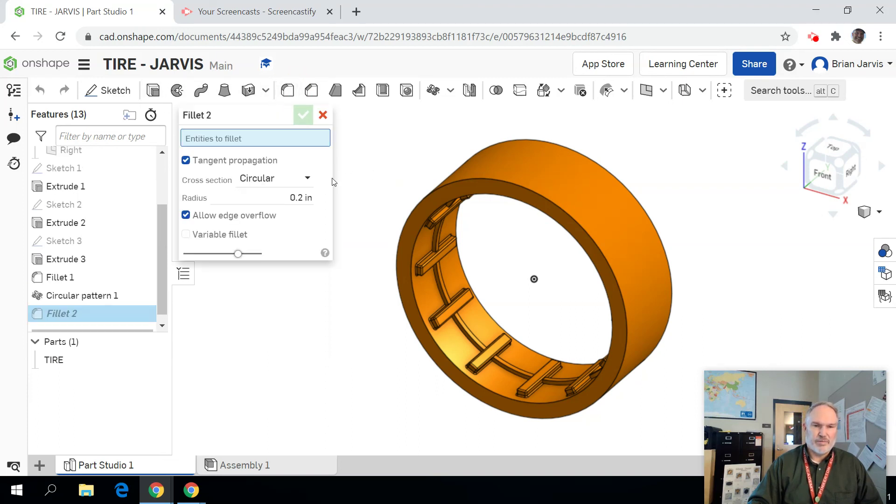
left_click(300, 197)
type(".02")
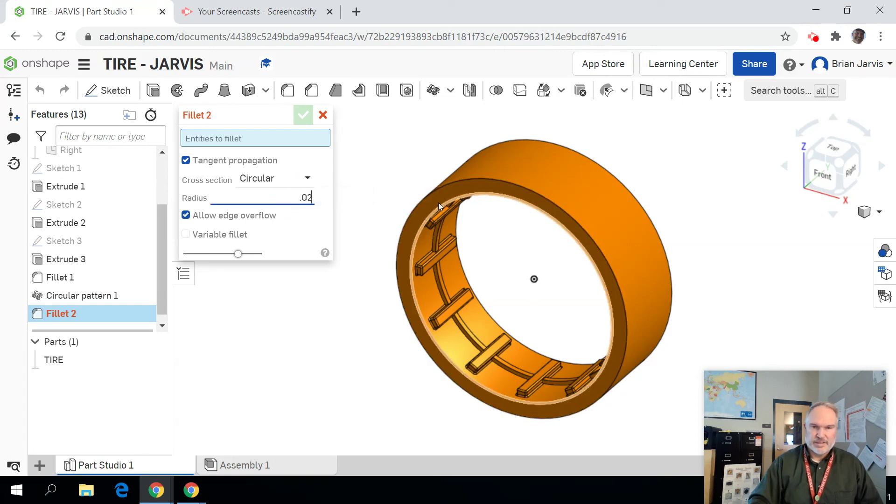
left_click(435, 192)
scroll(428, 224, "up", 5)
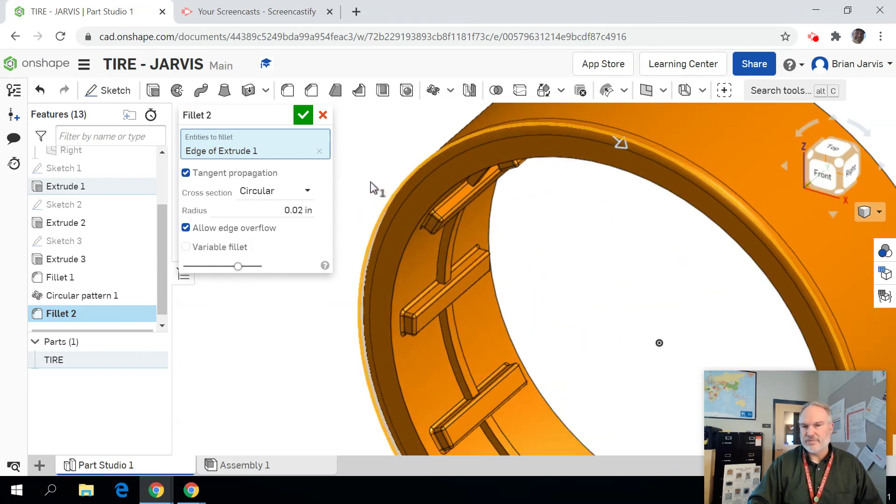
Set the fillet radius to 0.01 in and add the front face's inner circular edge to the selection
left_click(293, 208)
type(".0")
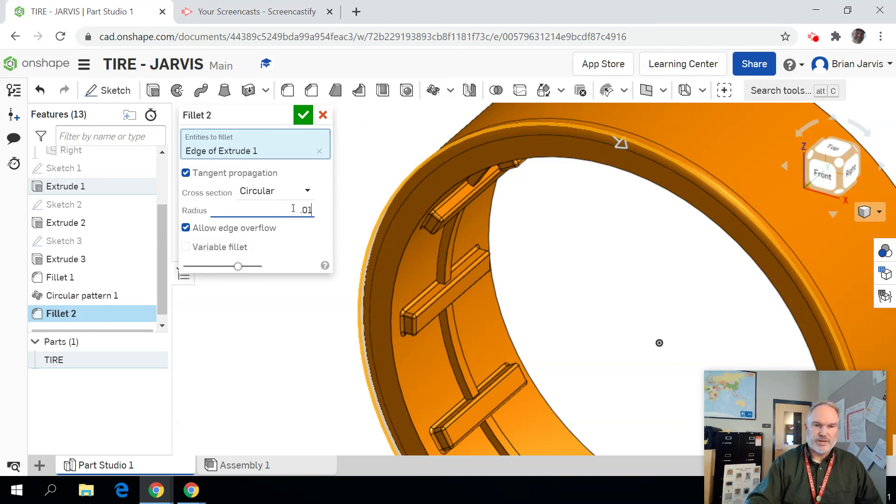
type("1")
key("Return")
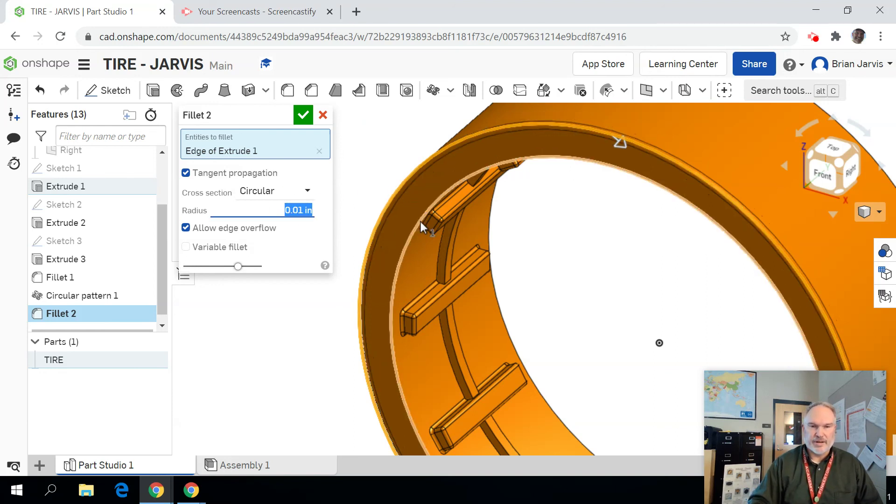
left_click(421, 222)
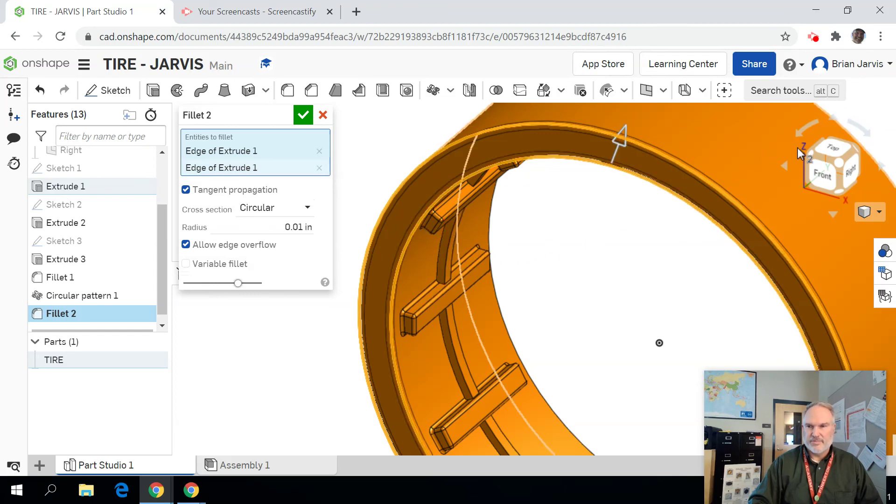
Add the outer and inner circular edges of the ring's back face to the fillet and complete it
left_click(810, 163)
left_click(807, 158)
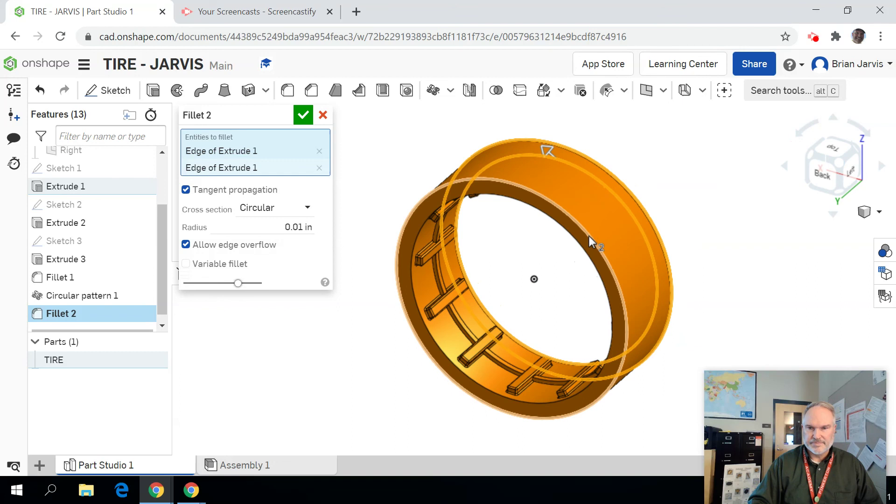
left_click(589, 236)
left_click(584, 246)
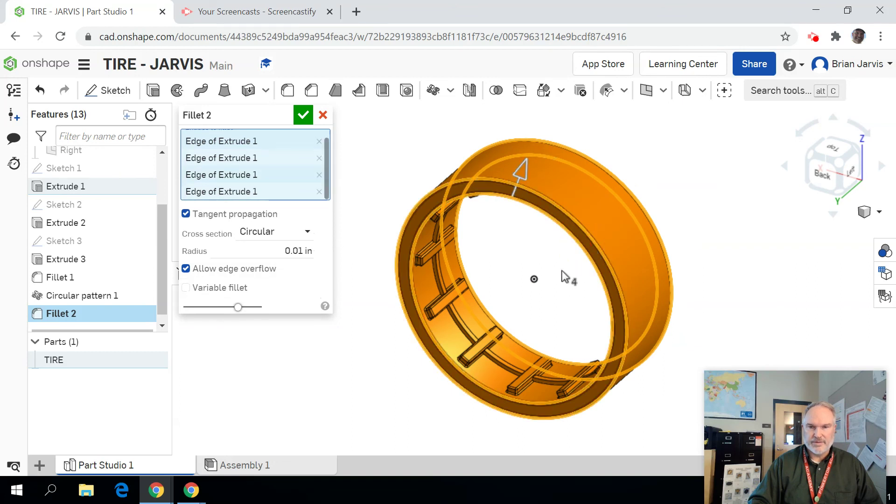
left_click(303, 117)
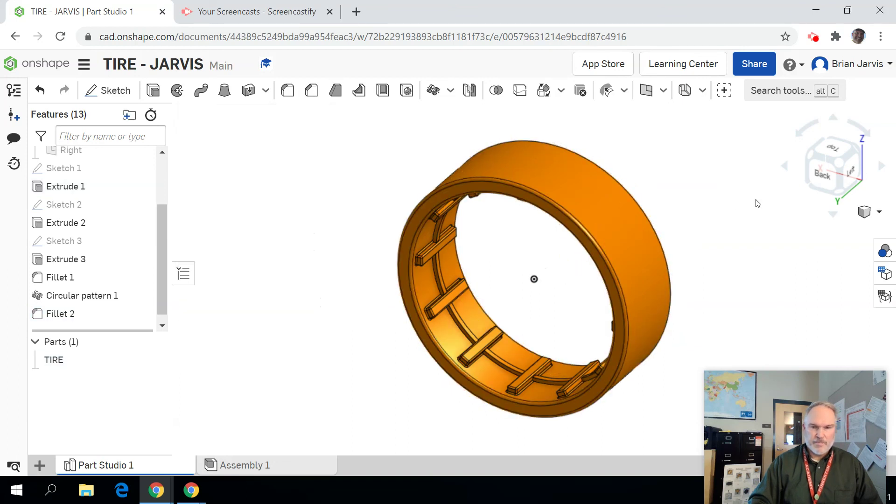
left_click(854, 152)
left_click(849, 184)
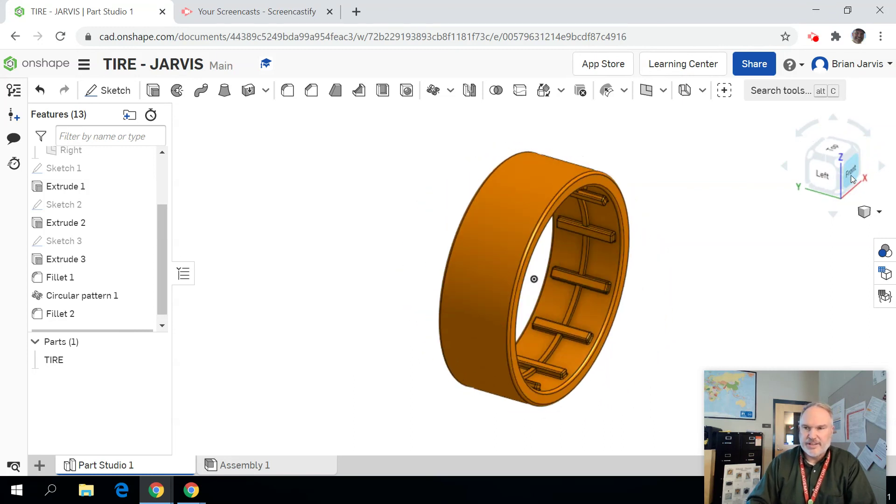
left_click(852, 156)
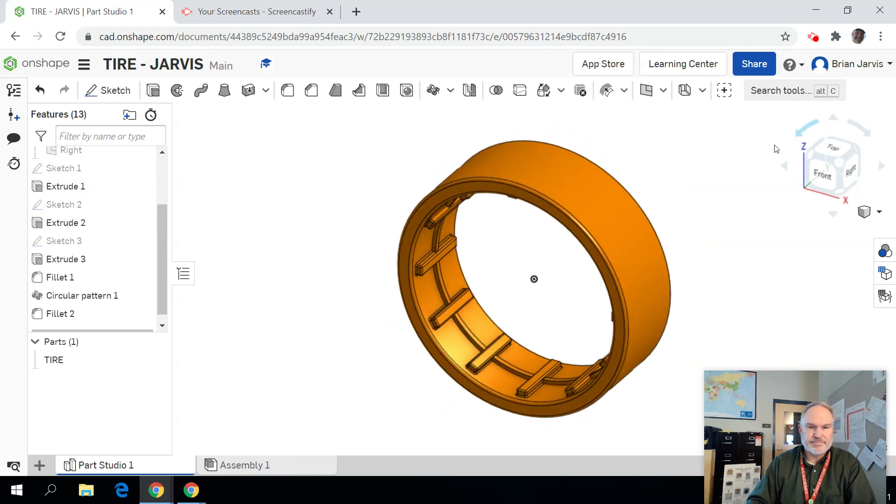